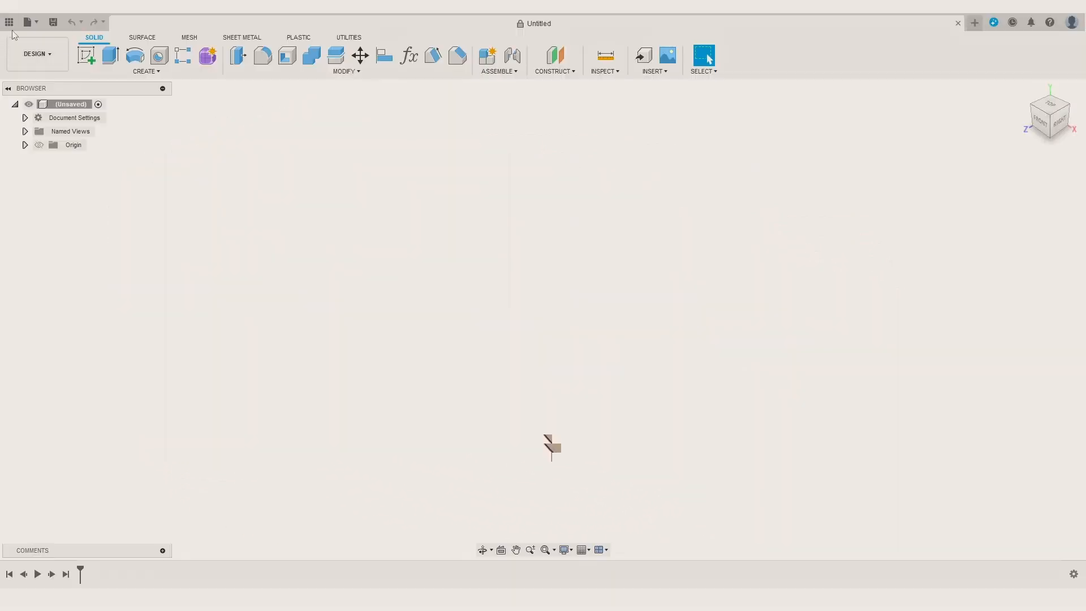
Save the untitled design as "Box CNC" in the CNC project and close the data panel
click(24, 20)
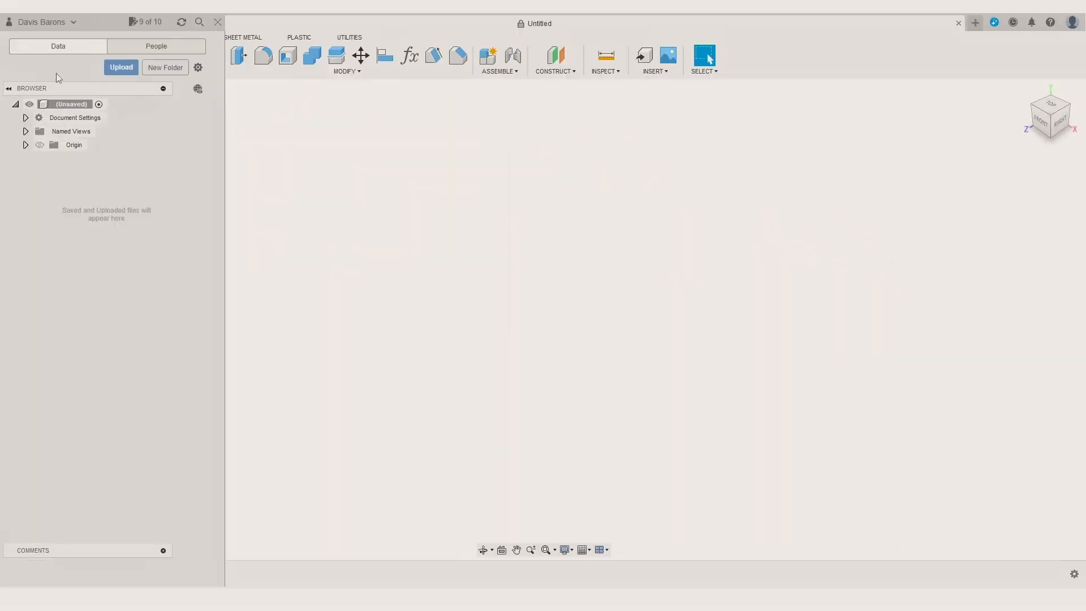
click(279, 22)
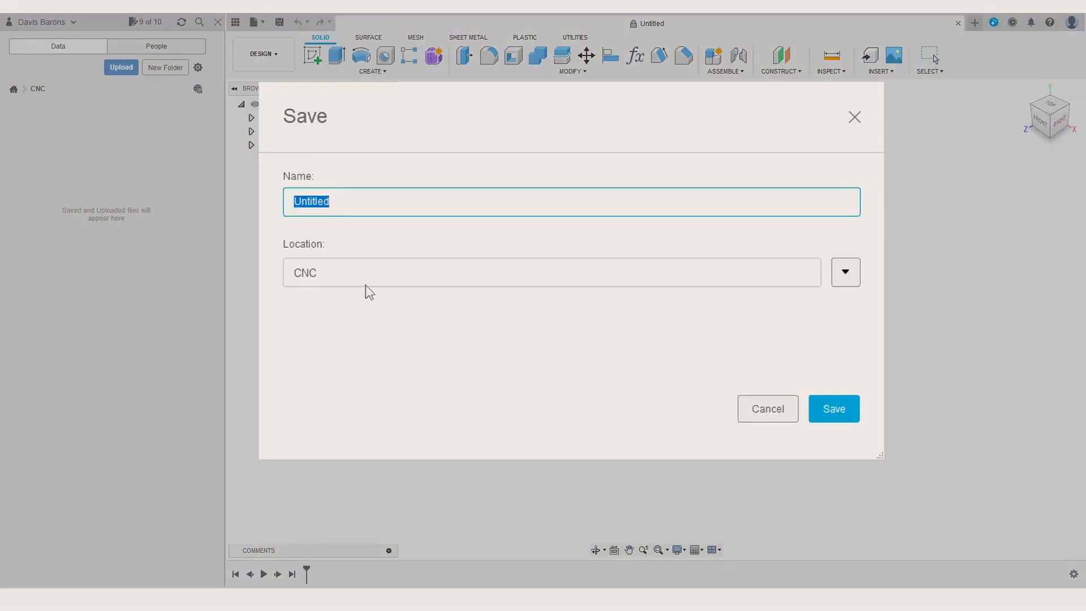
text(Box CNC)
key(Return)
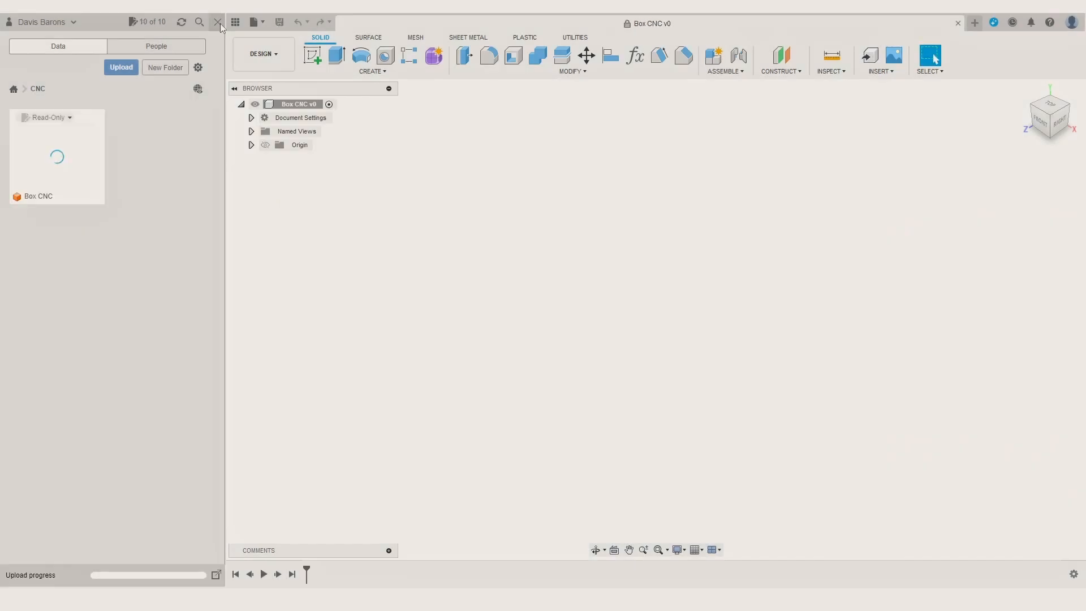
click(218, 23)
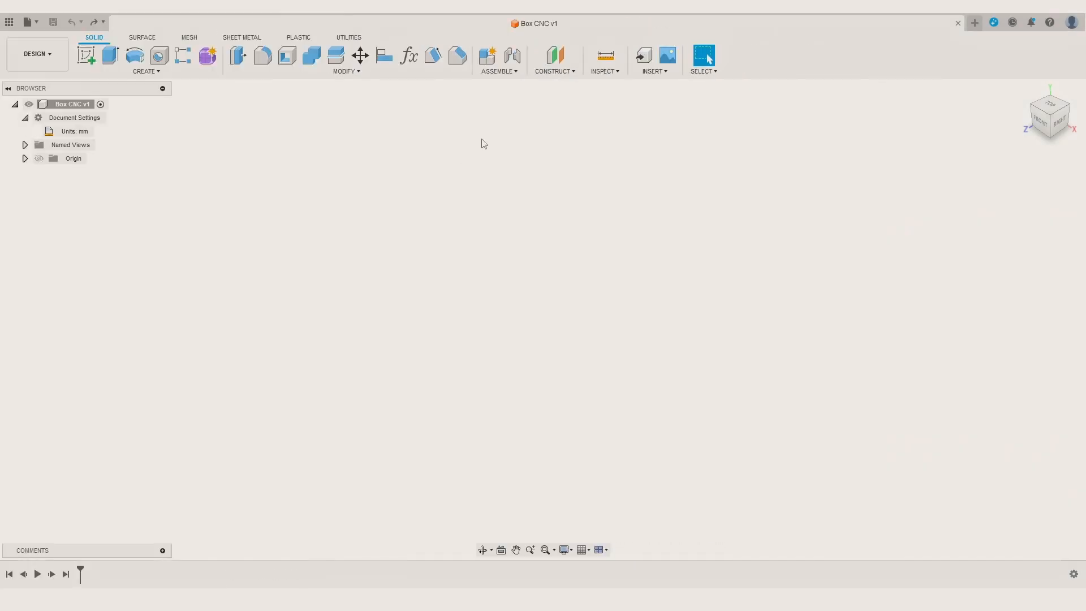
Load the DXF file Storage box.dxf from the computer for insertion on the XY plane
click(646, 74)
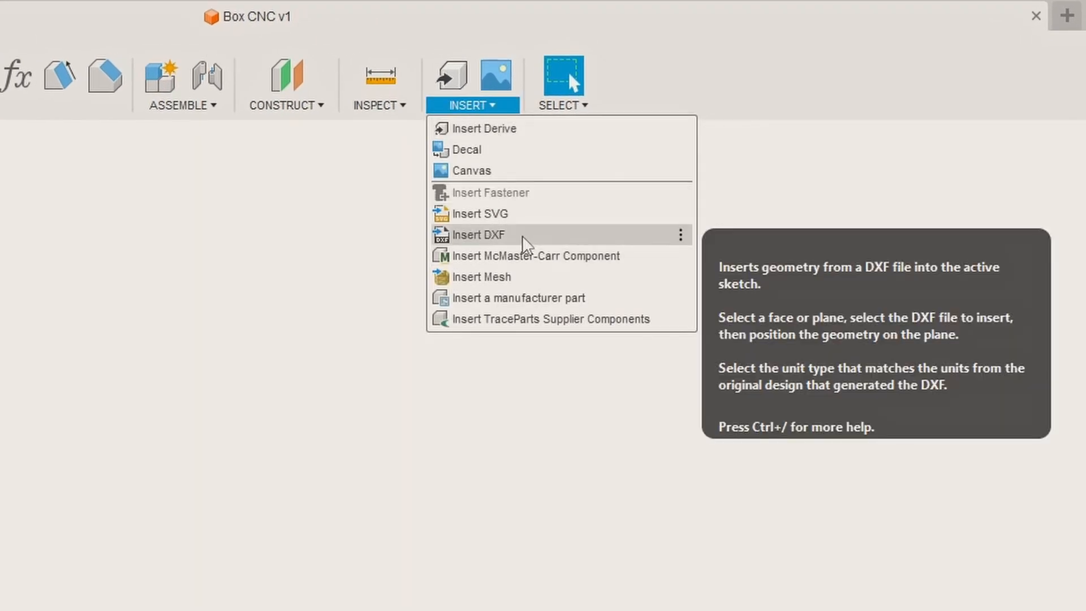
click(522, 235)
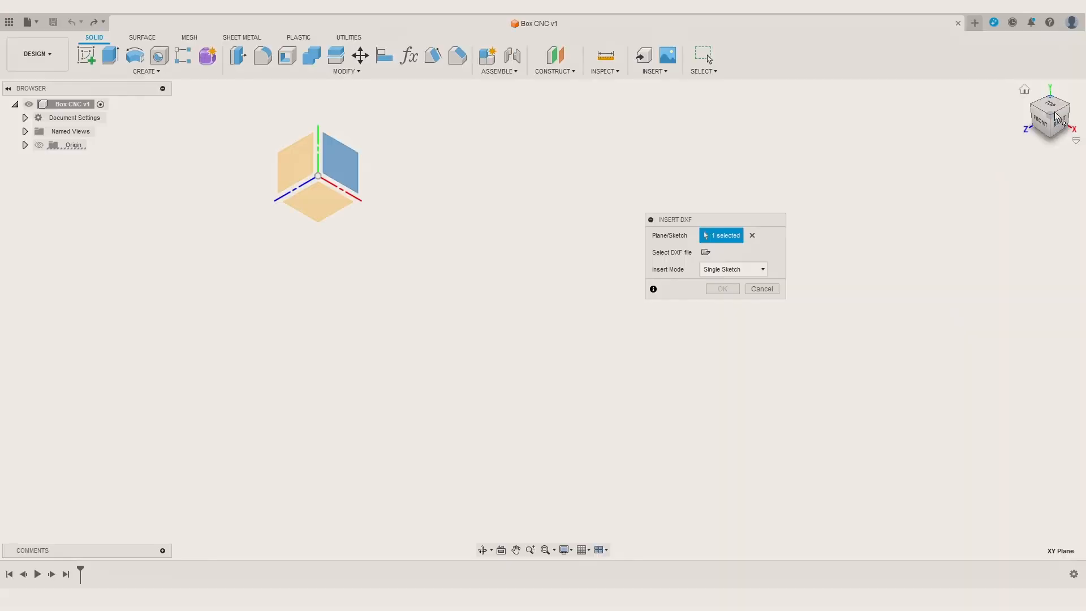
click(337, 175)
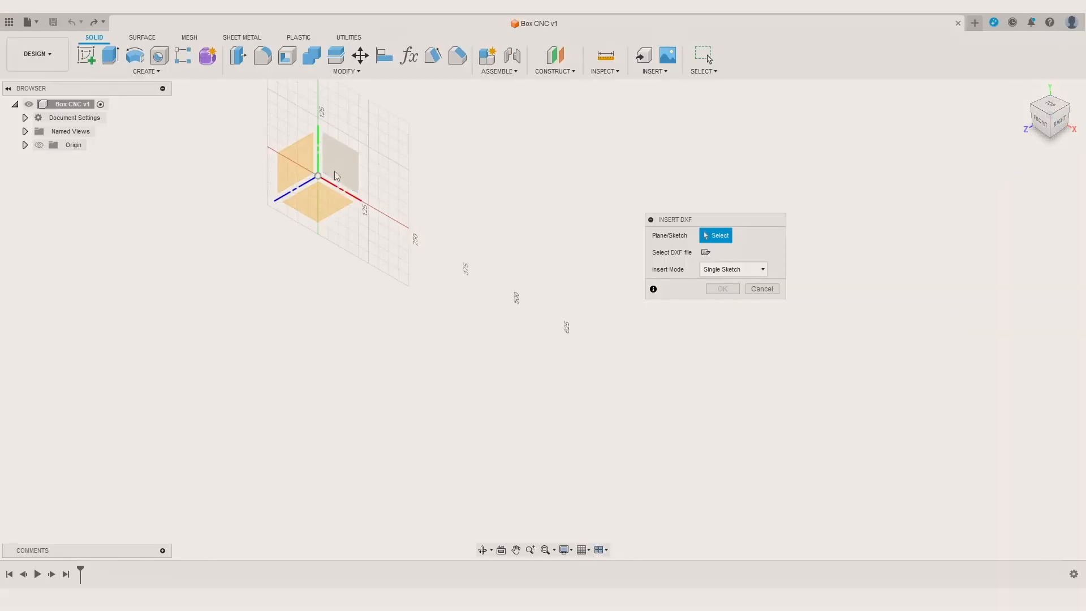
click(340, 175)
click(706, 252)
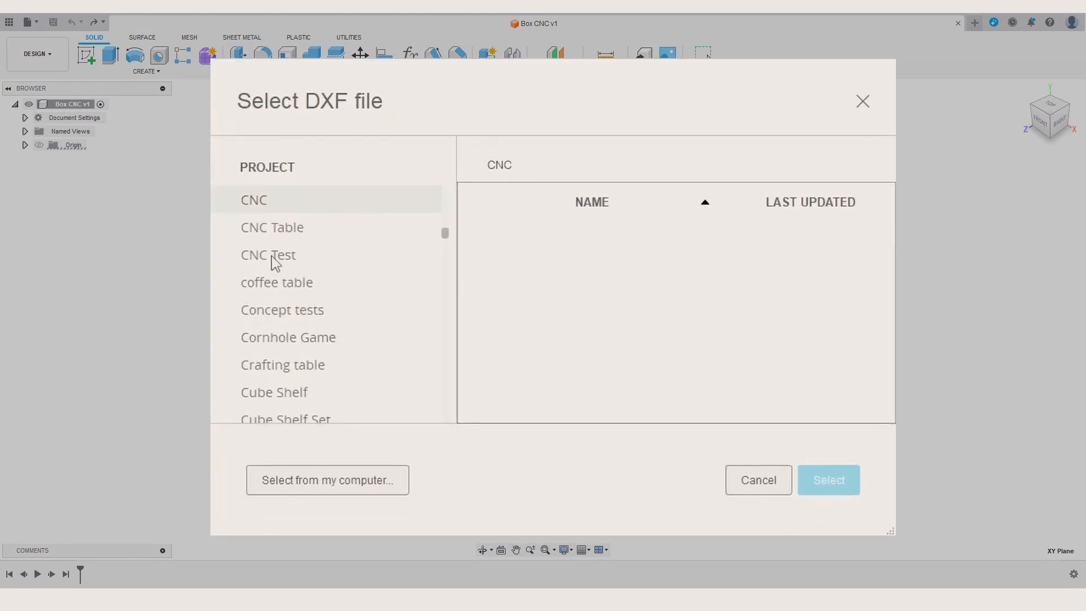
click(323, 490)
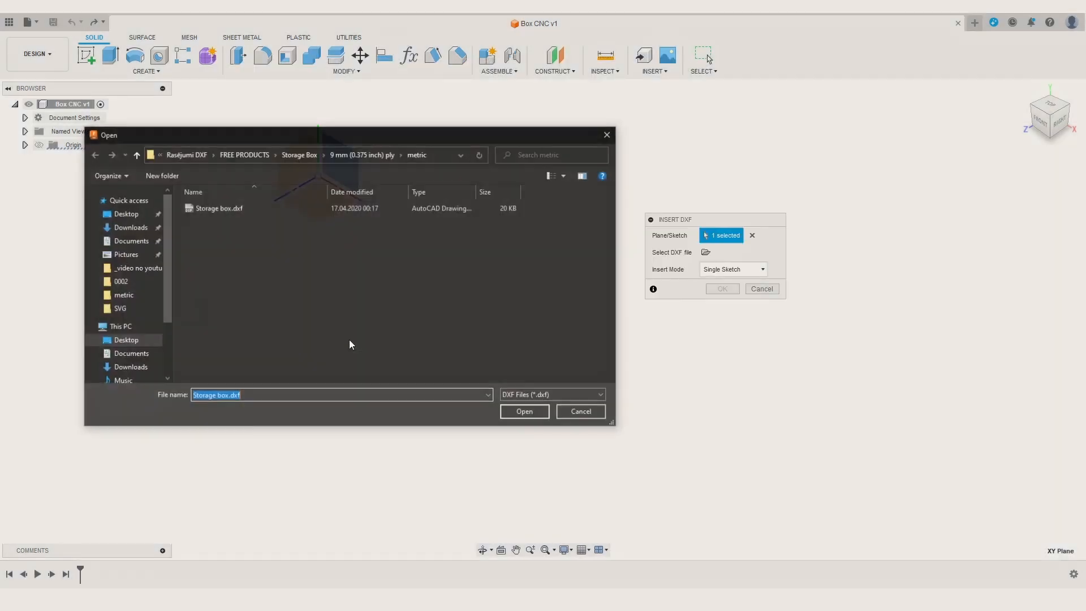
double_click(279, 208)
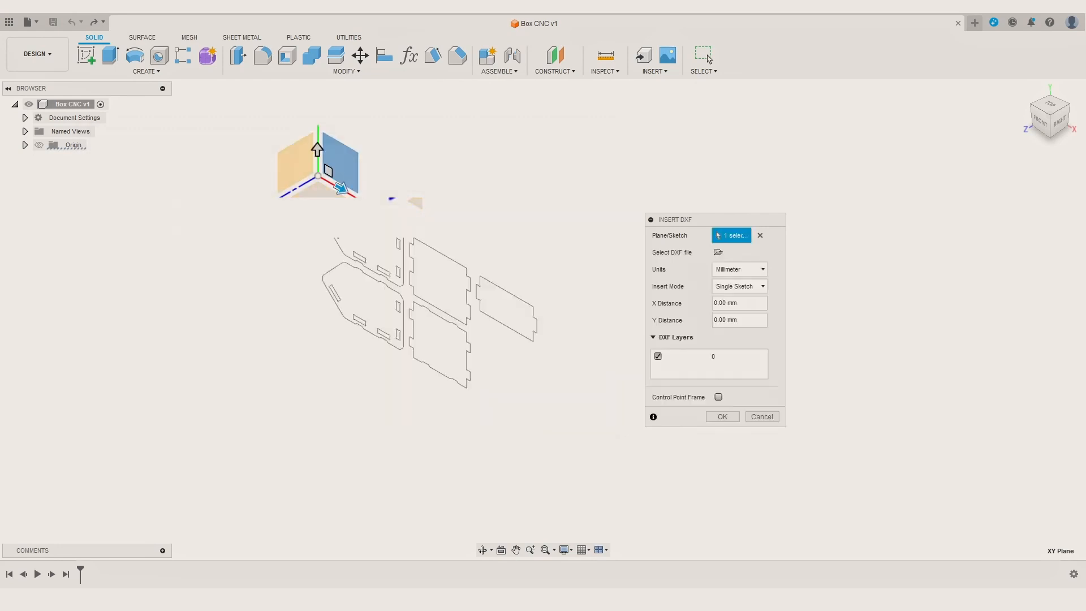
Keep the DXF units at Millimeter, try an X distance of 100 mm, reset it to 0 mm, and insert the drawing
click(745, 239)
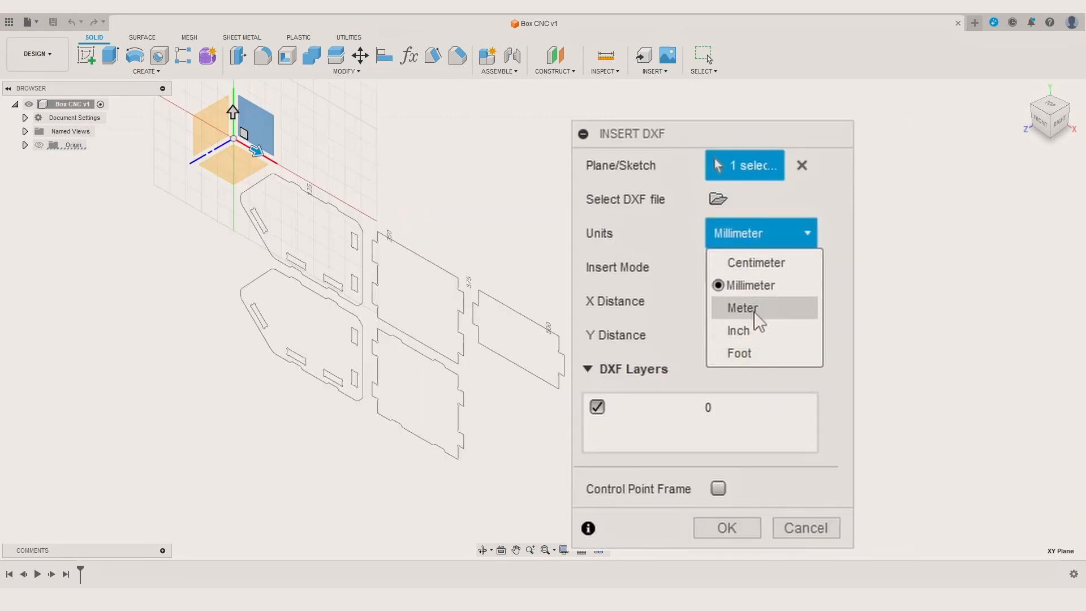
click(752, 236)
click(25, 118)
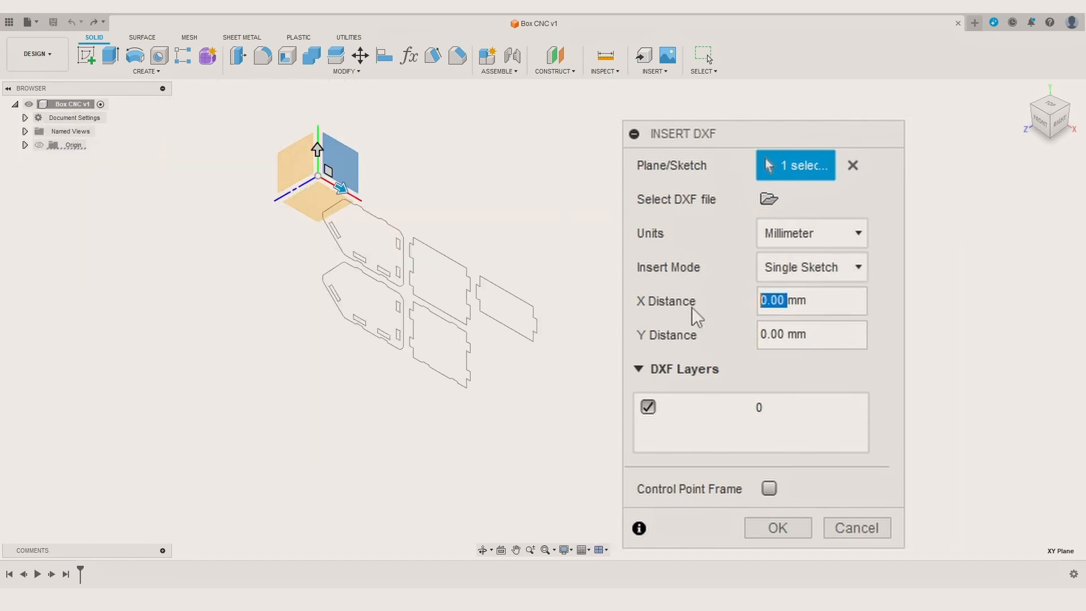
text(100)
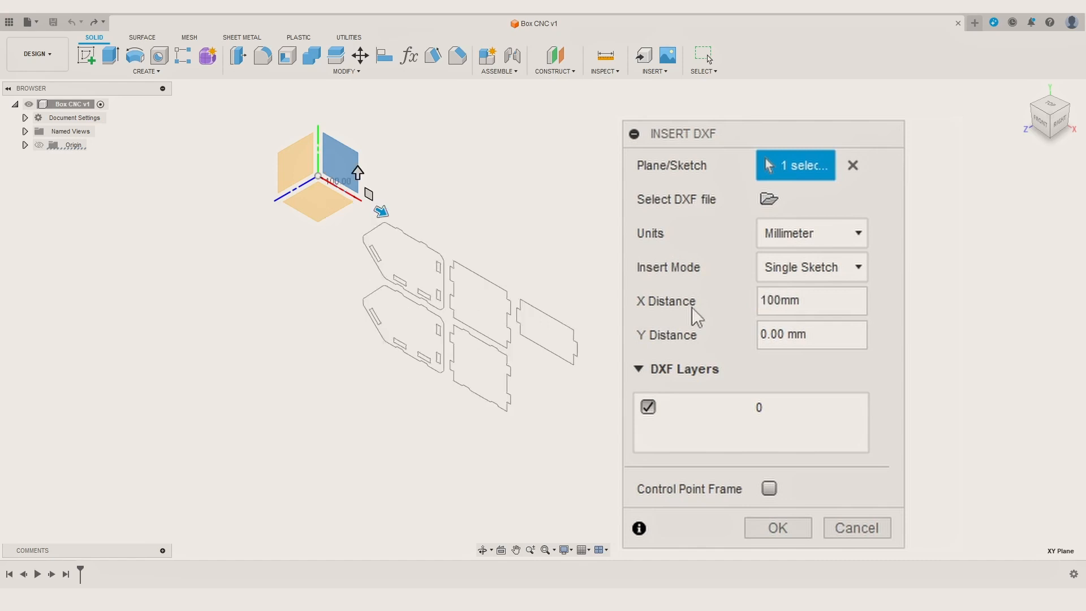
key(BackSpace)
key(BackSpace)
key(BackSpace)
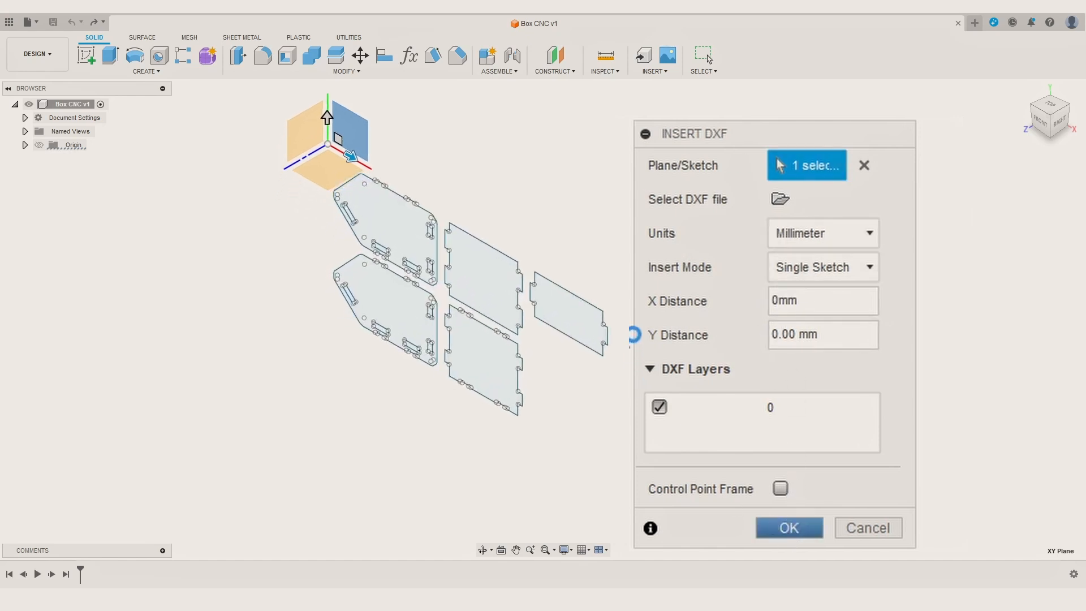
click(778, 530)
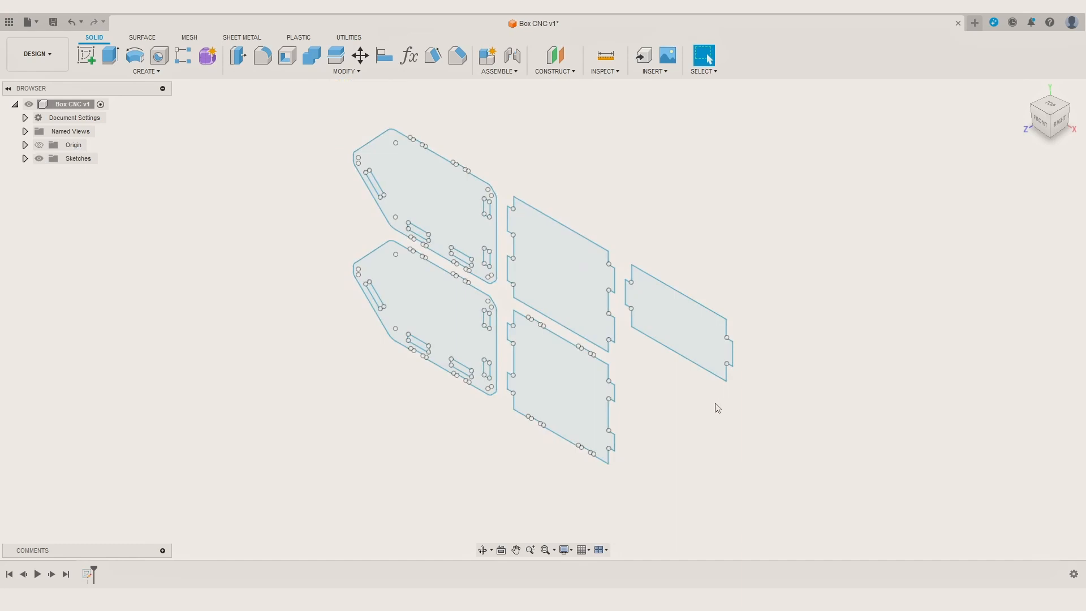
View the imported panels from the front and open the Storage box sketch for editing
mouse_move(716, 404)
shift+middle_down()
mouse_move(764, 372)
mouse_move(762, 360)
mouse_move(744, 378)
mouse_move(754, 379)
mouse_move(730, 383)
shift+middle_up()
scroll(603, 285, up, 3)
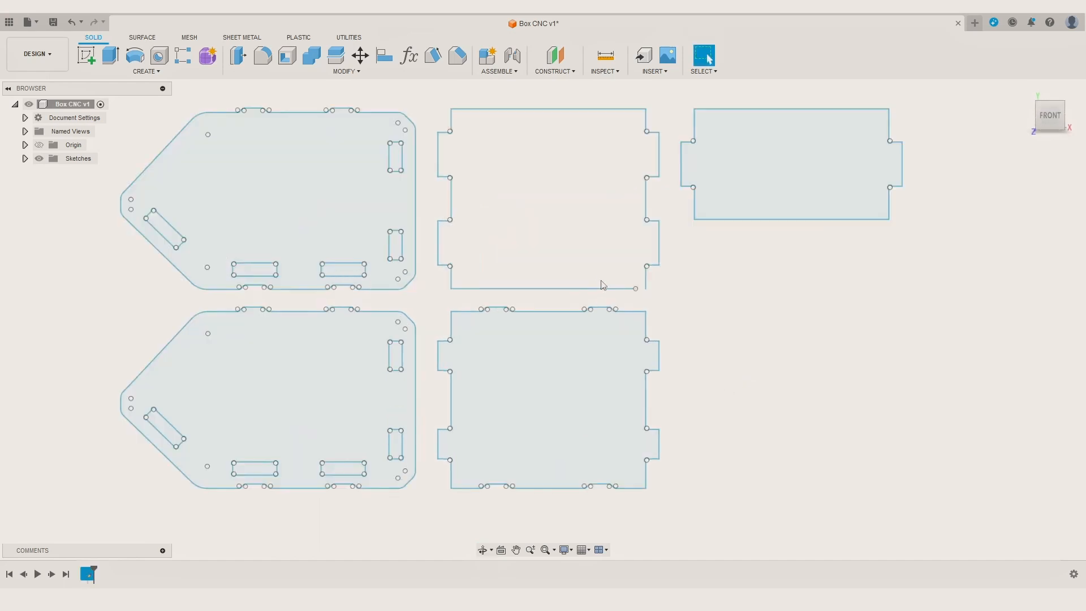
double_click(557, 289)
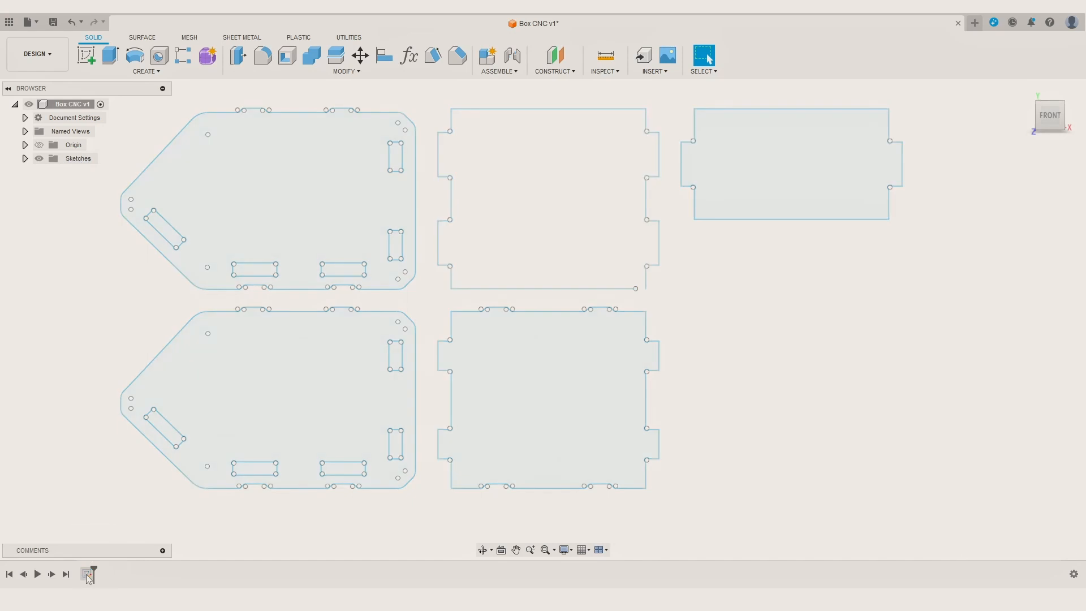
right_click(88, 574)
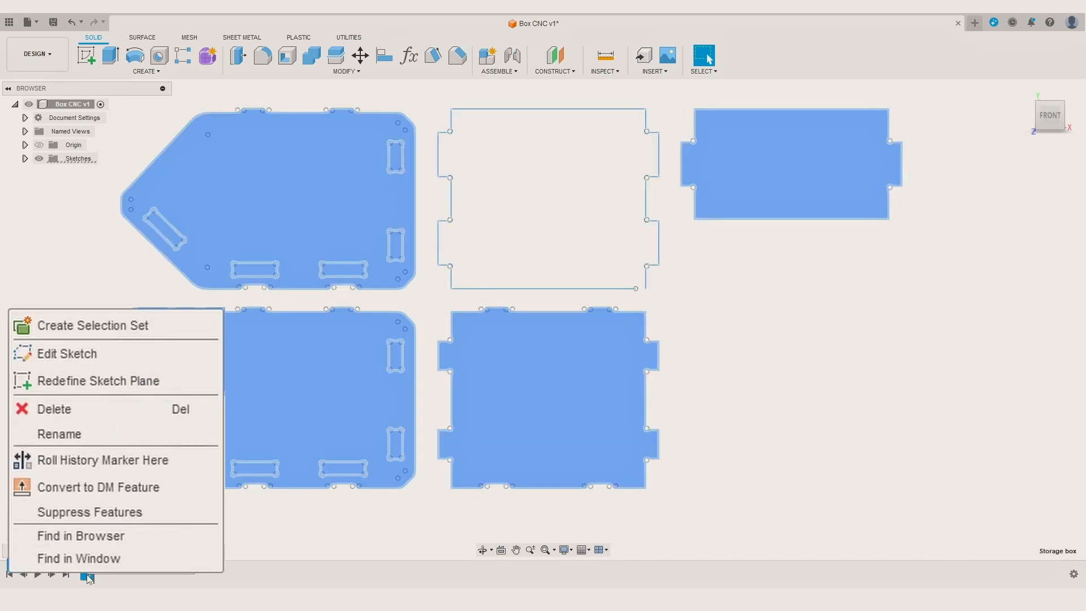
click(77, 356)
Try to close the upper square panel's open corner by pulling the vertical edge's endpoint onto the lower edge's open end
scroll(443, 380, up, 5)
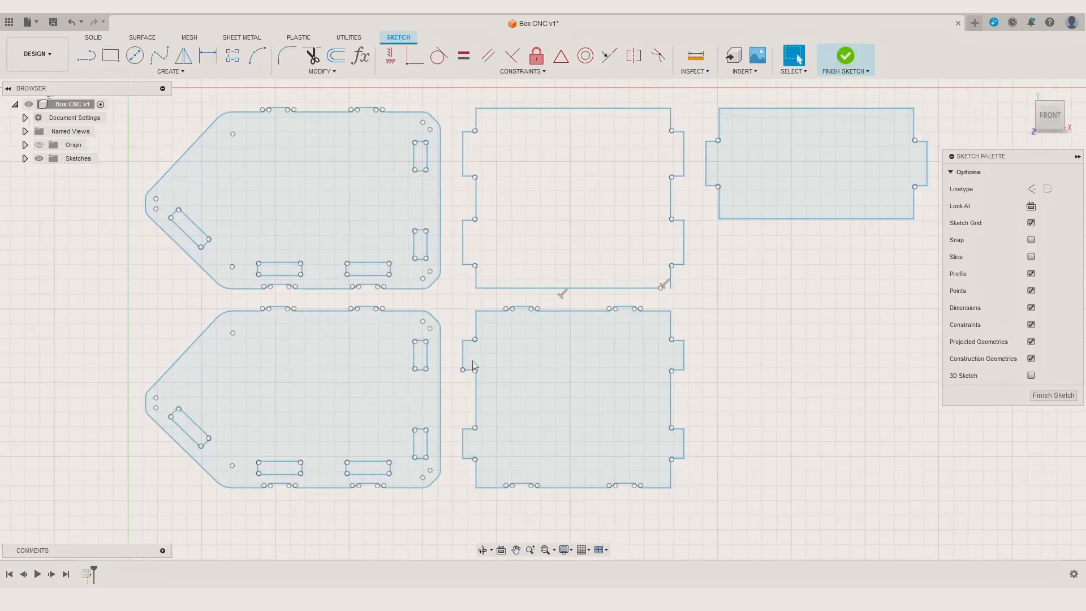
mouse_move(528, 281)
middle_down()
mouse_move(505, 387)
mouse_move(487, 372)
middle_up()
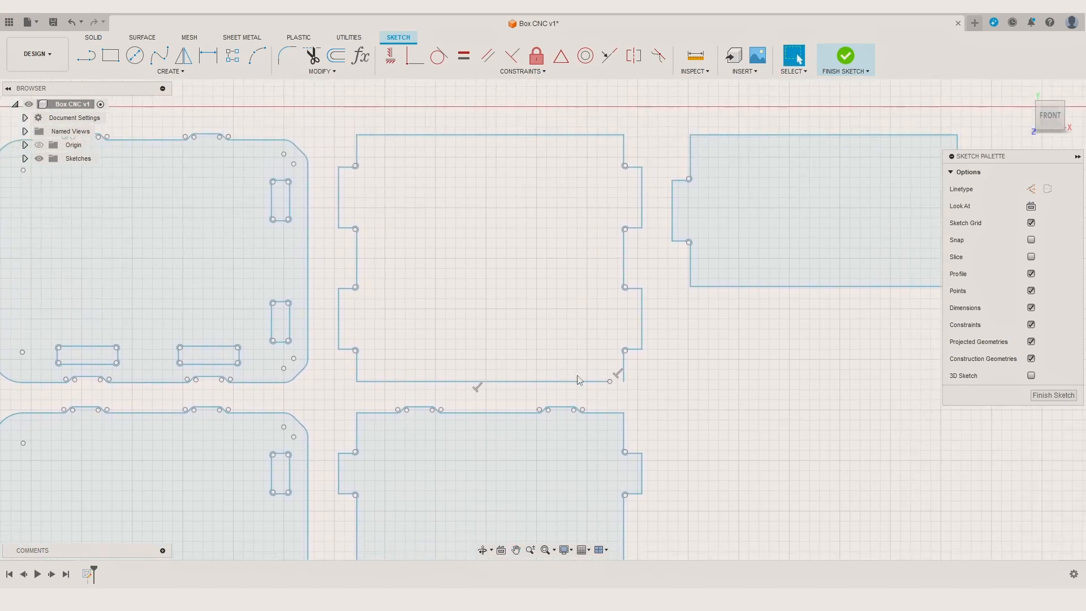
scroll(598, 380, up, 3)
middle_drag(606, 382, 621, 459)
mouse_move(628, 462)
mouse_down()
mouse_move(651, 467)
mouse_move(632, 464)
mouse_up()
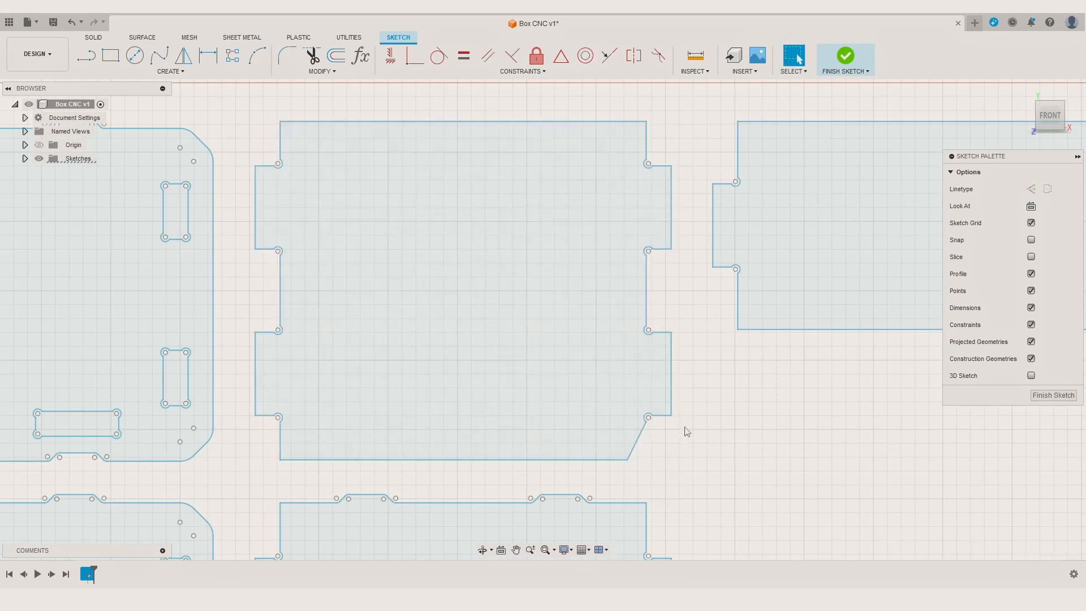
click(623, 411)
scroll(623, 412, down, 5)
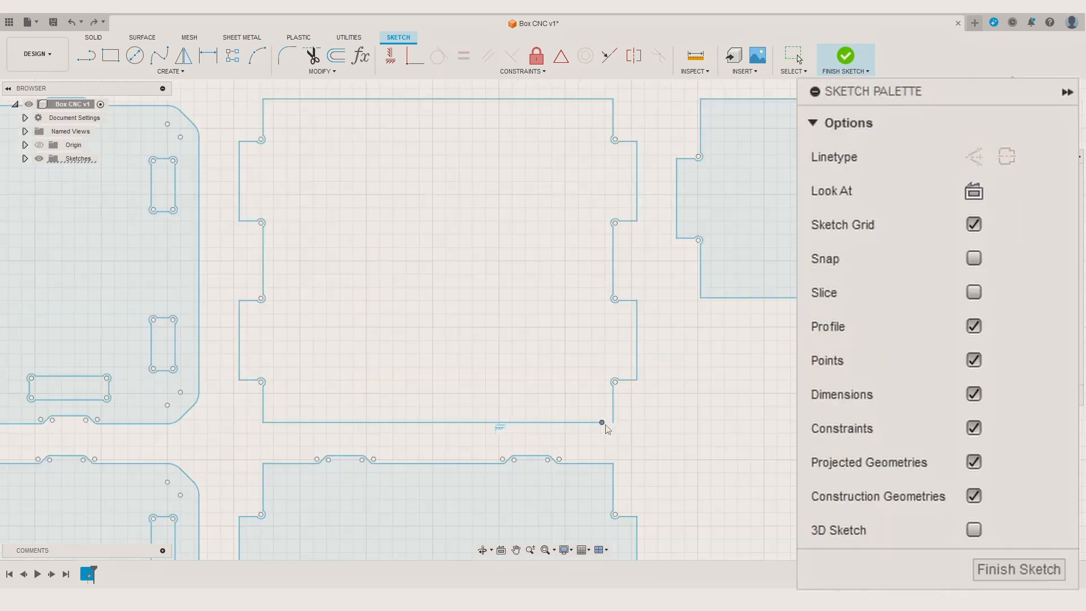
Extend the upper square panel's lower edge to meet the vertical edge at the open corner, and finish the sketch
drag(621, 427, 622, 427)
scroll(640, 419, down, 4)
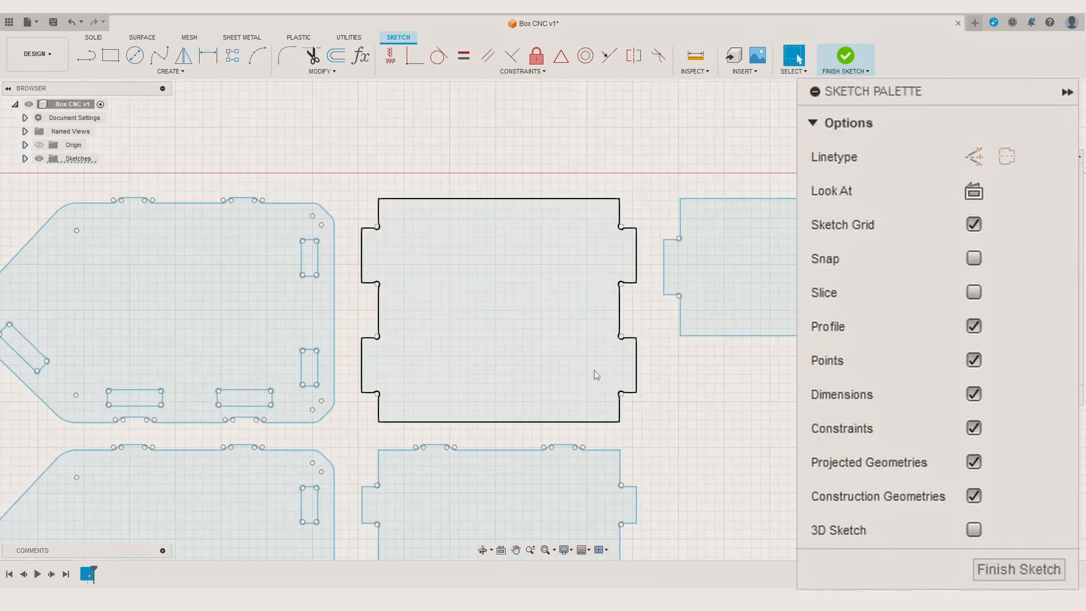
click(999, 568)
Extrude all five panel profiles 9 mm to one side as new bodies, leaving the slots open
scroll(820, 405, down, 5)
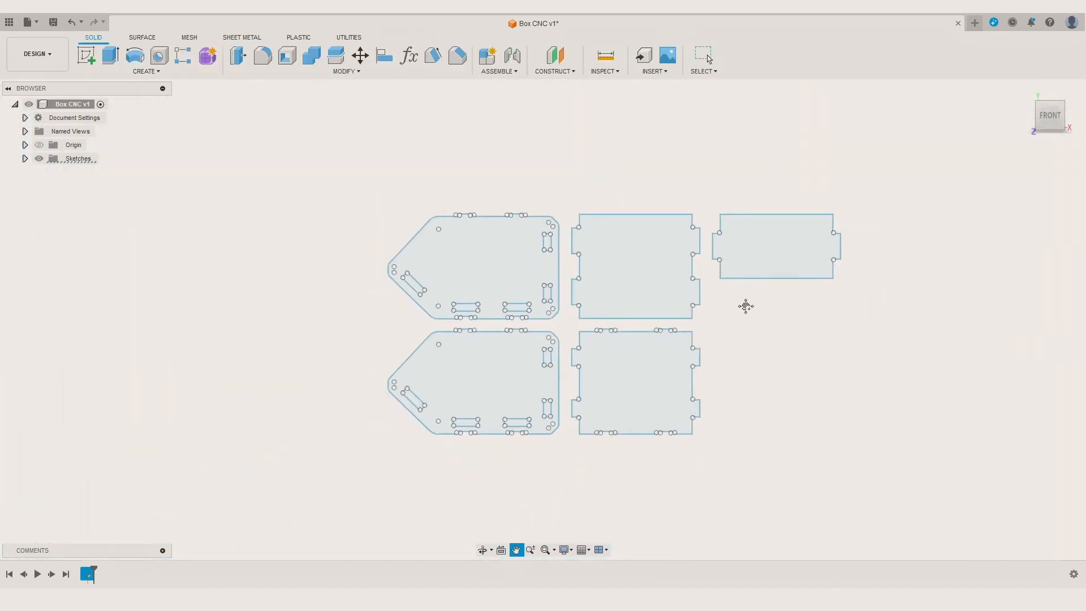
scroll(706, 337, up, 3)
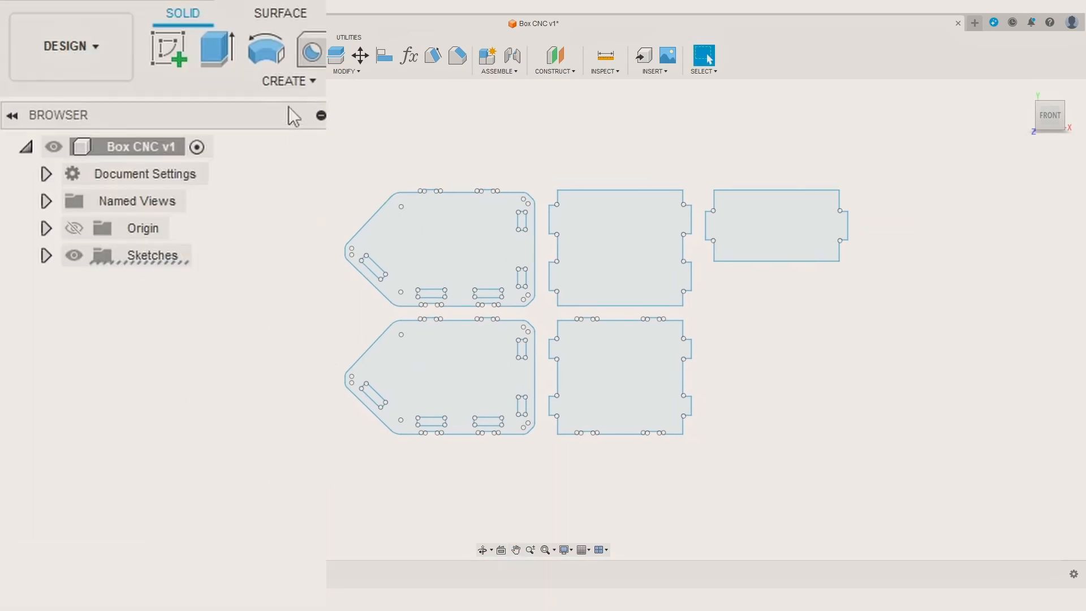
click(286, 85)
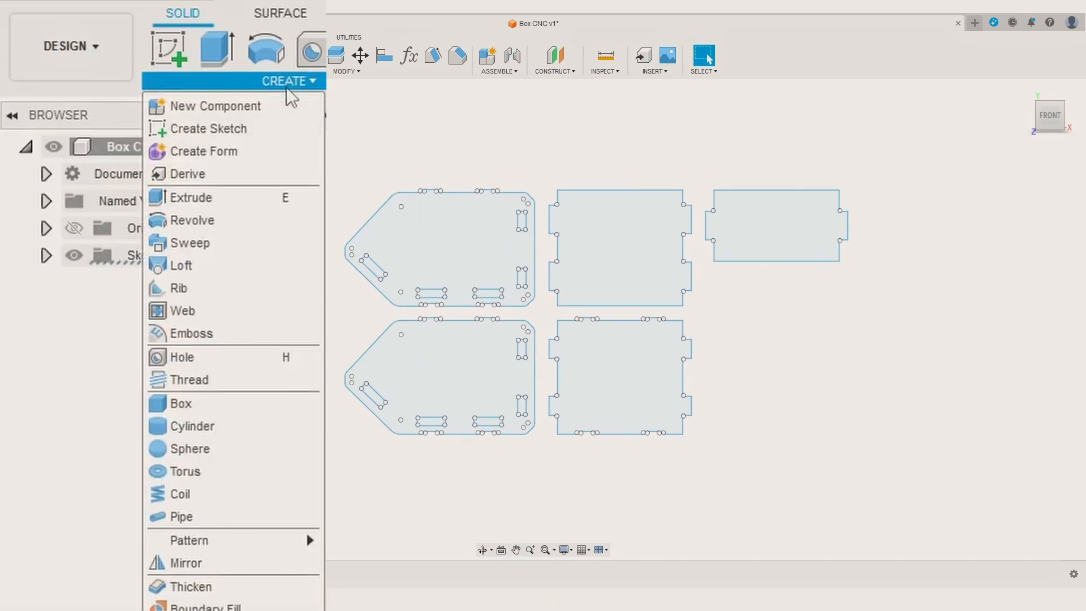
click(211, 199)
drag(1020, 163, 939, 164)
click(477, 240)
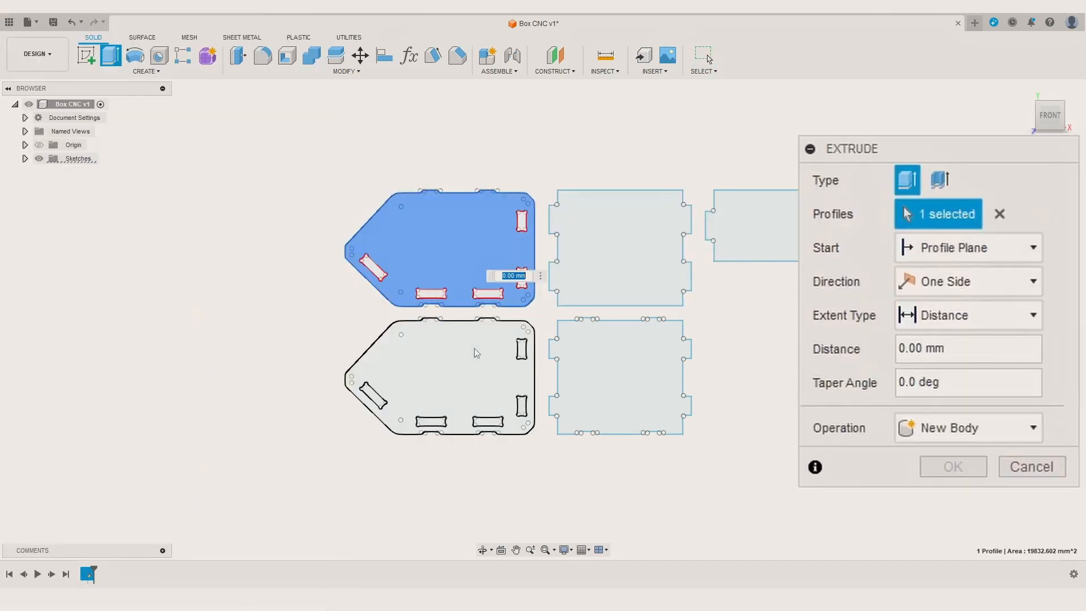
click(476, 370)
click(618, 366)
click(623, 258)
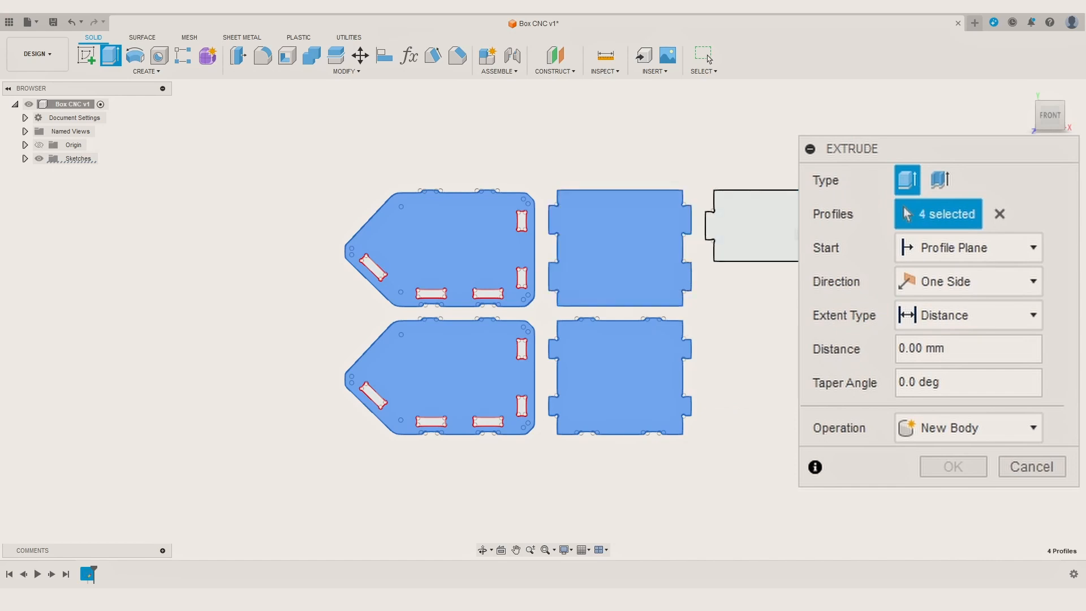
click(752, 229)
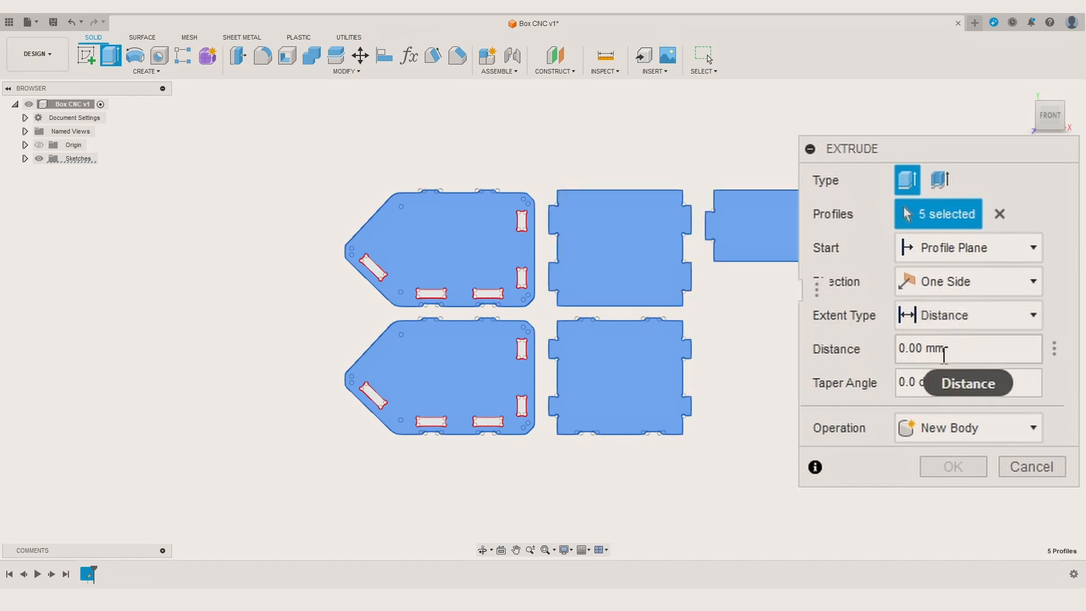
drag(927, 349, 910, 349)
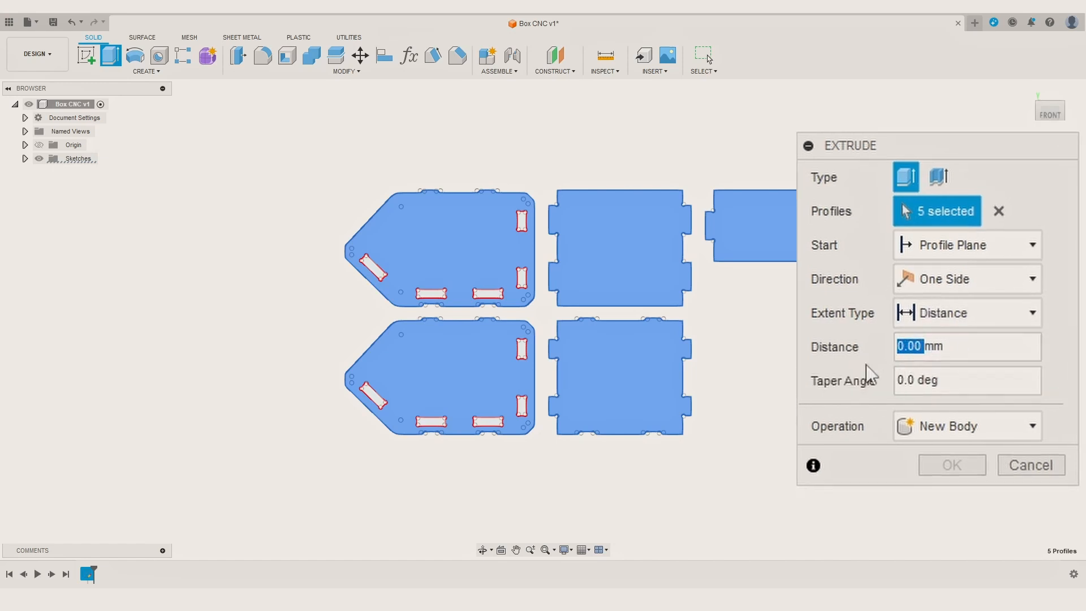
text(9)
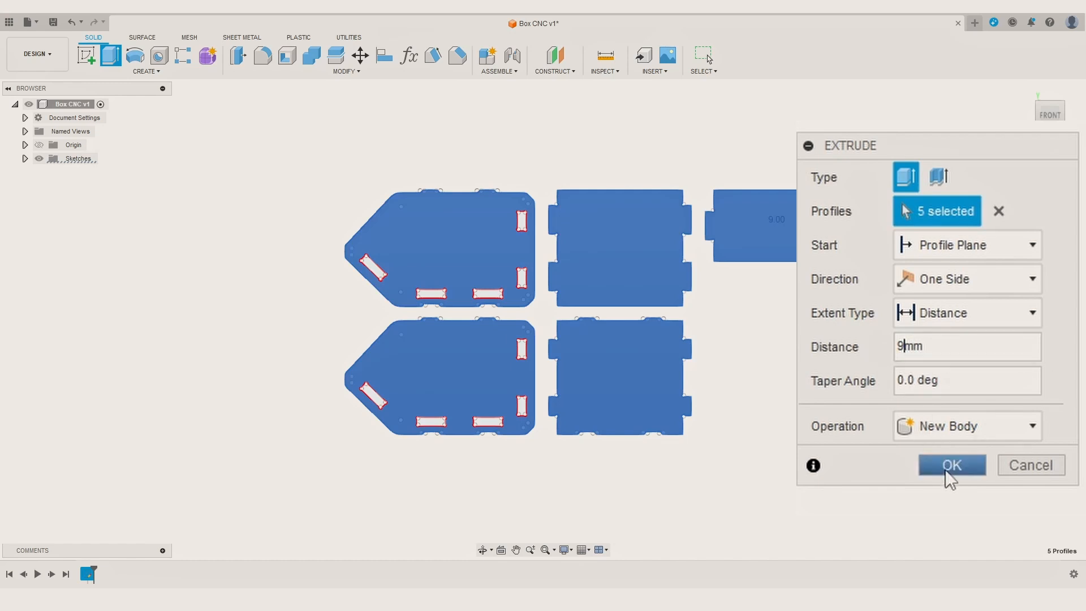
click(950, 471)
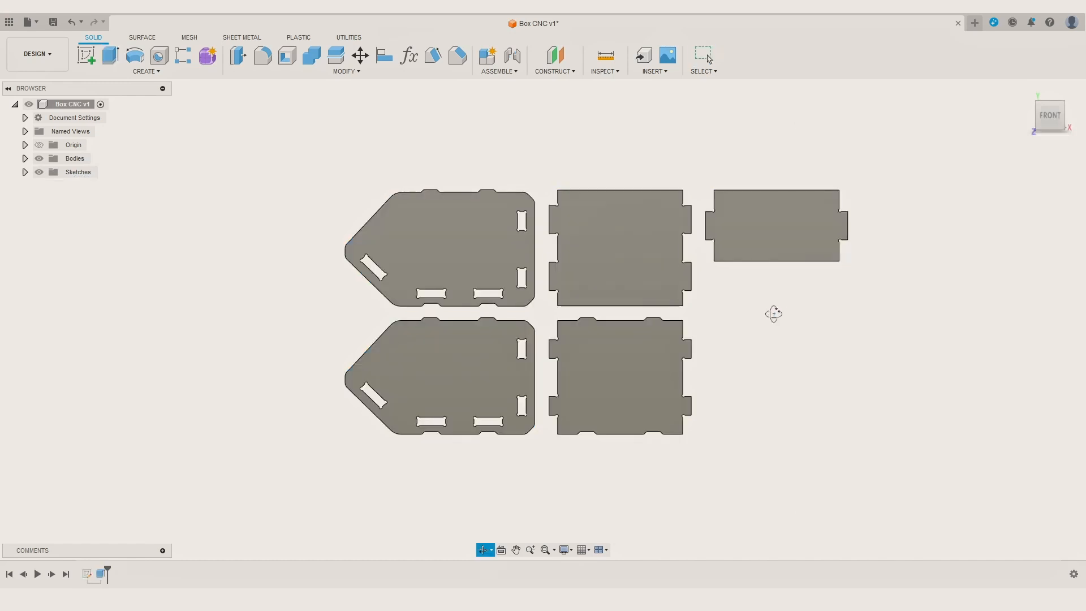
Inspect the extruded panels and expand the Bodies folder in the browser
shift+middle_drag(774, 314, 739, 304)
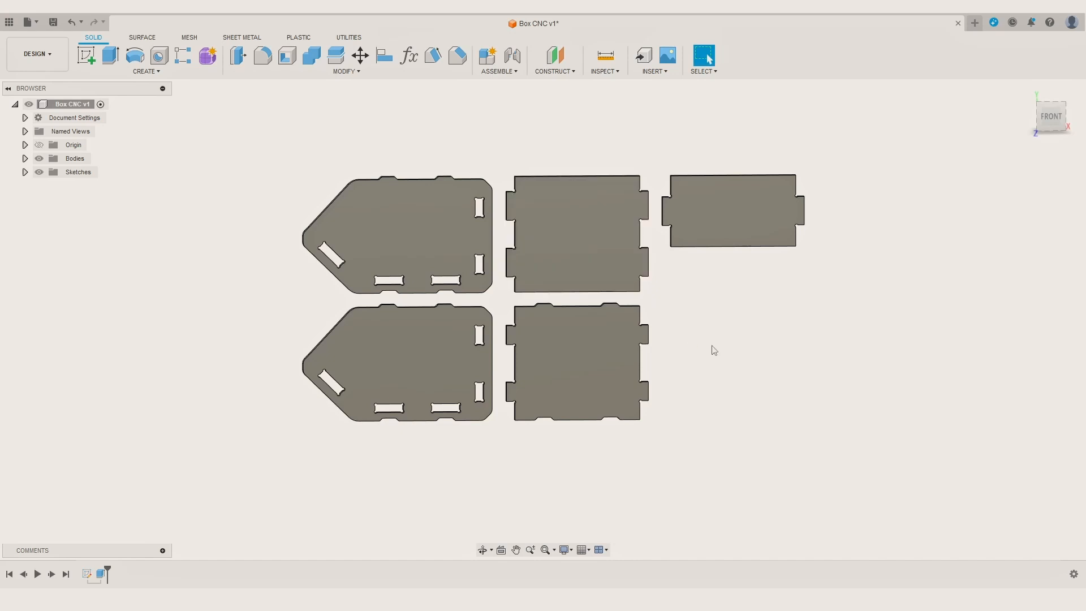
mouse_move(715, 350)
shift+middle_down()
mouse_move(841, 322)
mouse_move(765, 332)
mouse_move(729, 315)
mouse_move(728, 357)
mouse_move(696, 318)
mouse_move(777, 321)
mouse_move(842, 303)
mouse_move(737, 312)
mouse_move(715, 350)
shift+middle_up()
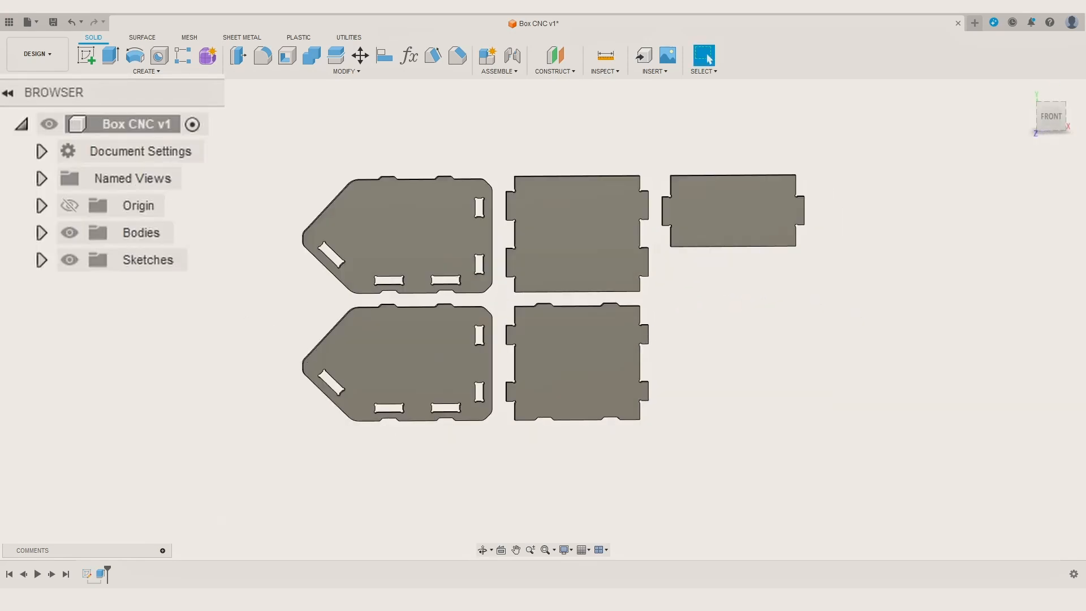
click(41, 234)
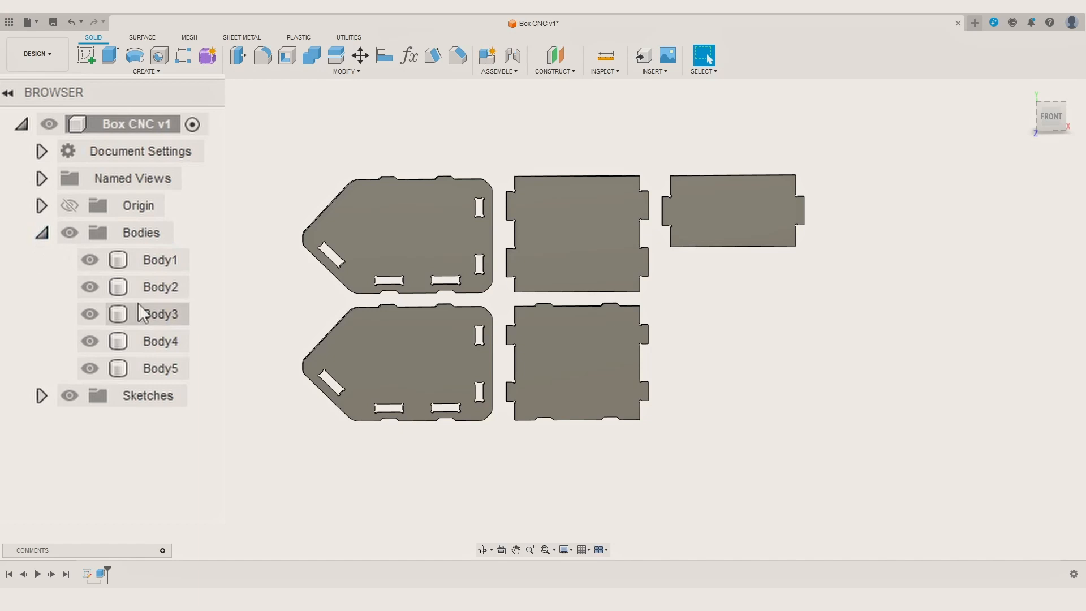
Create a component from Body1 and check which panel it contains
right_click(156, 269)
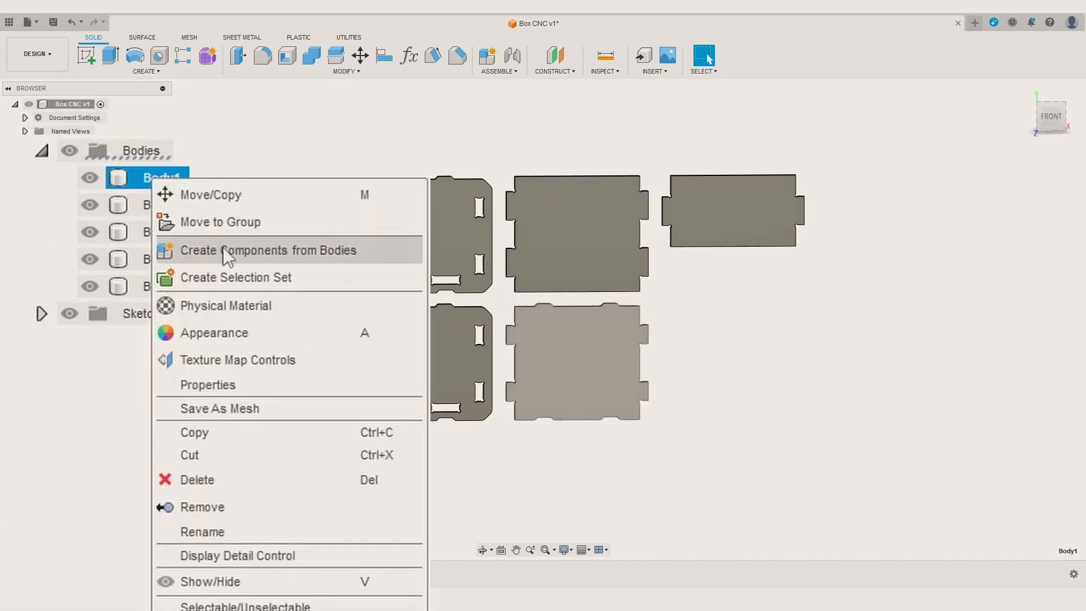
click(329, 253)
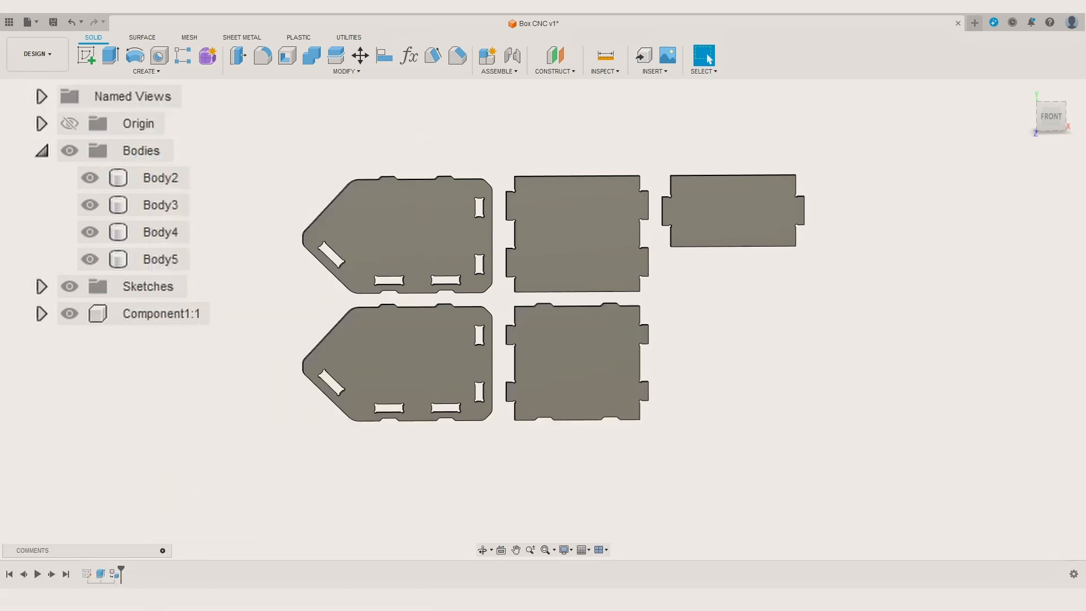
click(173, 318)
click(173, 371)
click(160, 314)
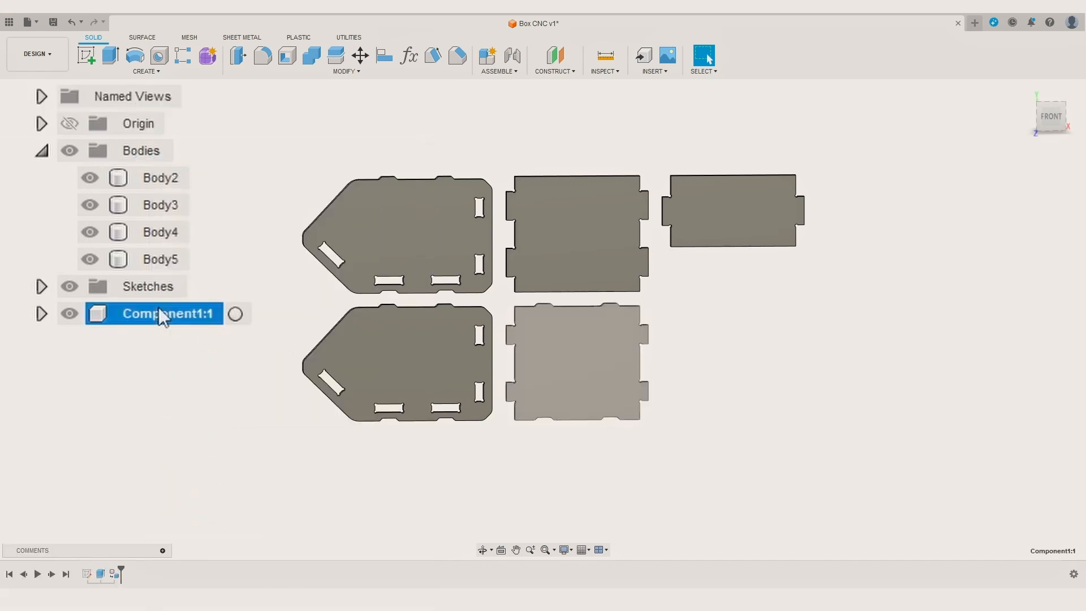
click(175, 369)
drag(525, 371, 601, 351)
Create separate components from the remaining bodies, Body2 through Body5
right_click(164, 267)
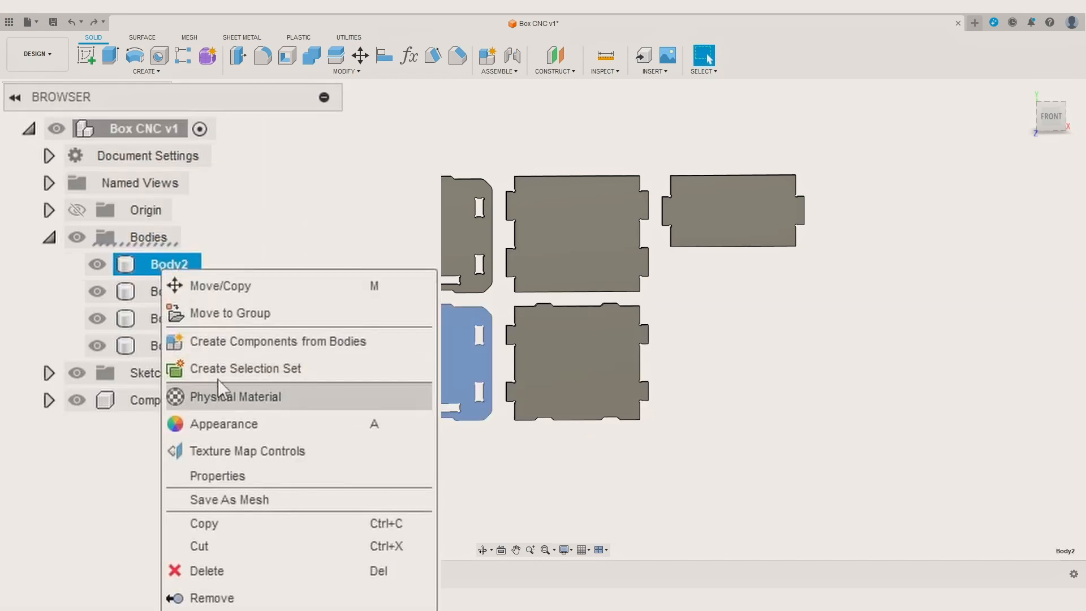
click(215, 342)
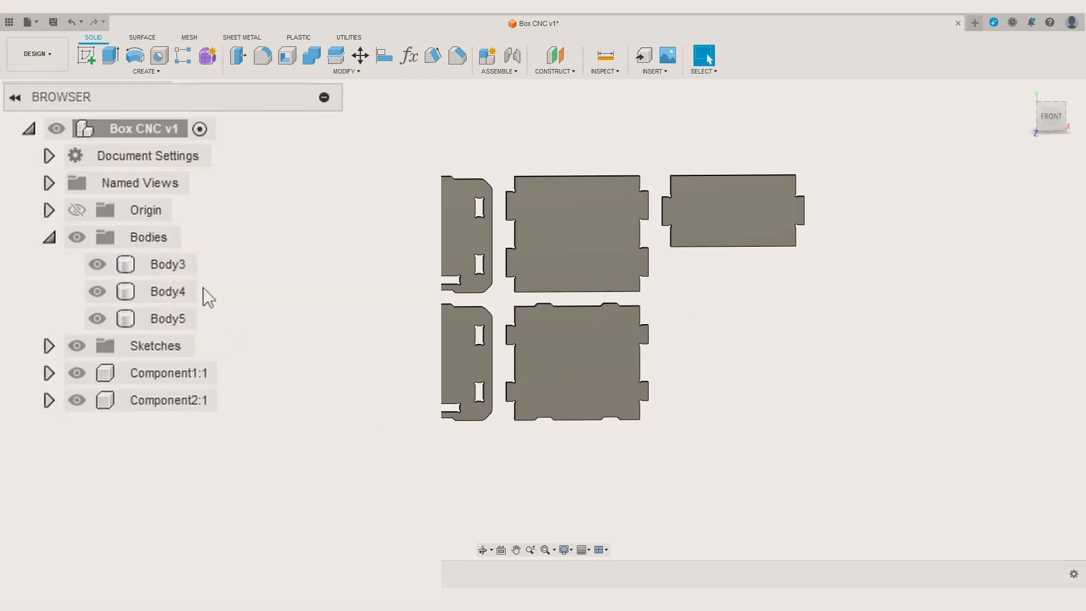
right_click(158, 265)
click(202, 341)
right_click(158, 264)
click(206, 338)
right_click(158, 265)
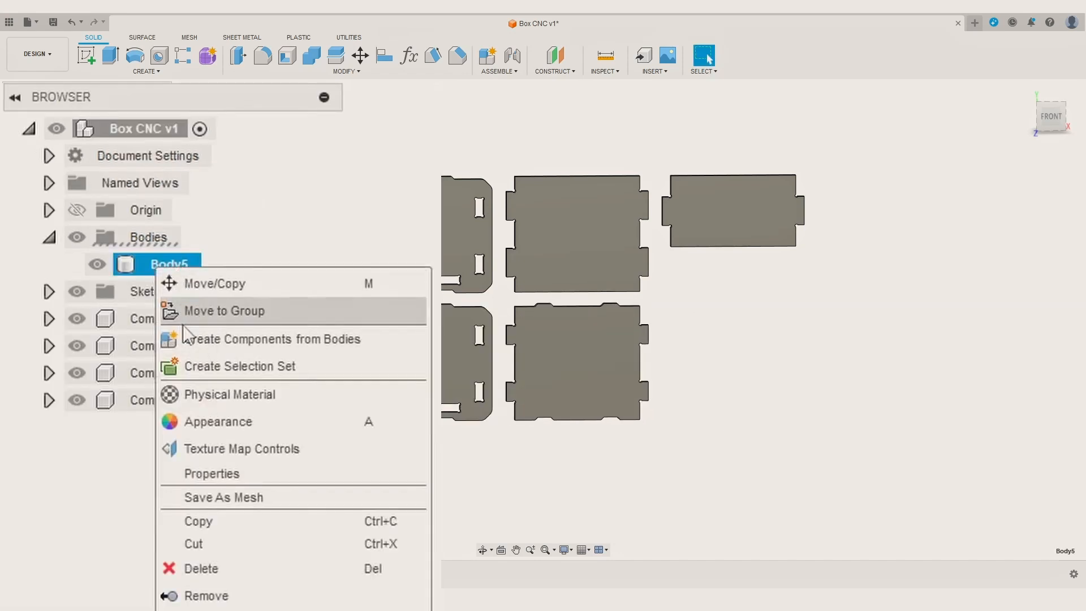
click(201, 337)
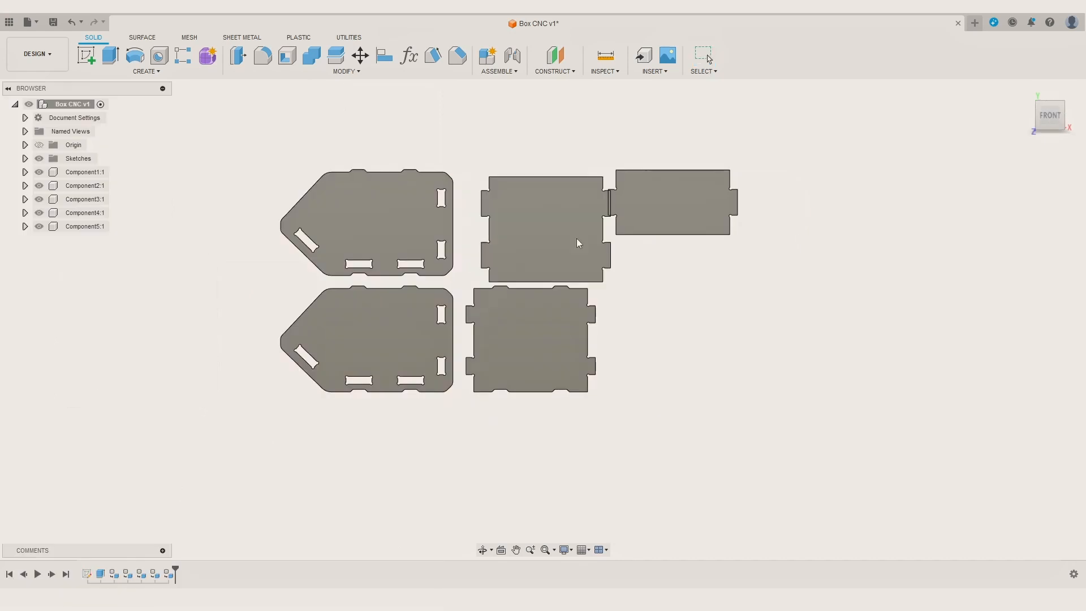
Pull the panel components around the canvas to test their independent movement, and undo all the moves
drag(576, 238, 421, 209)
drag(422, 298, 492, 285)
drag(558, 325, 551, 254)
drag(641, 219, 598, 244)
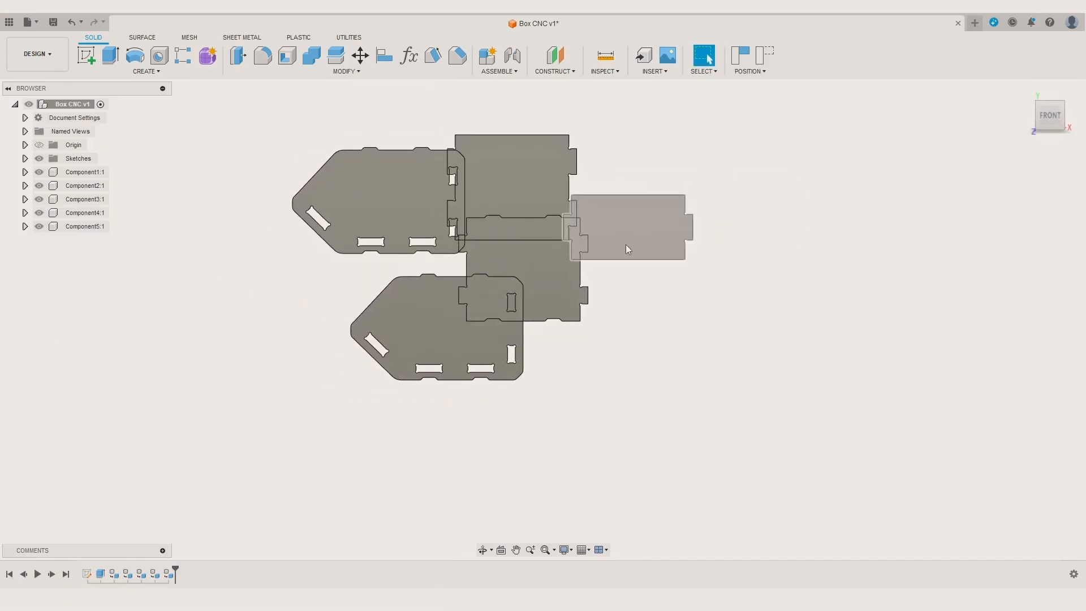
key(ctrl+z)
key(ctrl+z)
key(ctrl+z)
key(ctrl+z)
key(ctrl+z)
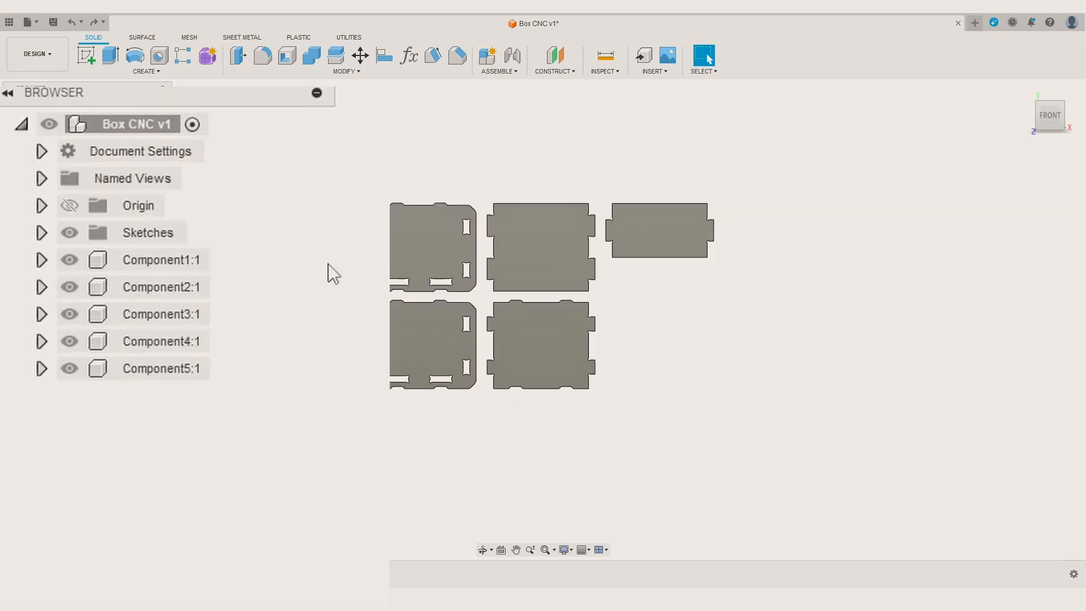
Create an active internal component named Stock under the root of the design
right_click(149, 123)
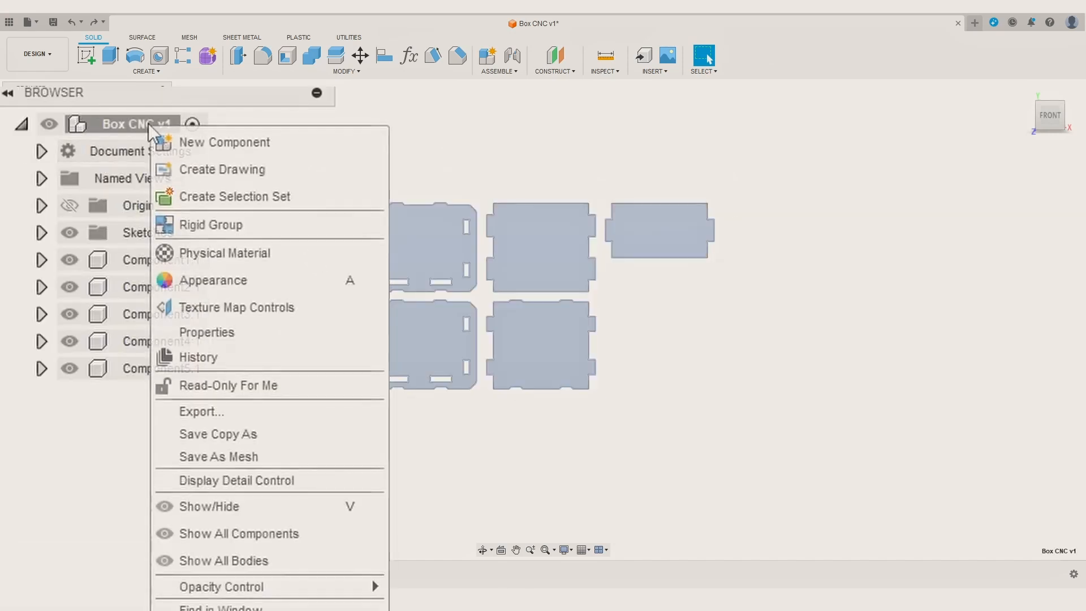
click(231, 142)
text(Stock)
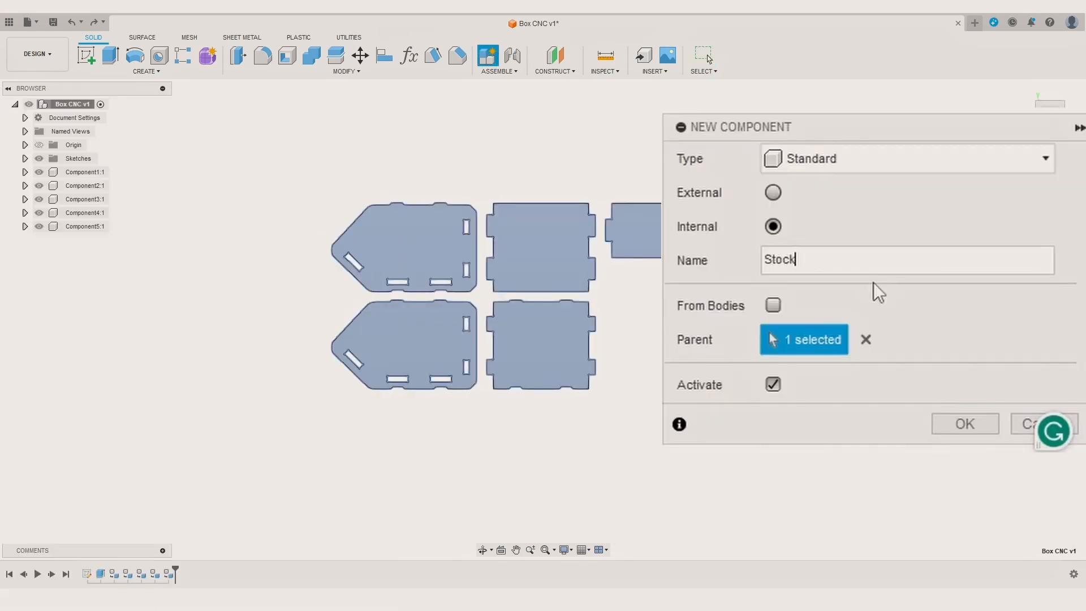
click(961, 432)
Create a box around the panels as a new body, 1000 mm long, 490 mm wide and 9 mm high
click(148, 71)
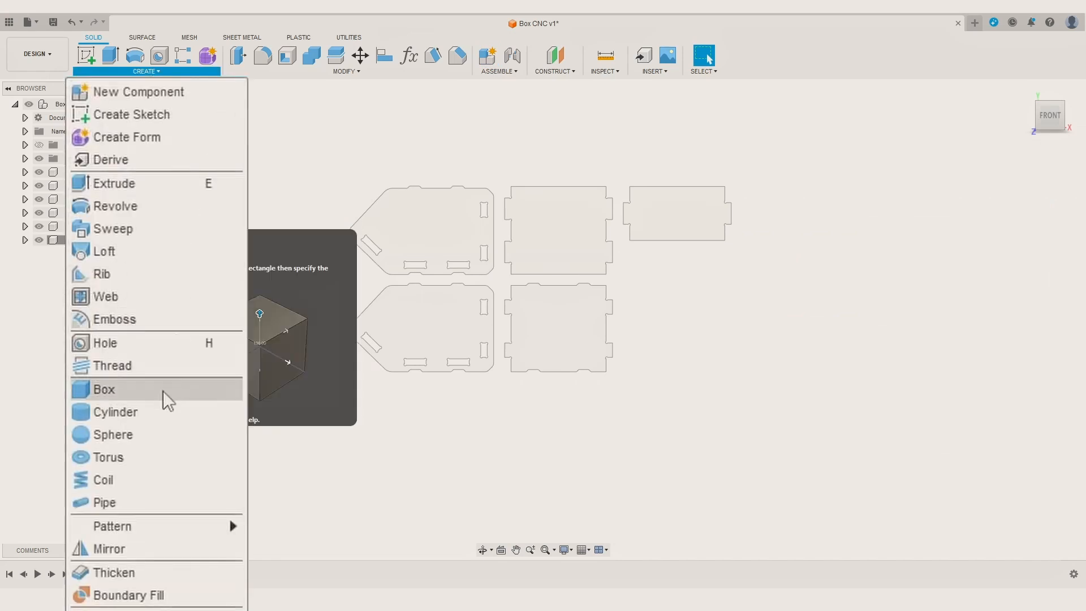
click(138, 391)
click(367, 148)
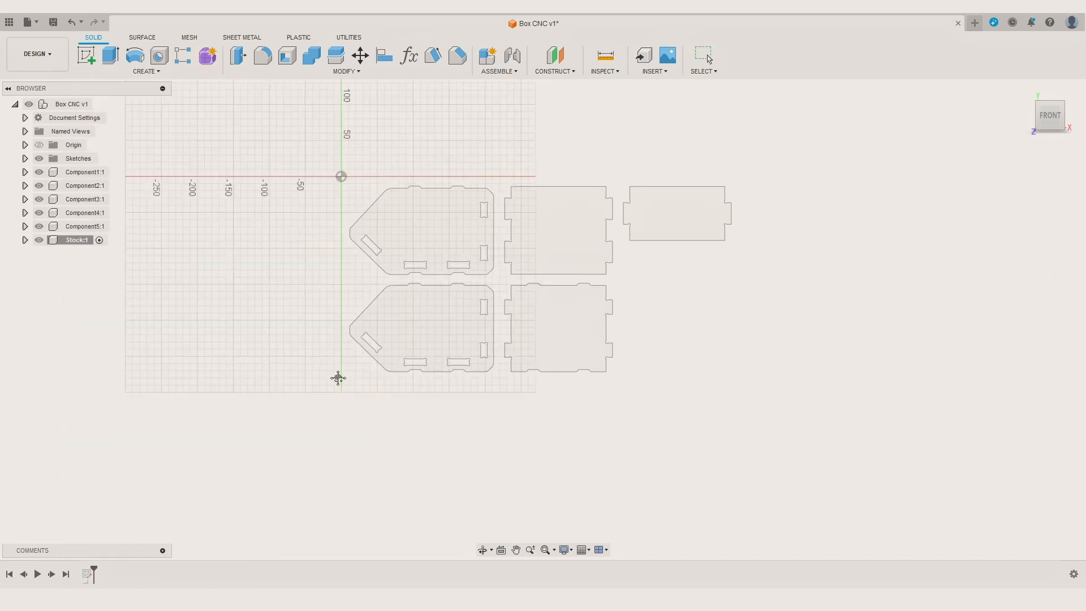
scroll(338, 387, down, 3)
middle_drag(341, 412, 317, 337)
click(329, 333)
text(1000)
key(Tab)
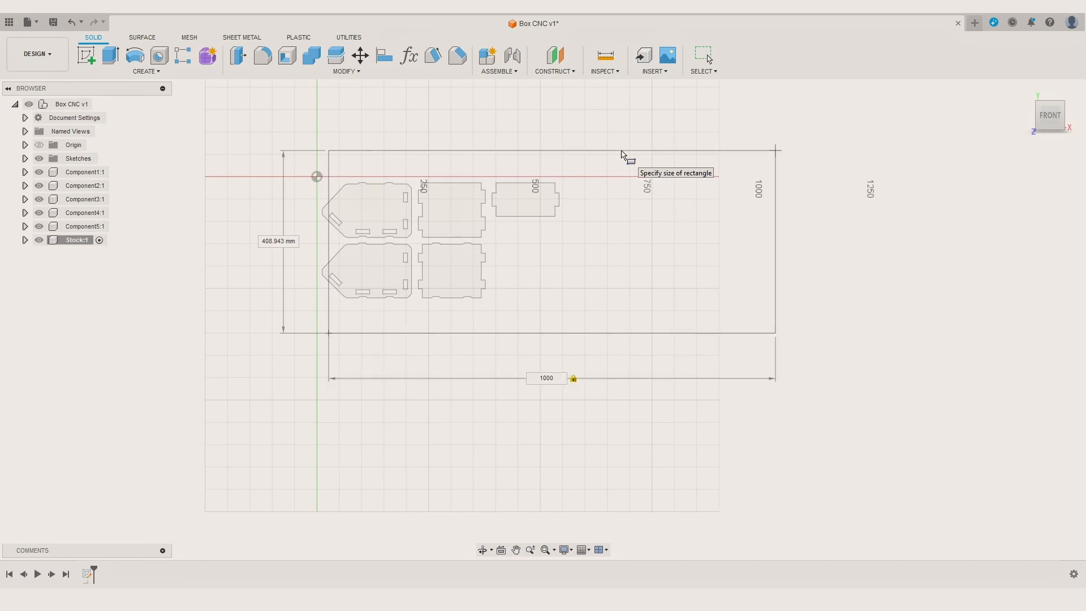
text(490)
key(Tab)
key(Return)
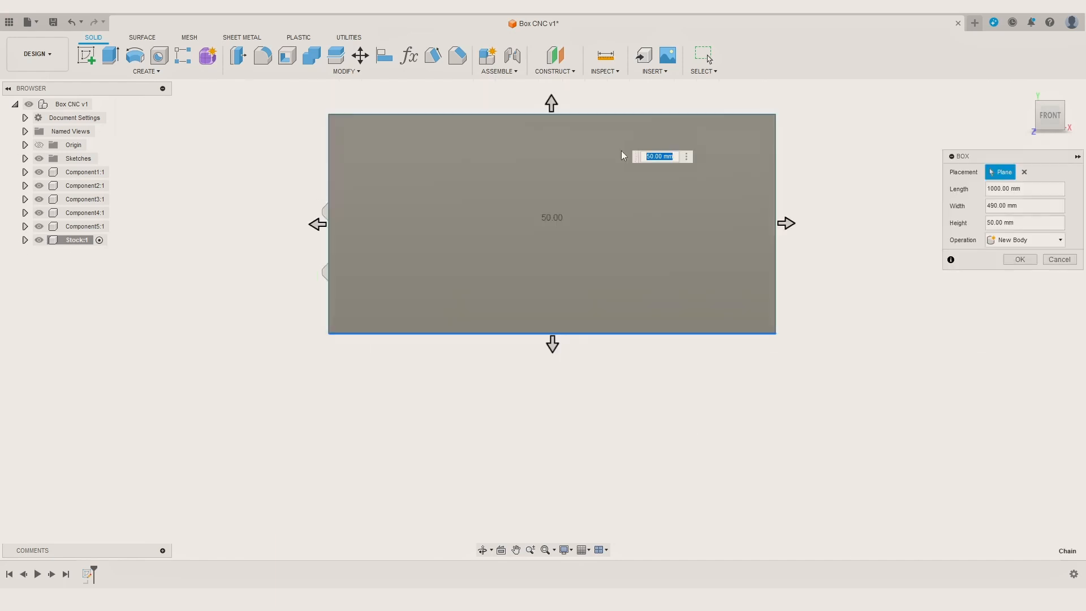
text(9)
Rotate Component1 through Component4 together a quarter turn counter-clockwise within the stock sheet
click(172, 336)
ctrl+click(174, 309)
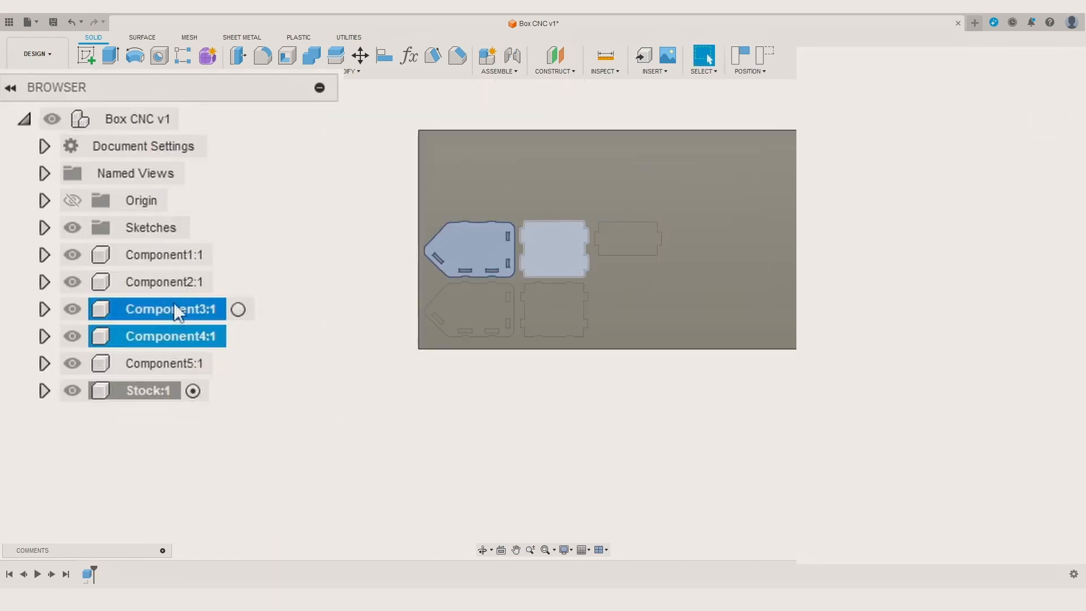
ctrl+click(169, 281)
ctrl+click(164, 258)
key(m)
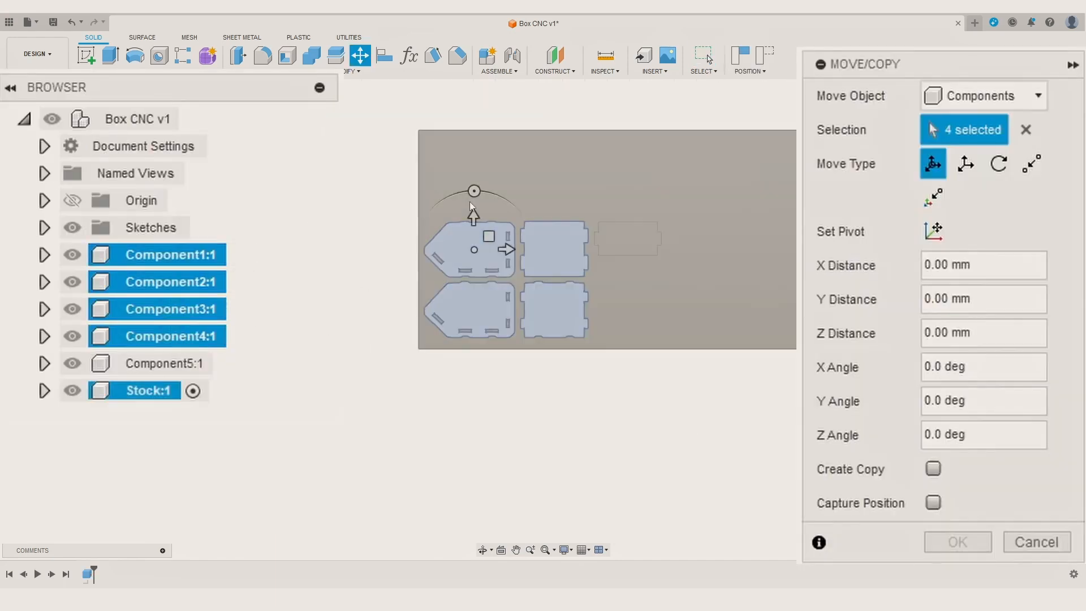
drag(475, 190, 415, 264)
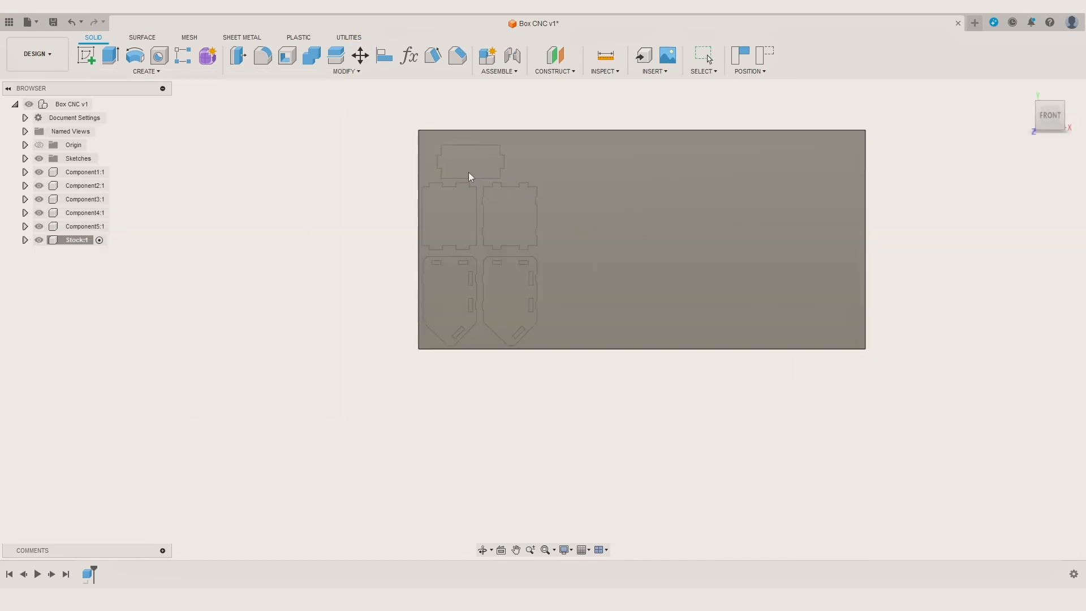
Shift the stock sheet freely so the arranged panels lie inside its lower-left corner
scroll(373, 207, up, 4)
middle_drag(376, 208, 285, 266)
scroll(355, 439, down, 1)
middle_drag(354, 439, 390, 405)
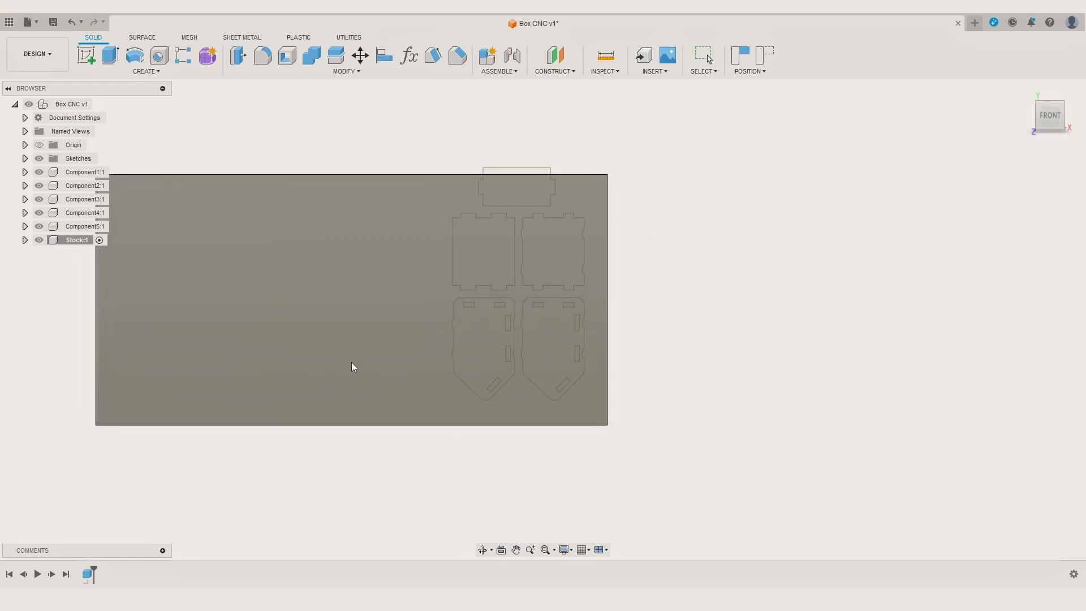
middle_drag(354, 368, 333, 363)
drag(333, 363, 701, 352)
scroll(532, 402, up, 4)
middle_drag(484, 406, 531, 436)
Align the stock's left edge with the lower-left panel's outer side, and its lower edge with that panel's tip
key(a)
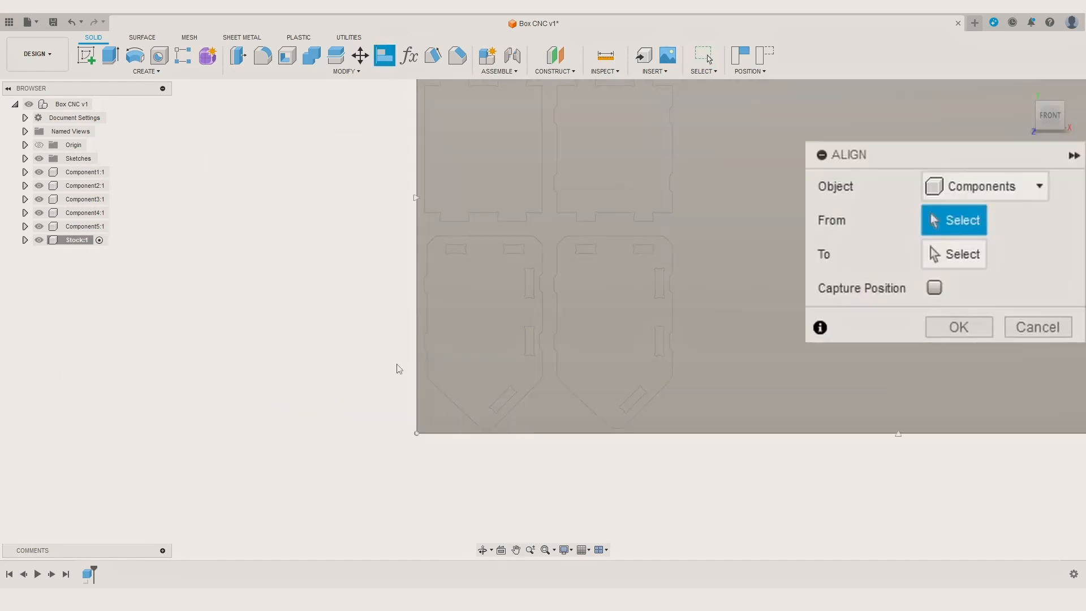
scroll(396, 365, up, 3)
click(434, 351)
scroll(446, 322, up, 2)
click(446, 332)
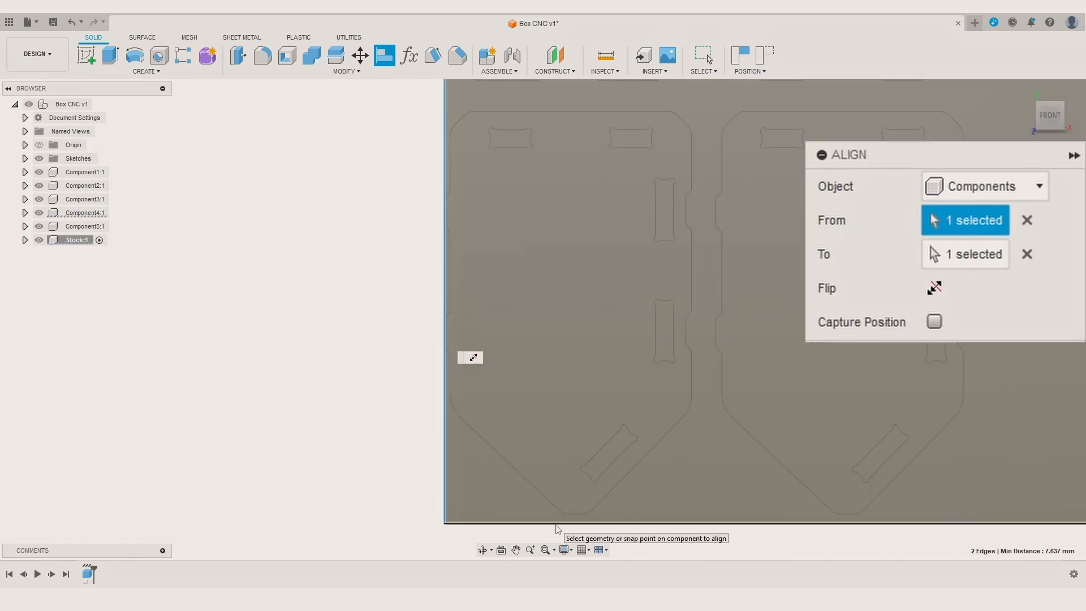
click(559, 524)
click(576, 515)
Move the Stock component by -15 mm in X and -15 mm in Y
click(759, 329)
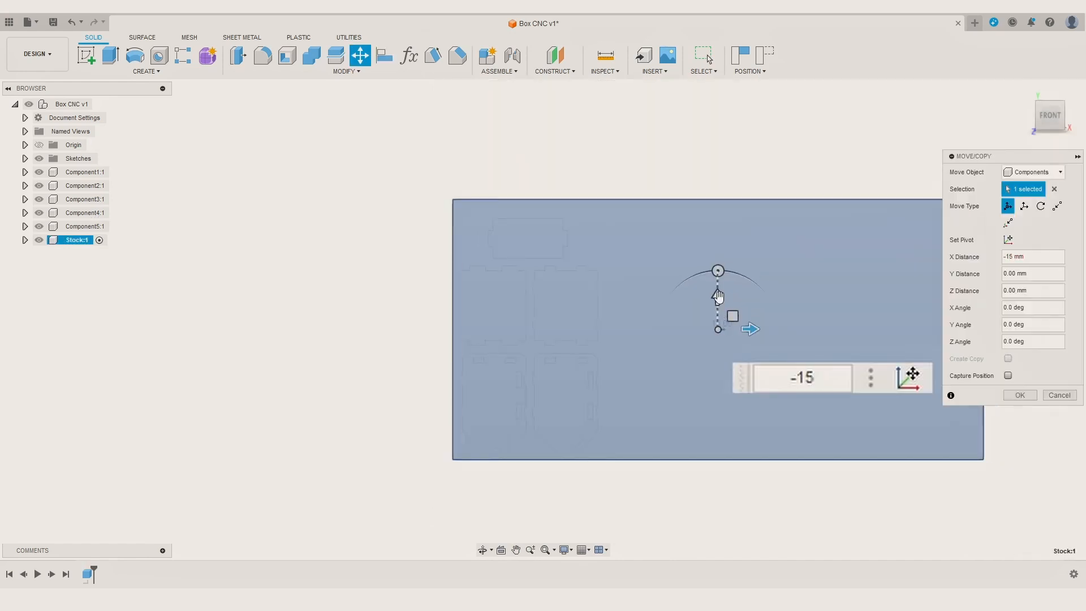
click(718, 295)
text(-)
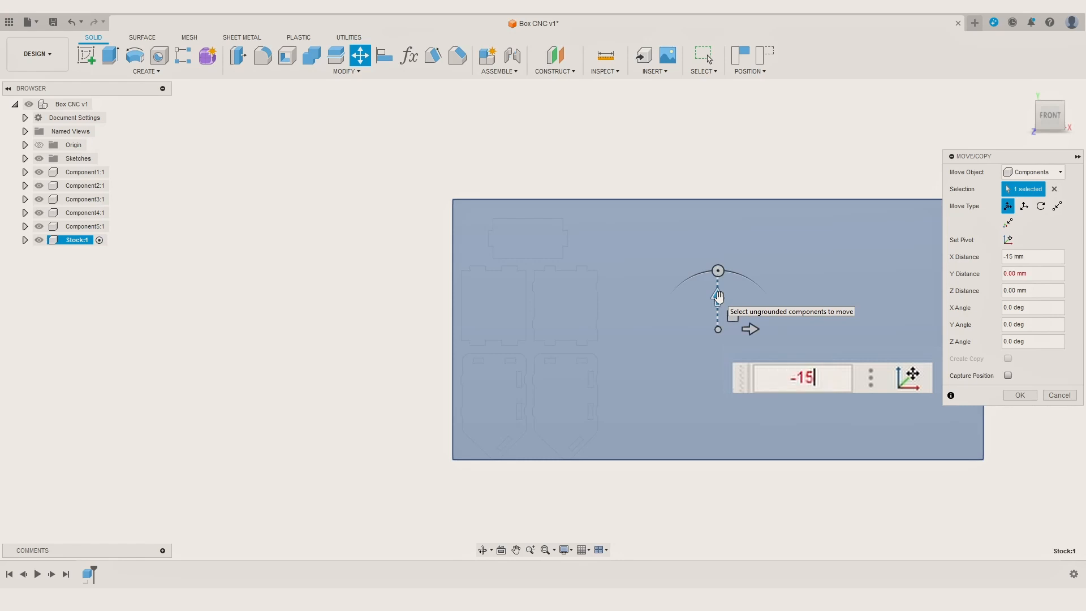
text(15)
key(Return)
key(Return)
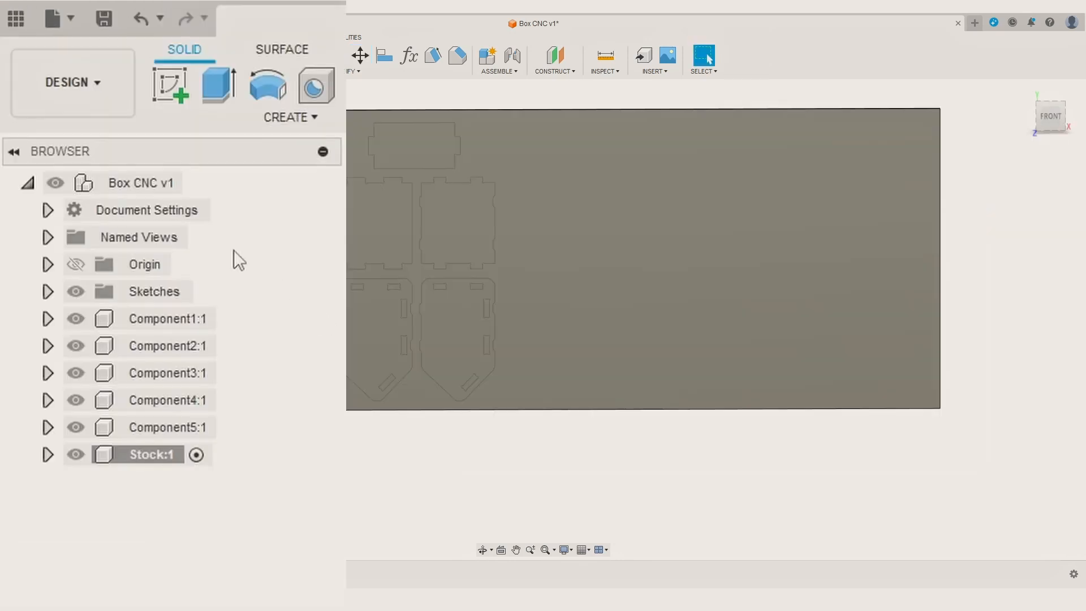
Switch to the Manufacture workspace and start a new milling setup
click(53, 61)
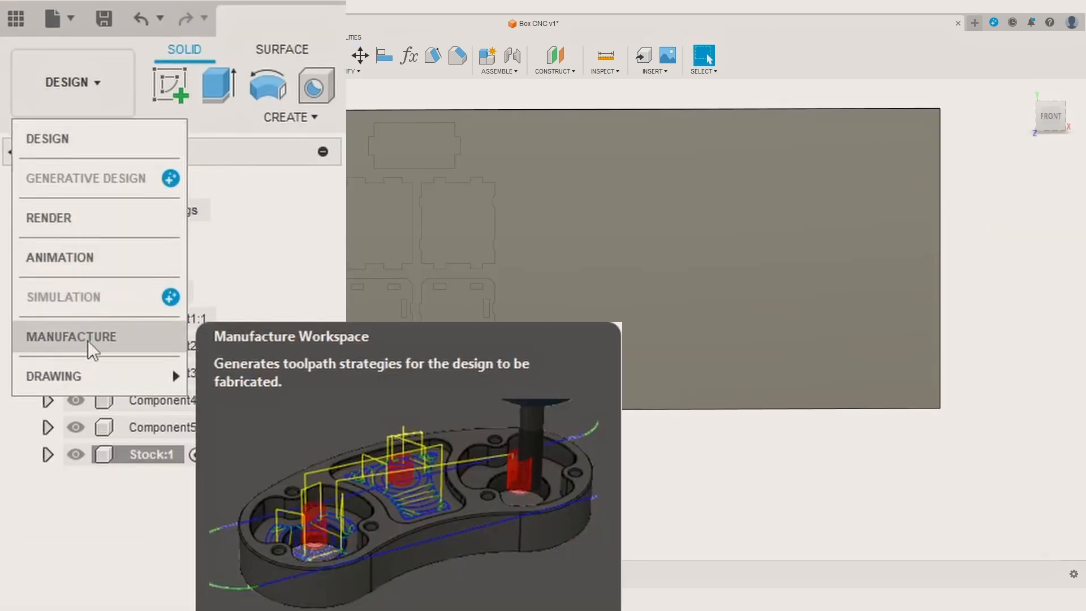
click(84, 339)
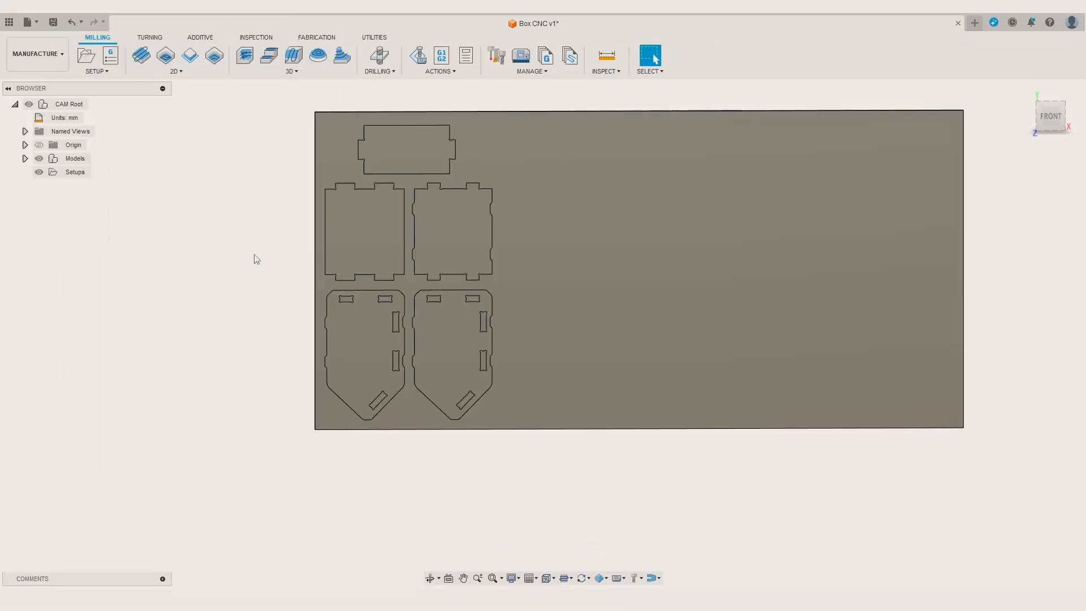
middle_drag(257, 259, 236, 232)
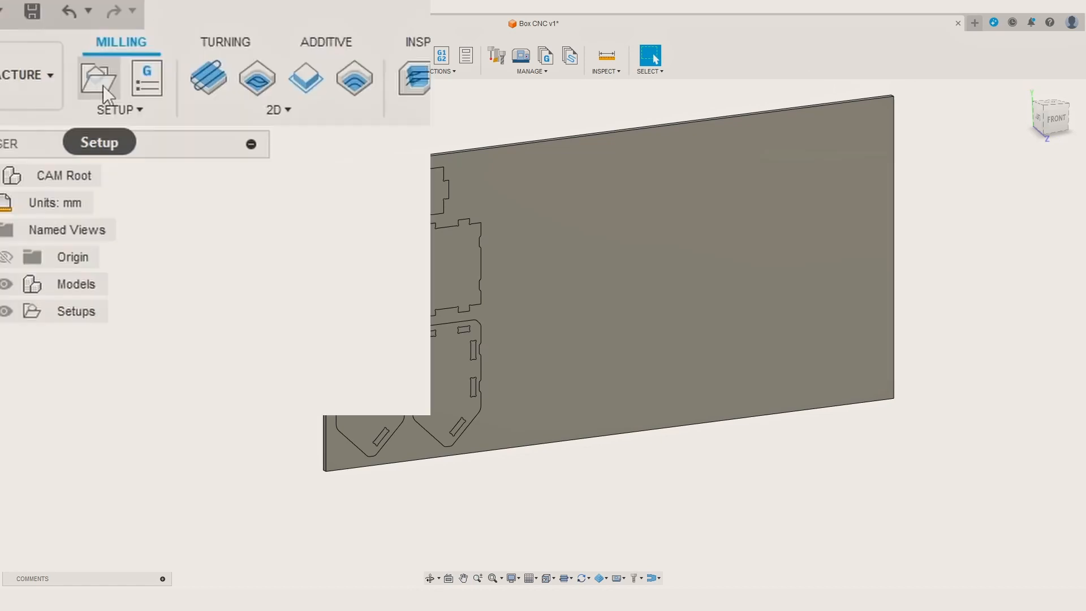
click(87, 57)
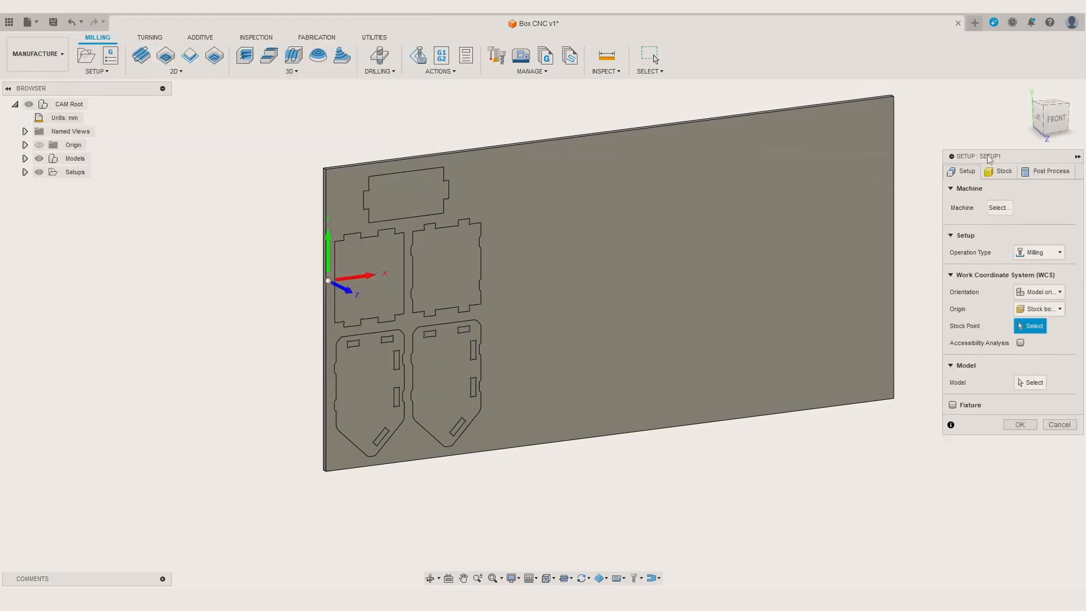
drag(991, 159, 617, 156)
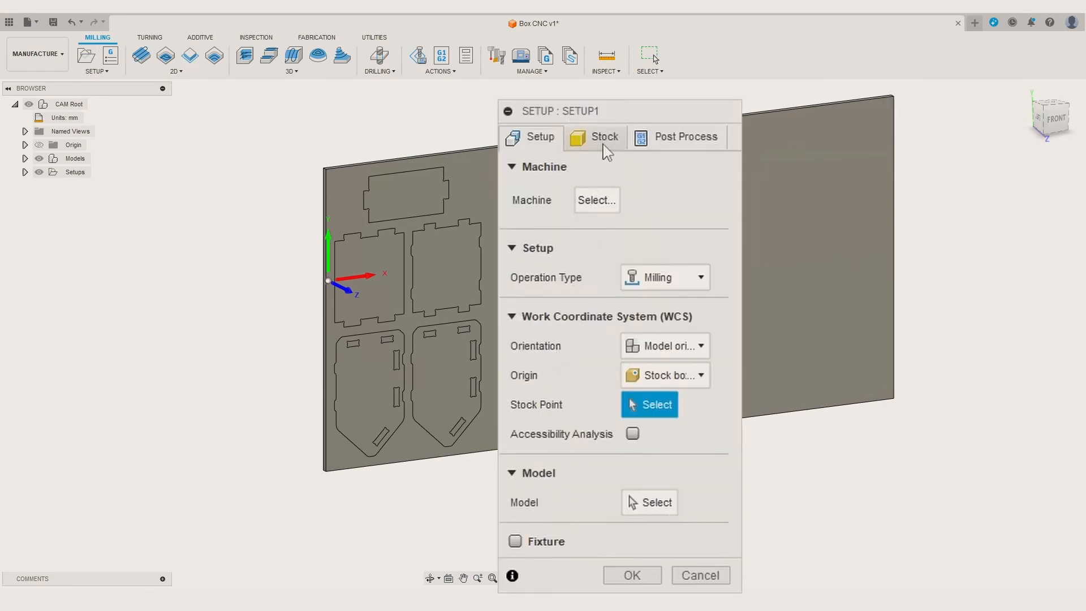
Set the setup's stock mode to From solid and pick the stock sheet body as the stock solid
click(604, 146)
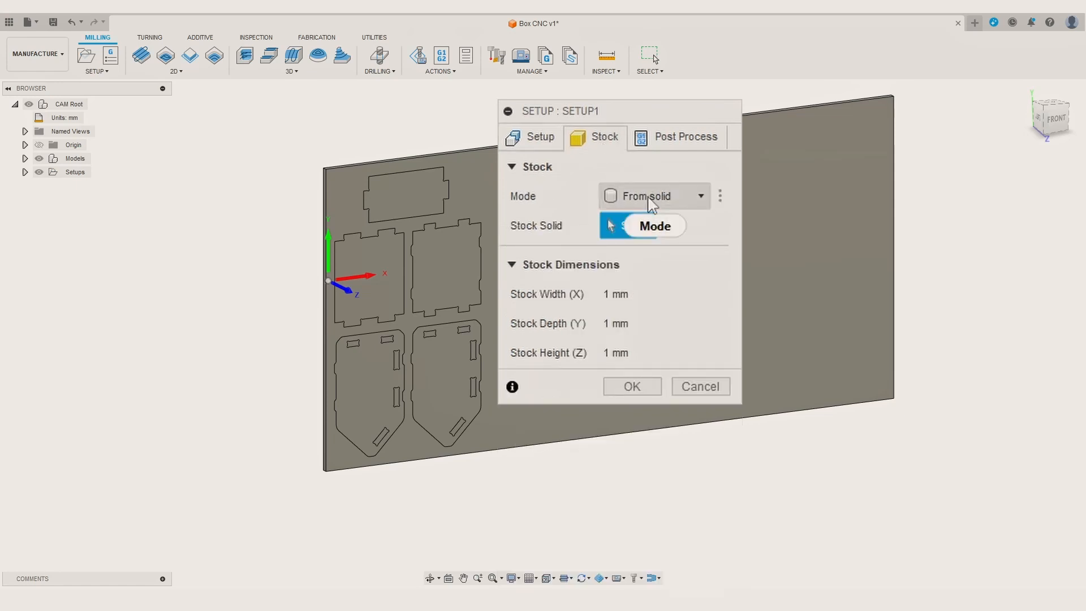
click(623, 196)
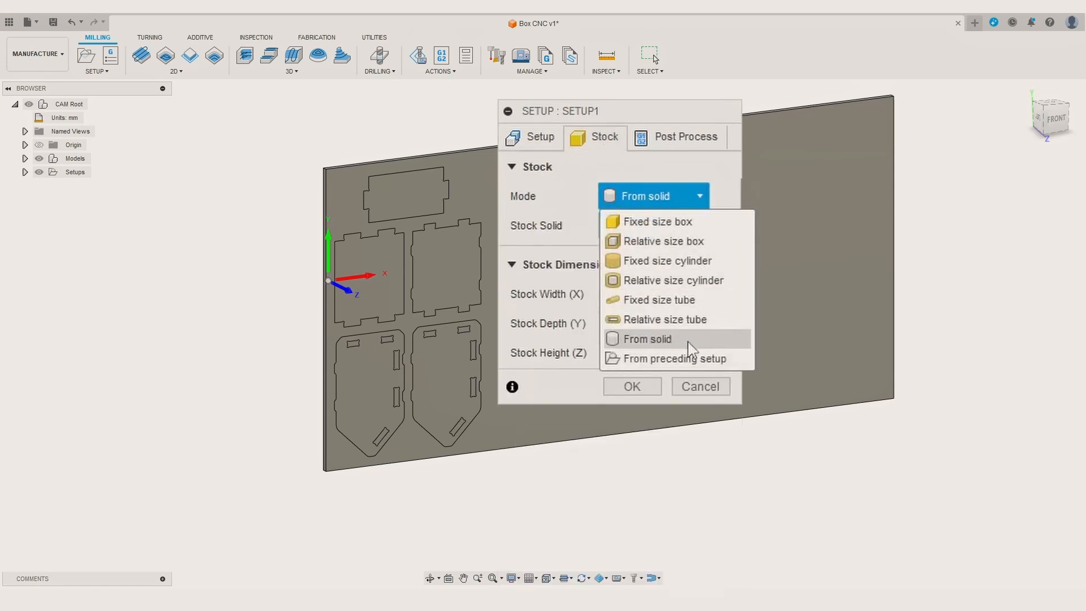
click(682, 339)
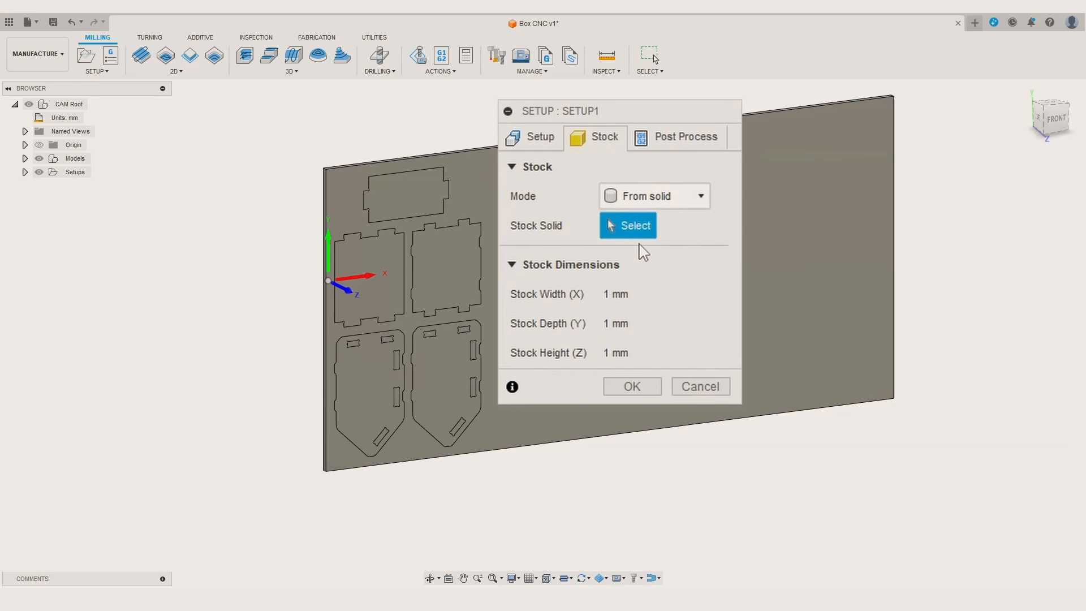
click(491, 297)
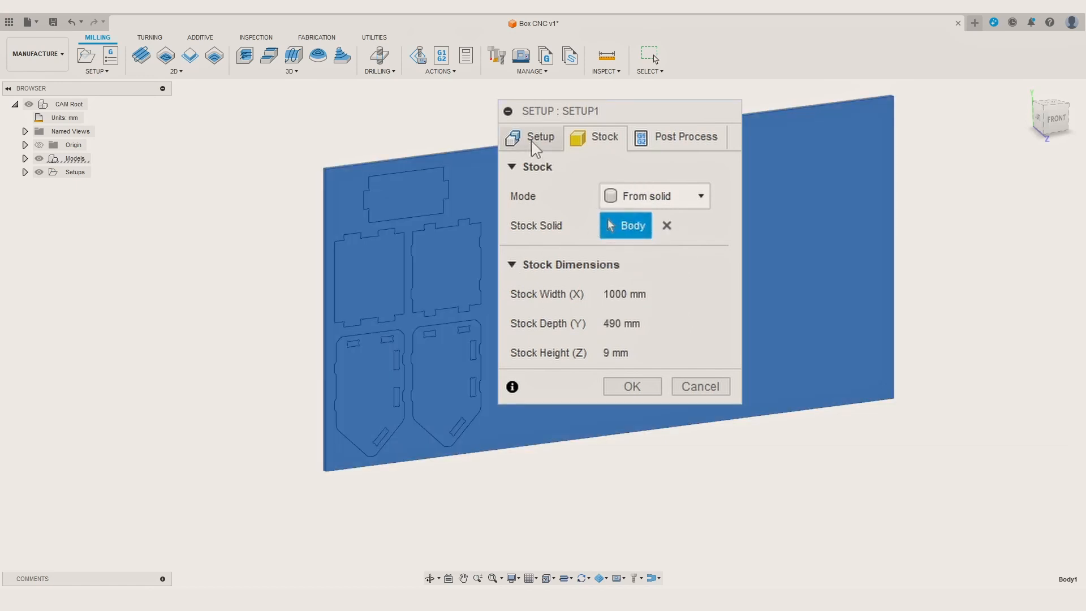
Set the WCS origin to a selected point at the stock's lower-left front corner, and assign the Autodesk Journeyman machine to the setup
click(538, 138)
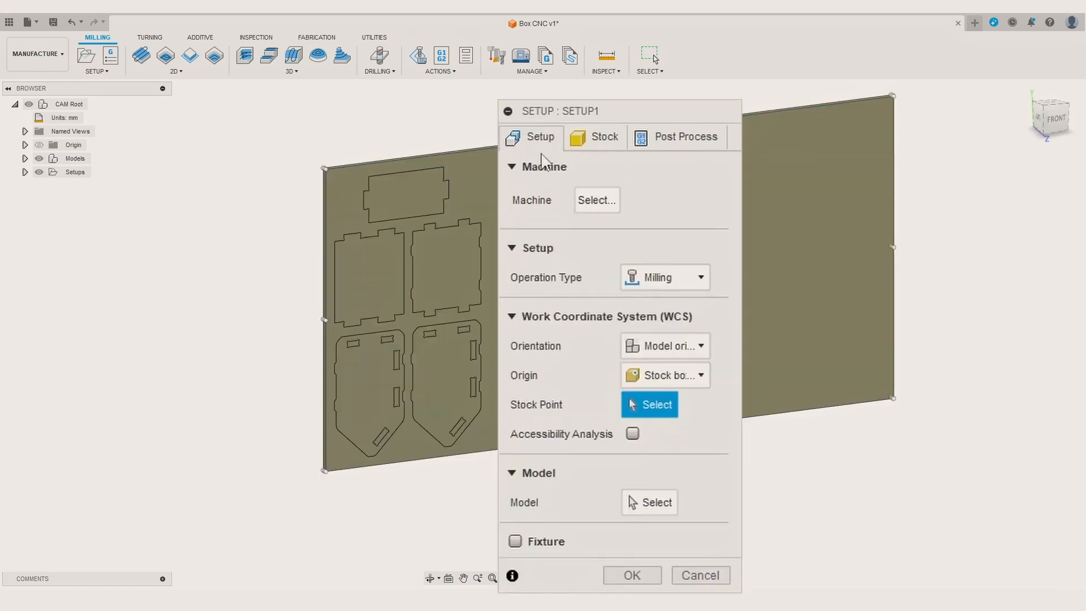
click(665, 376)
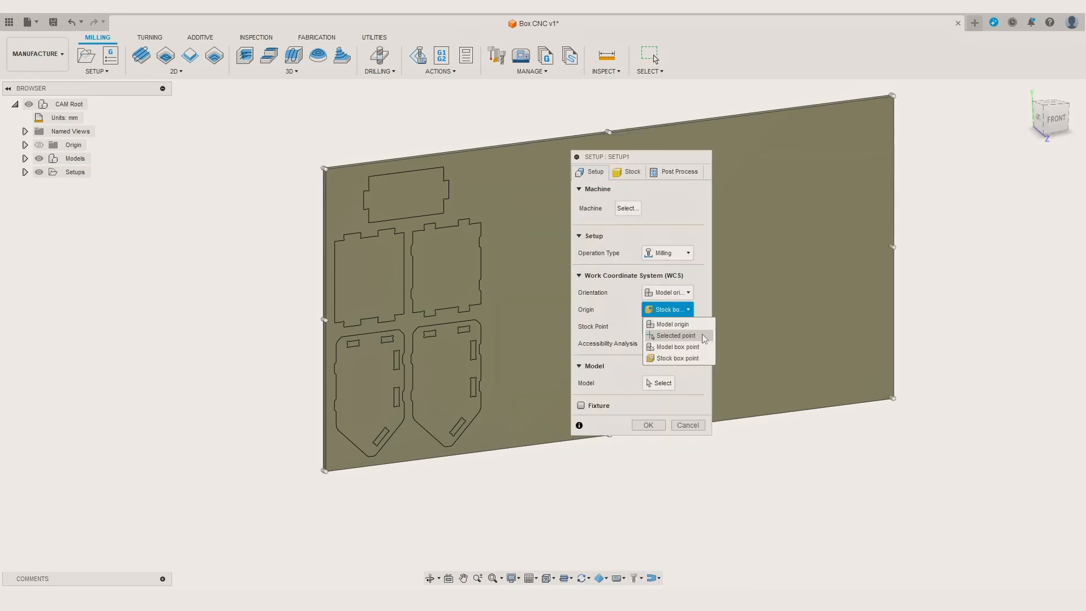
click(700, 337)
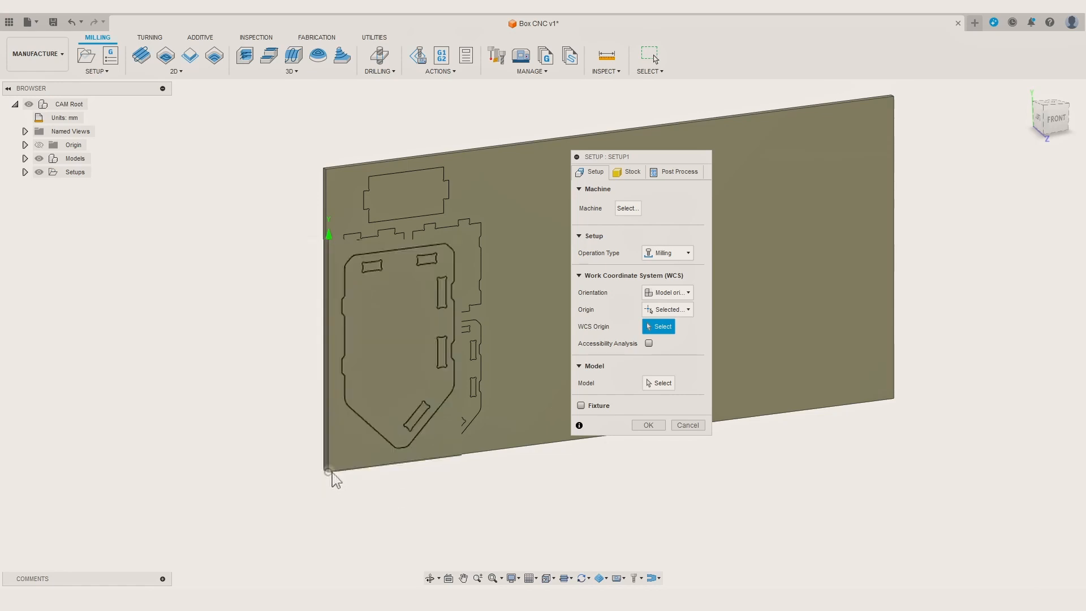
click(332, 472)
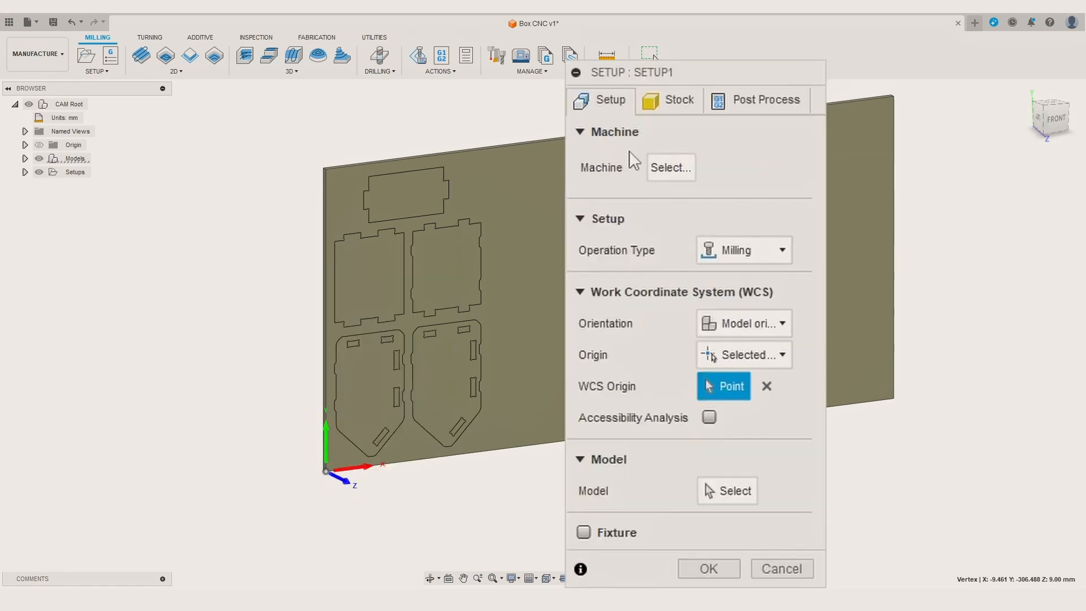
click(628, 208)
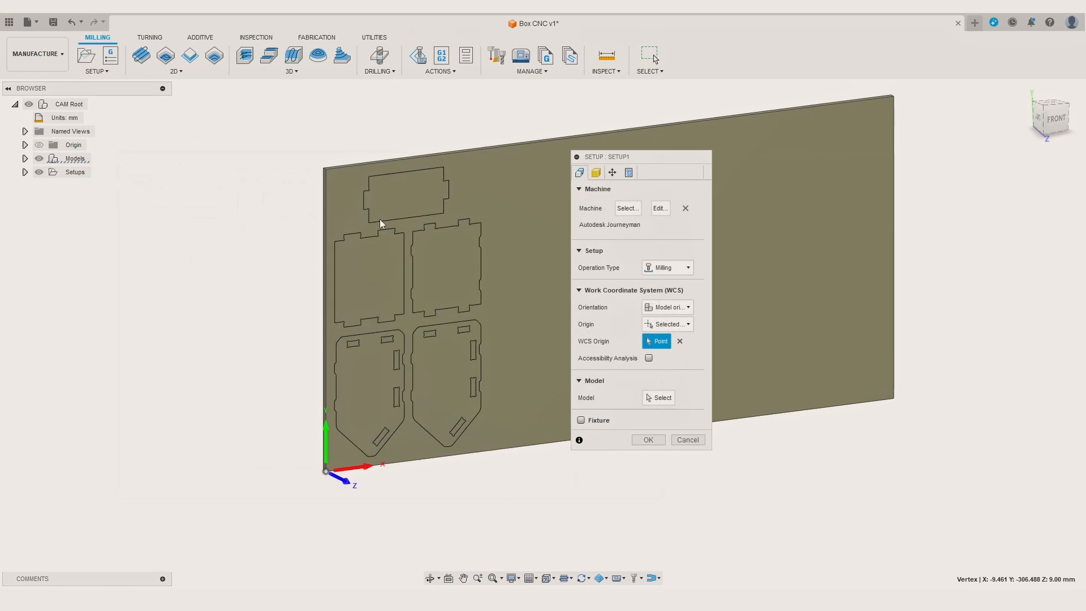
click(649, 439)
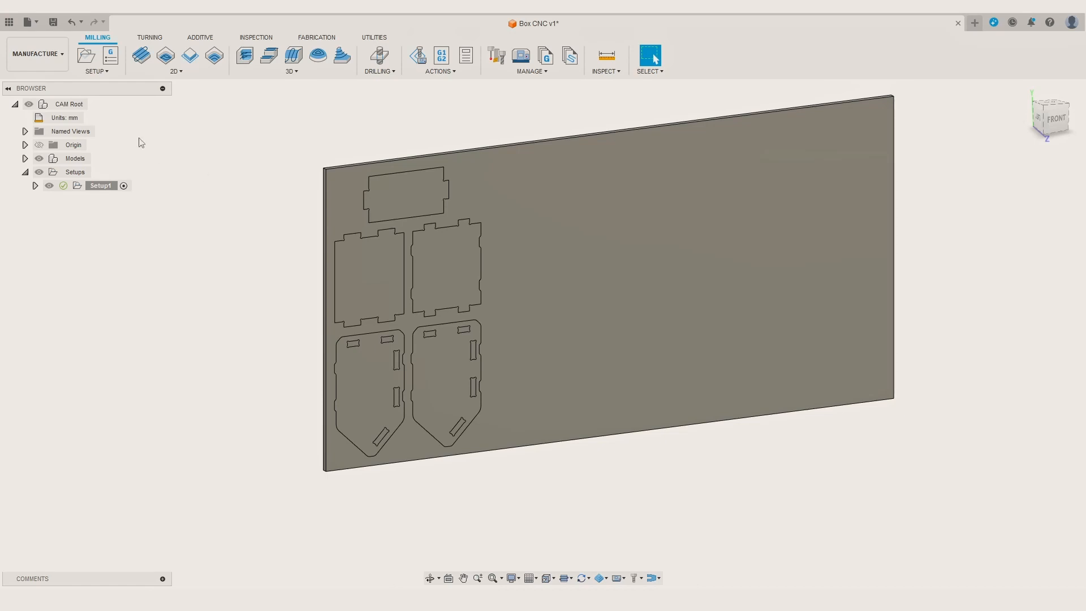
Hide the Stock component under the Box CNC v1 model so only the five panels are shown
click(25, 158)
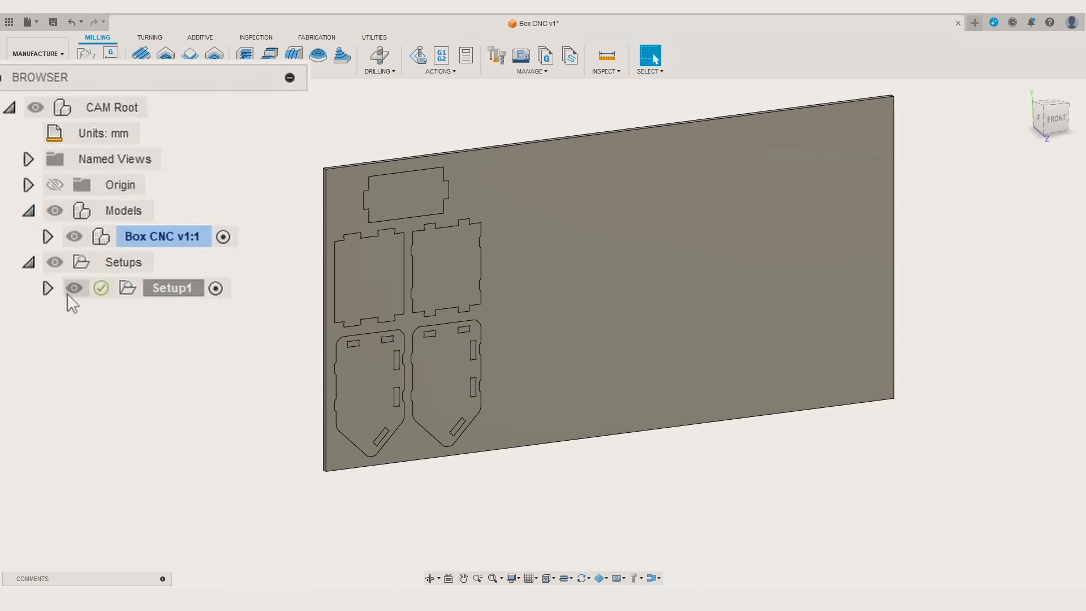
click(48, 237)
click(95, 472)
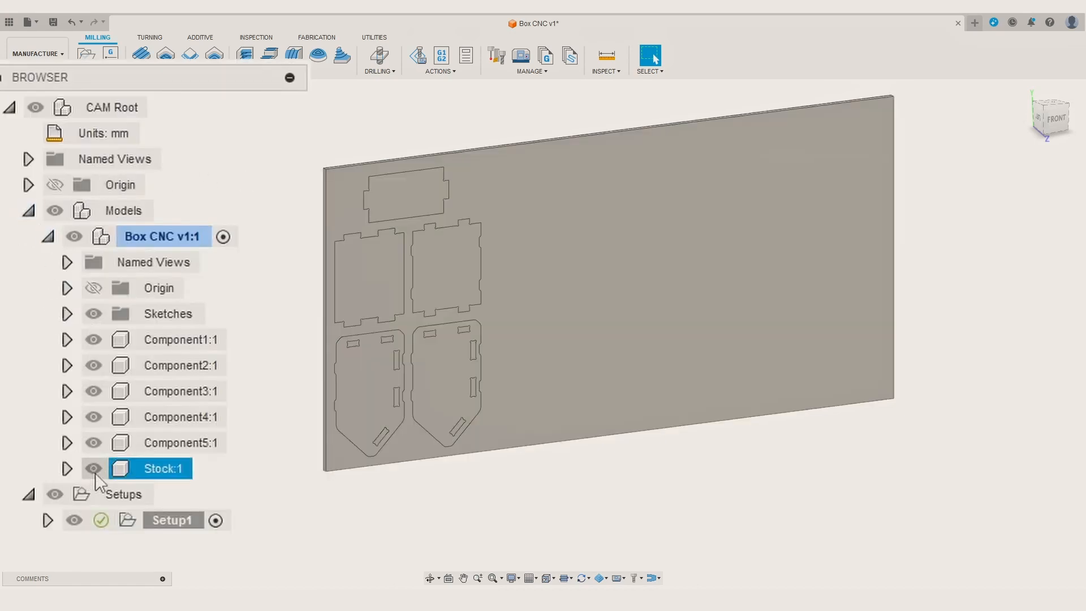
click(94, 470)
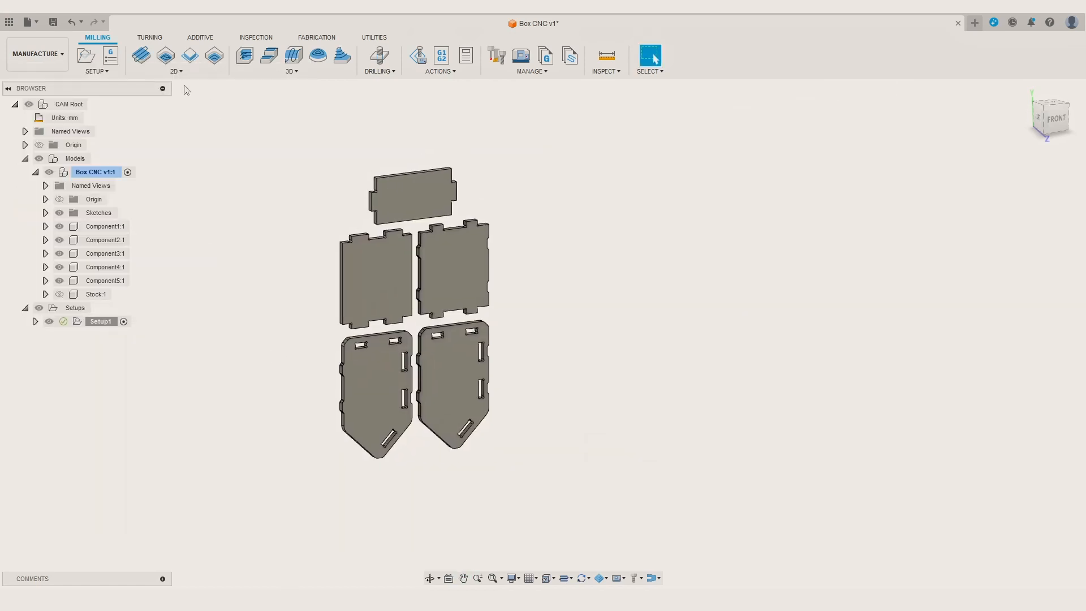
click(178, 75)
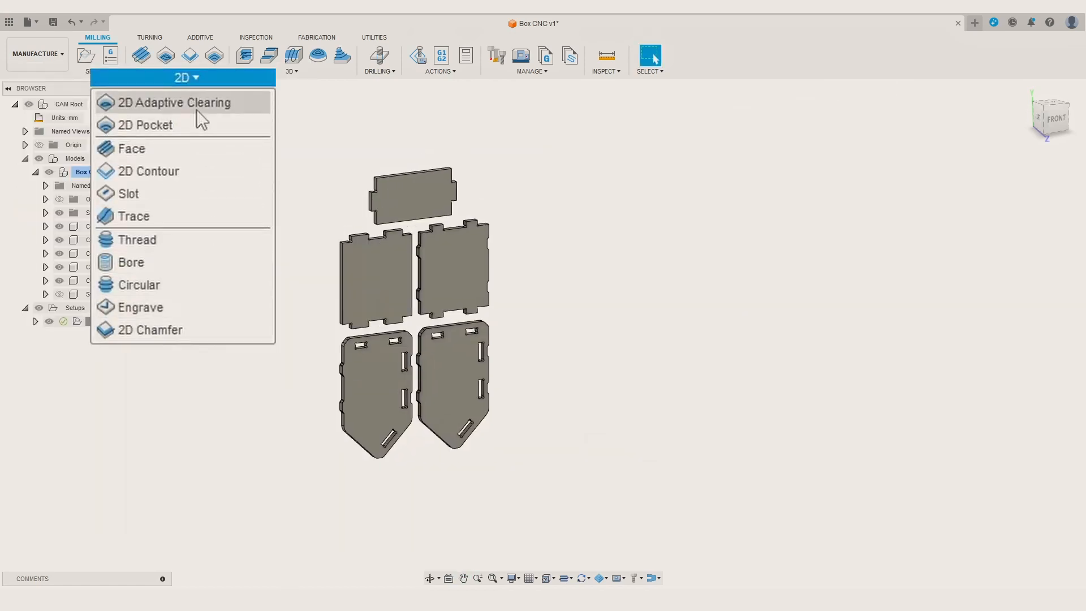
click(290, 72)
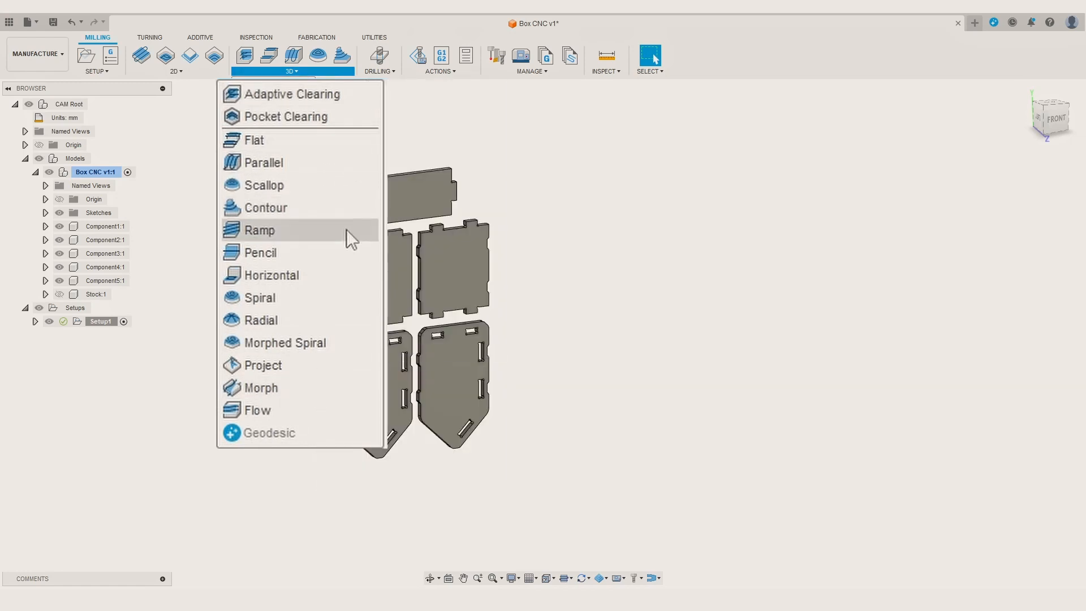
click(270, 76)
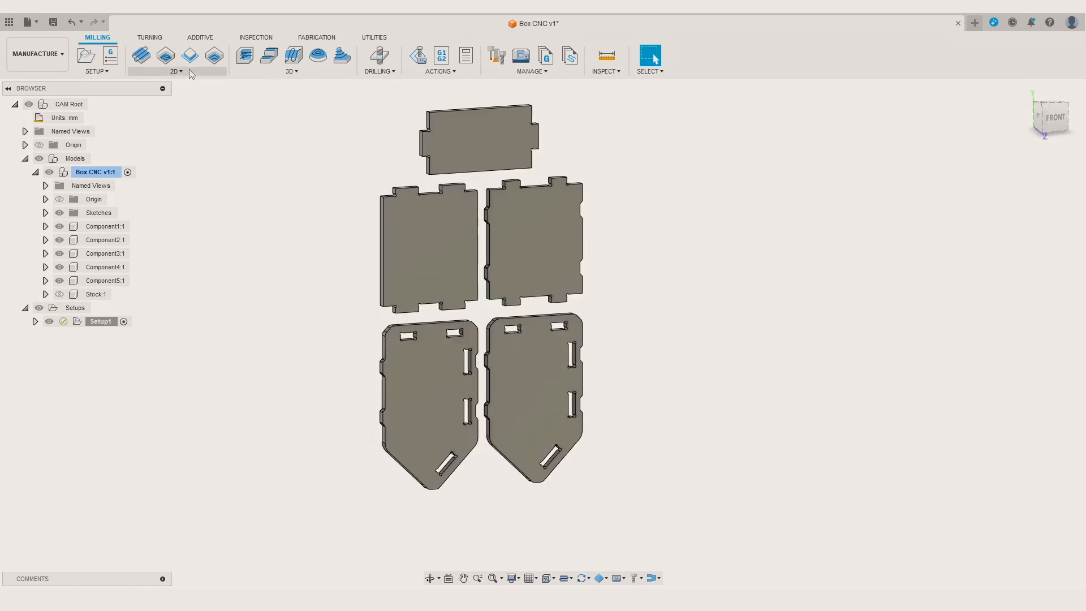
Start a 2D Contour operation and open the local tool library to choose its tool
click(190, 55)
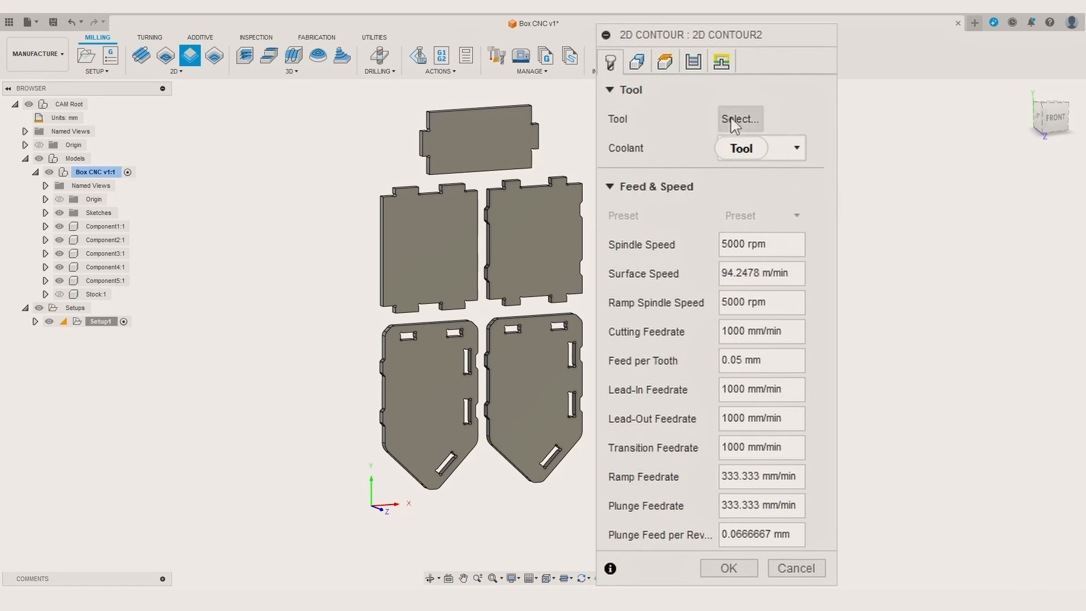
click(751, 122)
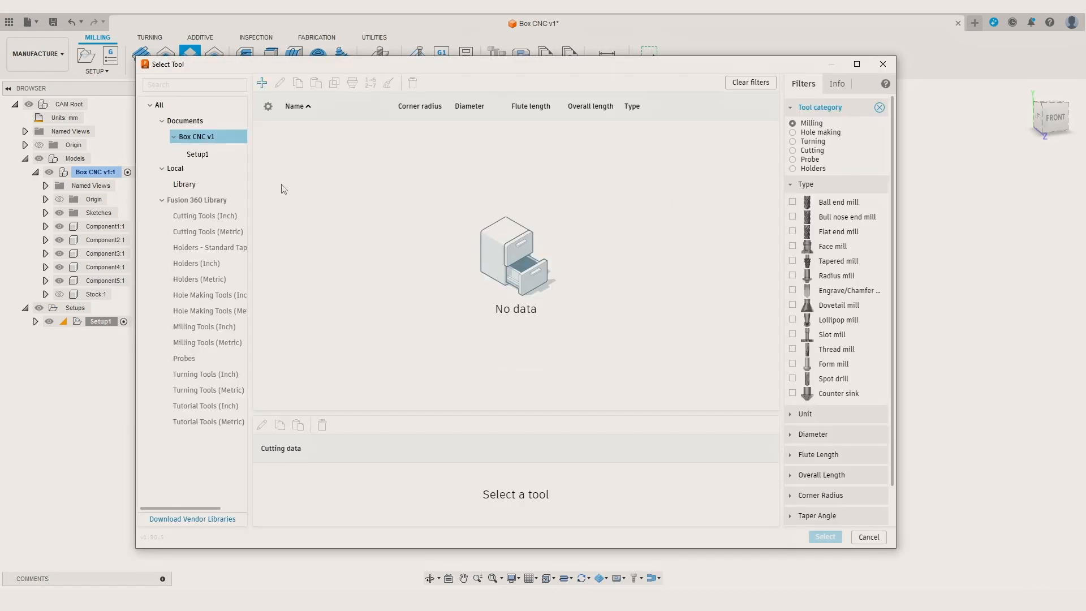
click(240, 183)
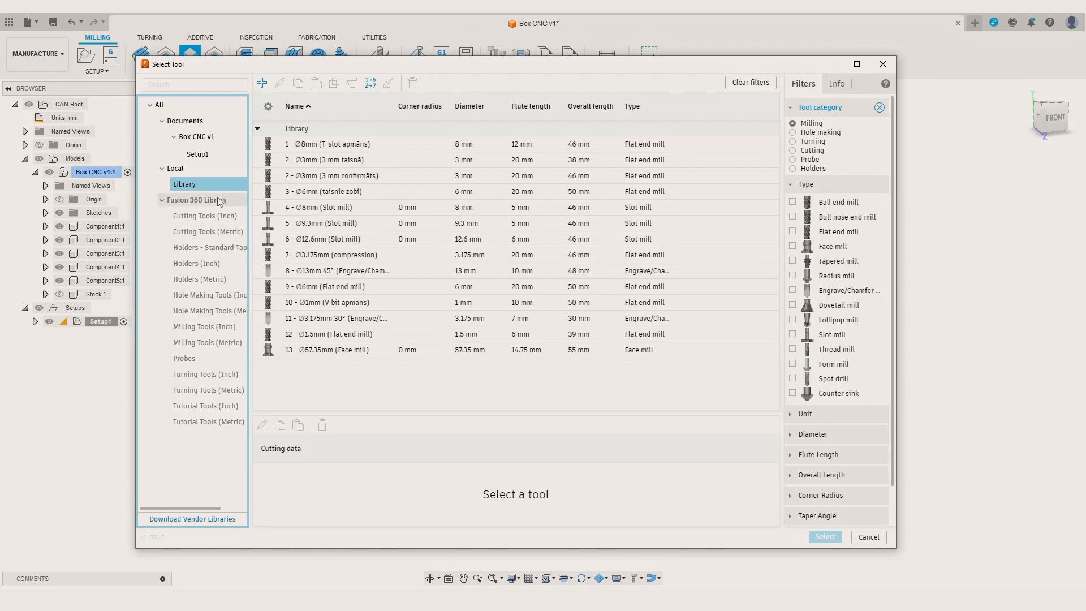
click(262, 83)
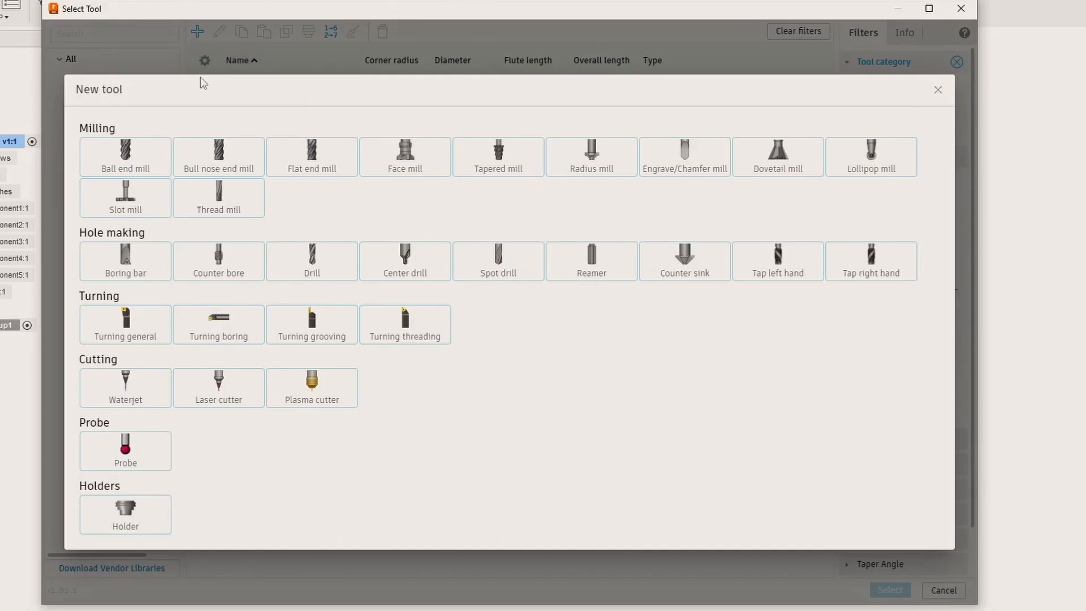
click(219, 157)
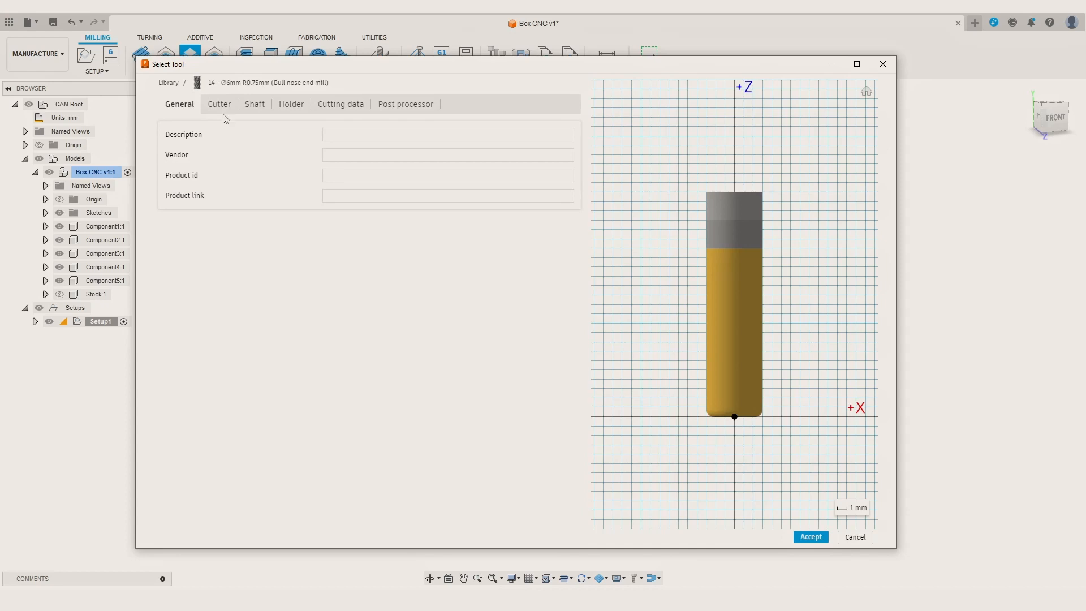
click(221, 108)
click(255, 109)
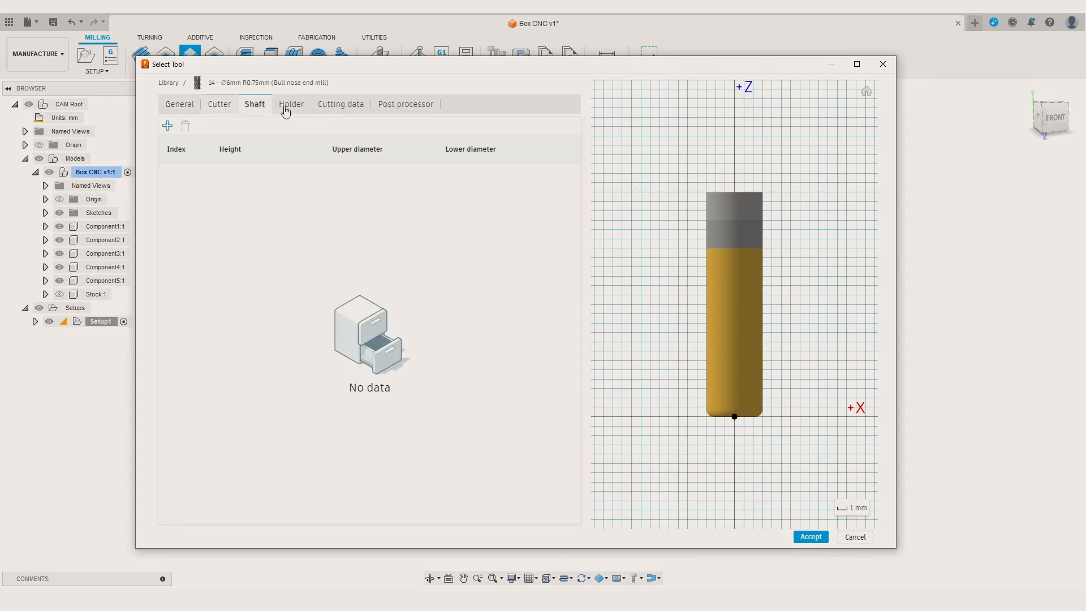
click(290, 109)
click(335, 110)
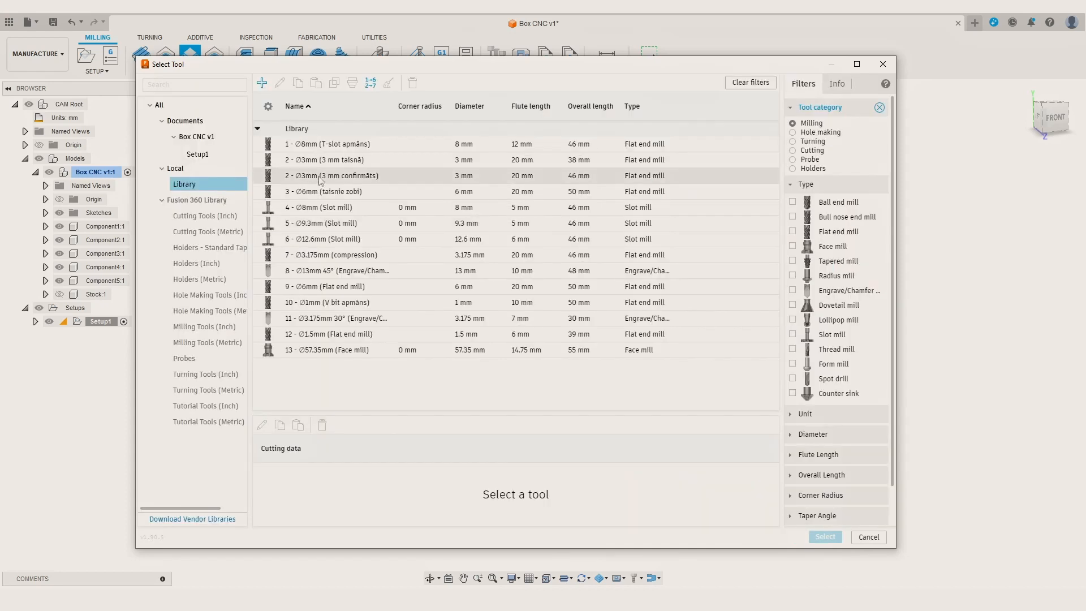
Use tool #2, the 3 mm flat end mill, for the contour operation and set its coolant to Disabled
double_click(316, 164)
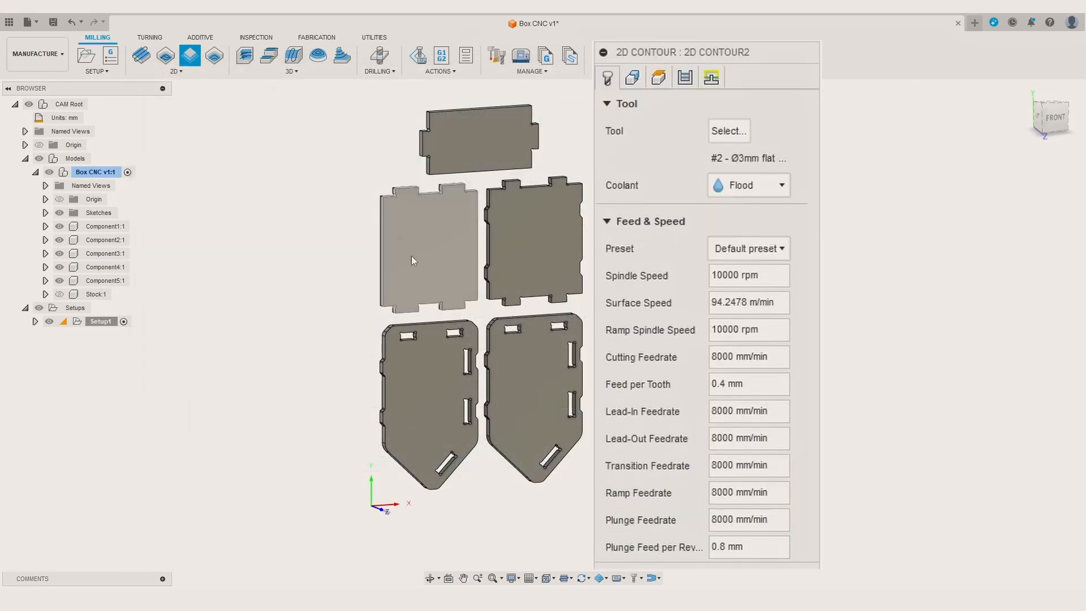
click(736, 185)
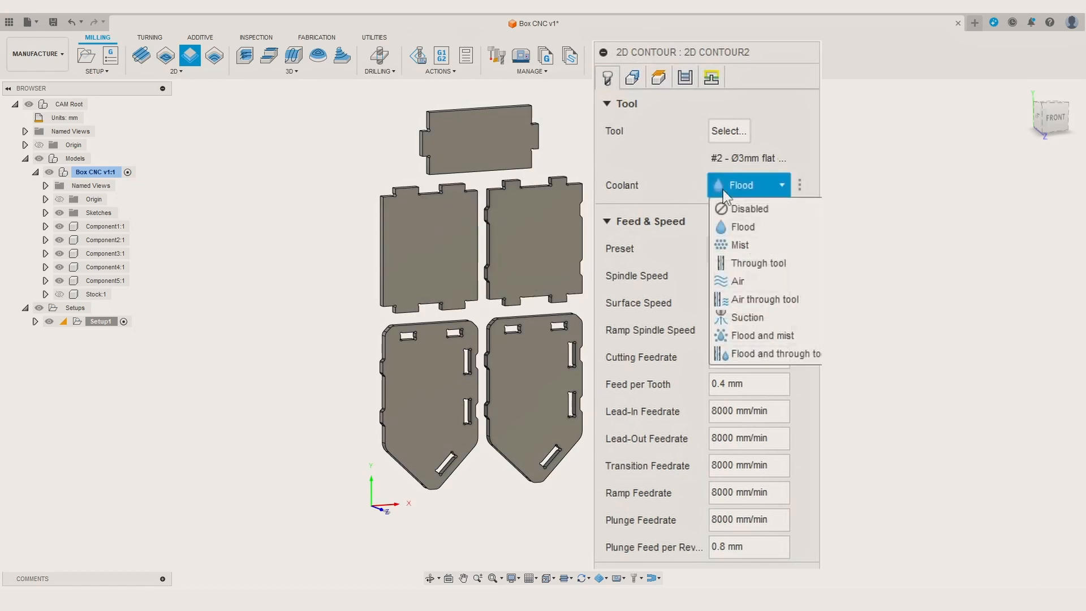
click(741, 224)
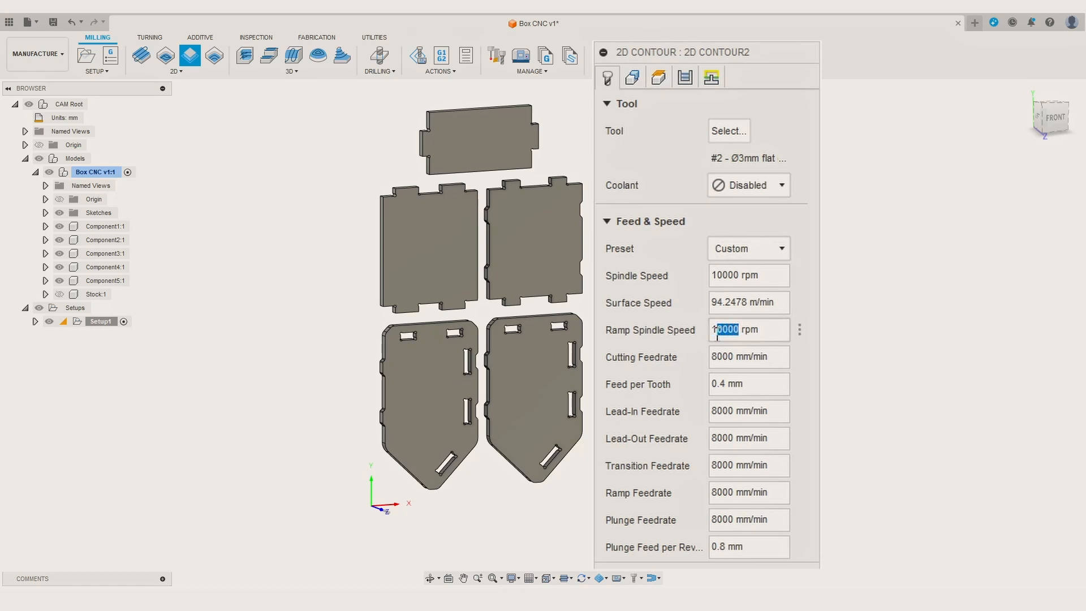
Set the ramp spindle speed to 15000 rpm and the ramp feedrate to 4000 mm/min, and change the plunge feedrate
text(15000)
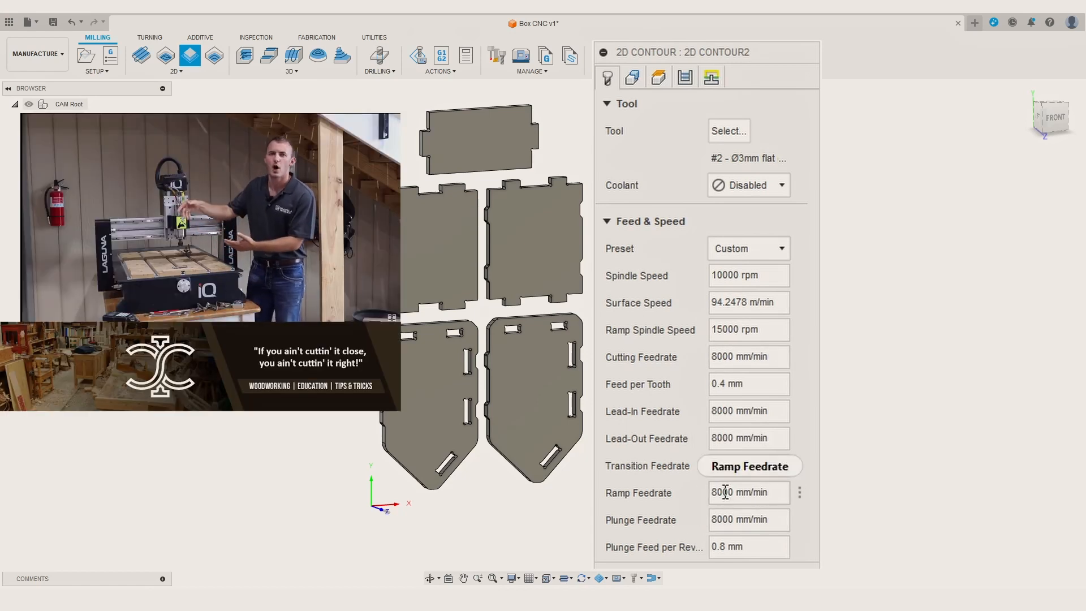
drag(718, 494, 697, 494)
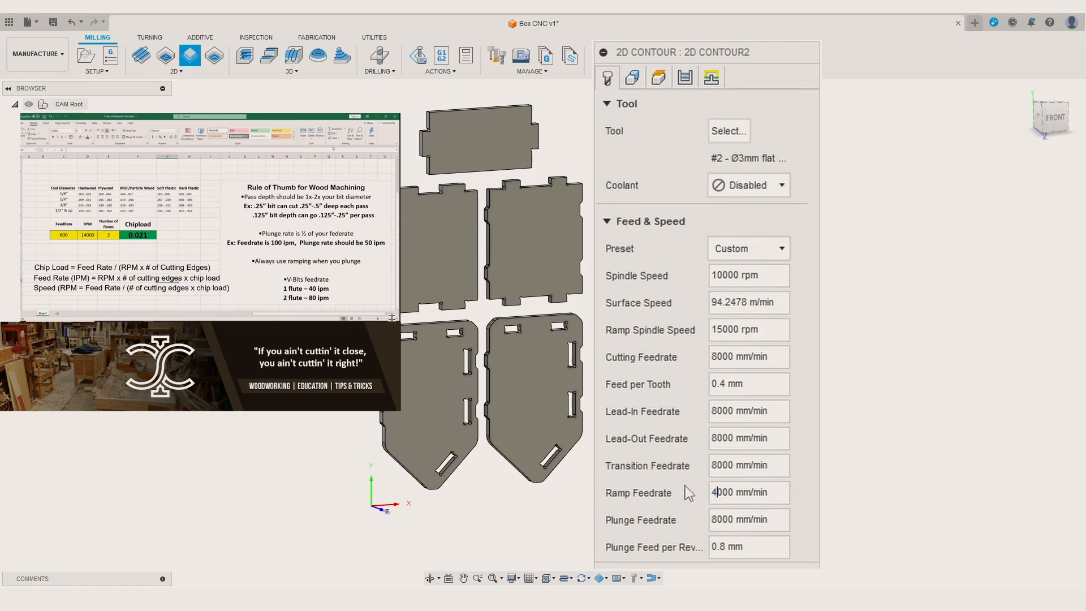
drag(717, 521, 705, 523)
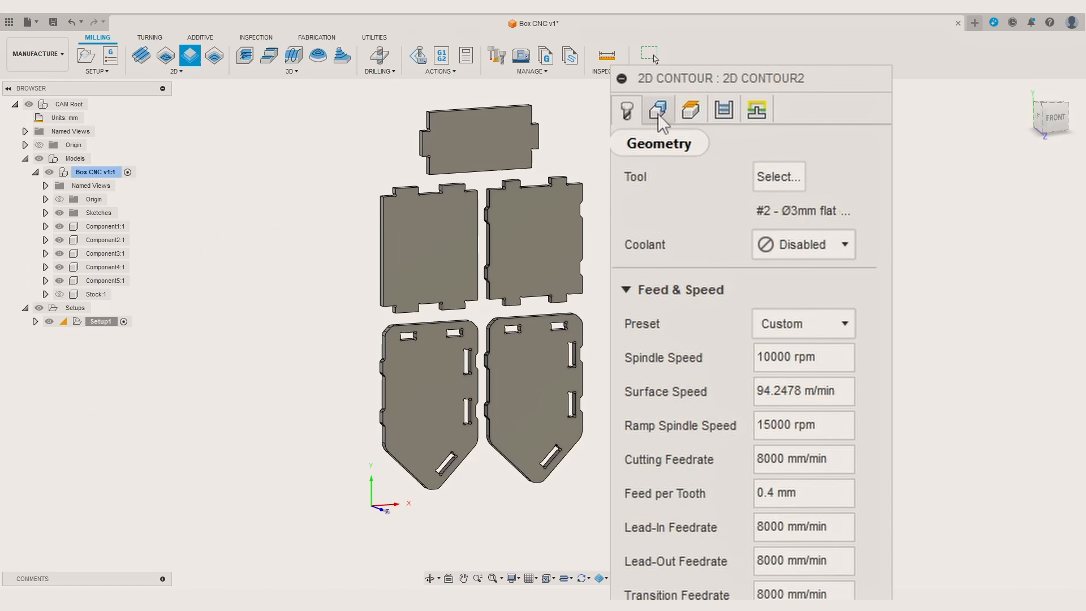
Add the outlines of the five slots in the lower-left pointed panel as closed contour chains for the operation
click(658, 111)
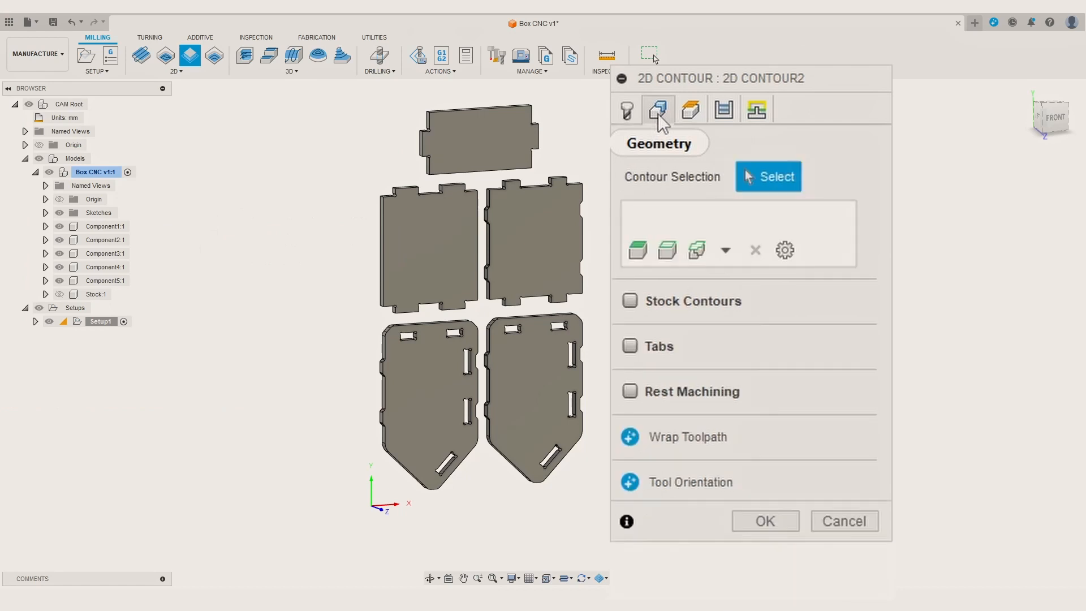
scroll(405, 337, up, 5)
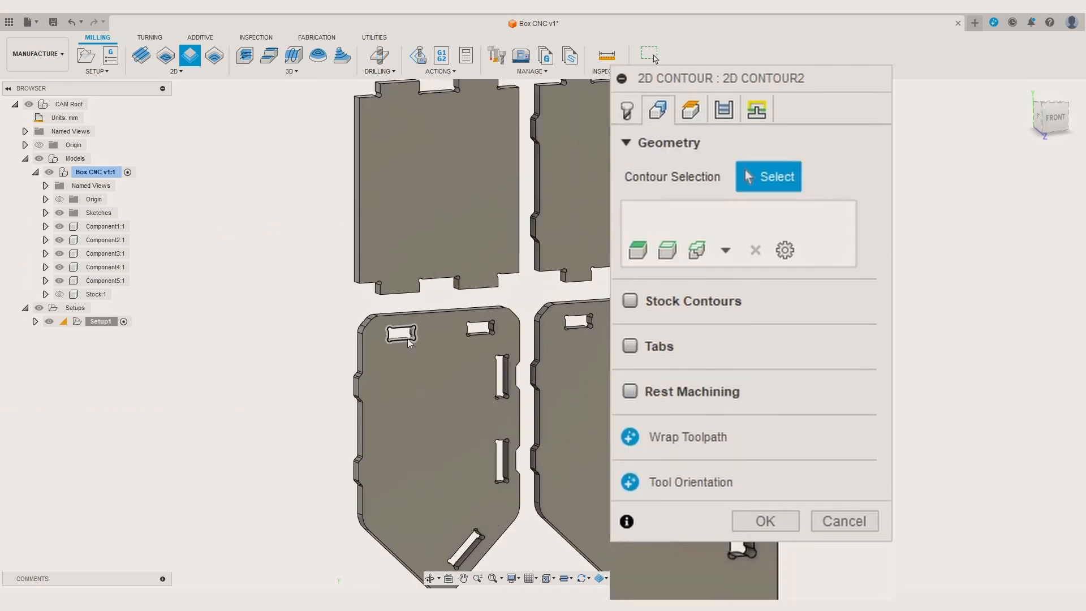
click(405, 339)
scroll(546, 339, up, 3)
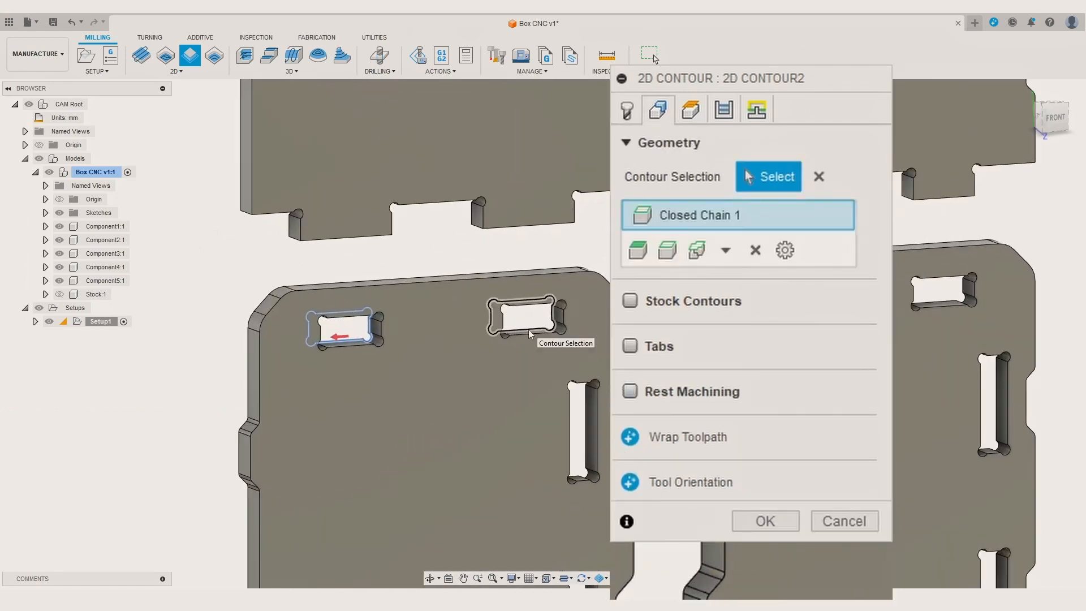
click(529, 320)
click(590, 424)
scroll(590, 423, down, 5)
scroll(531, 345, up, 5)
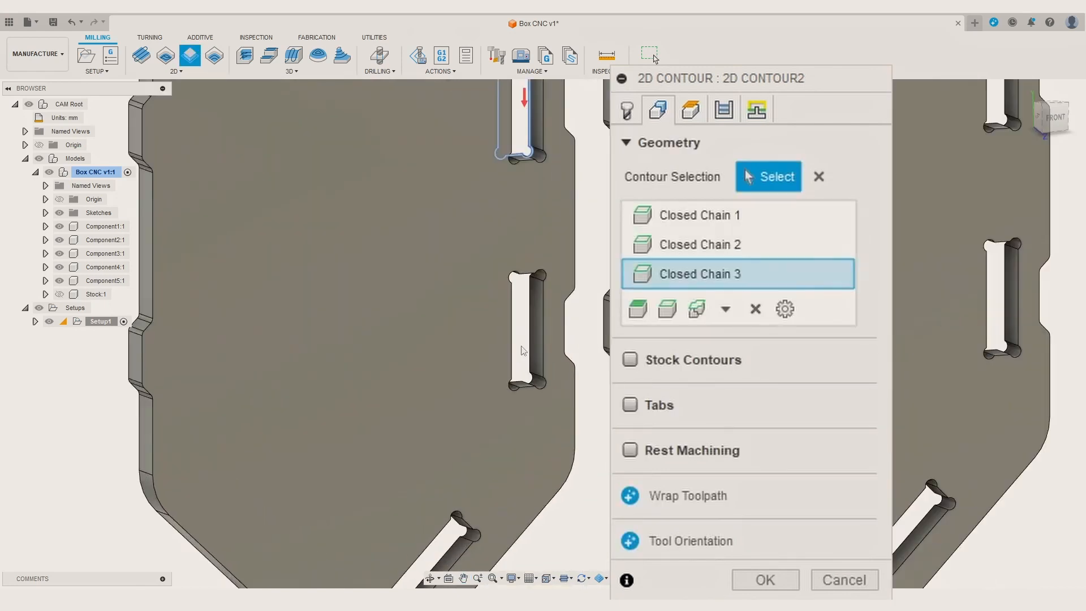
click(531, 345)
scroll(507, 451, down, 4)
scroll(515, 378, up, 4)
middle_drag(507, 446, 338, 370)
click(513, 382)
Add the outlines of the five slots in the lower-right pointed panel to the contour selection
scroll(499, 348, down, 3)
middle_drag(527, 395, 375, 398)
scroll(482, 411, up, 3)
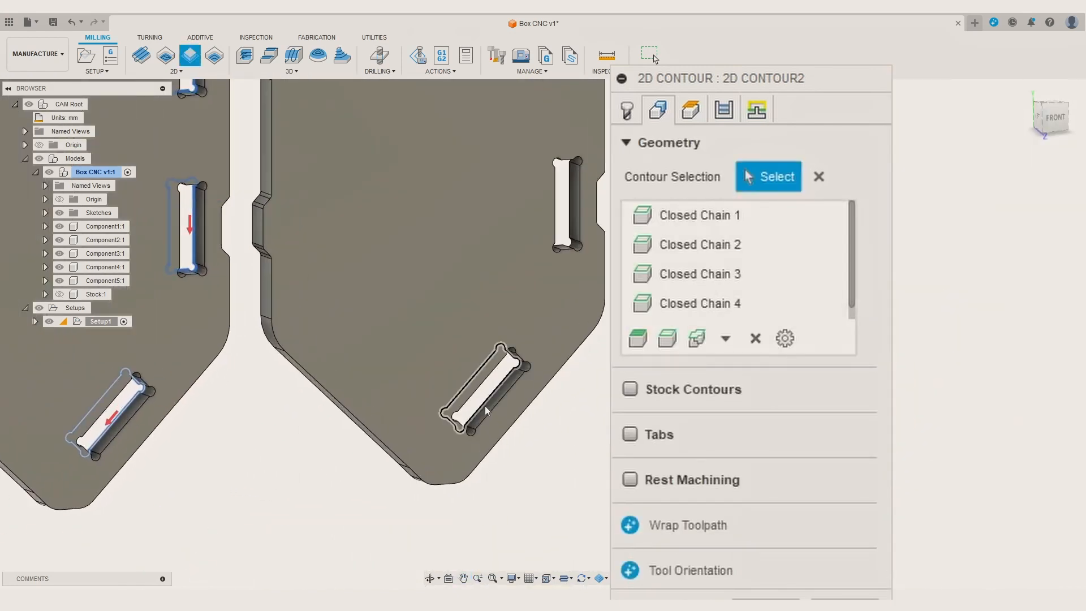
click(485, 404)
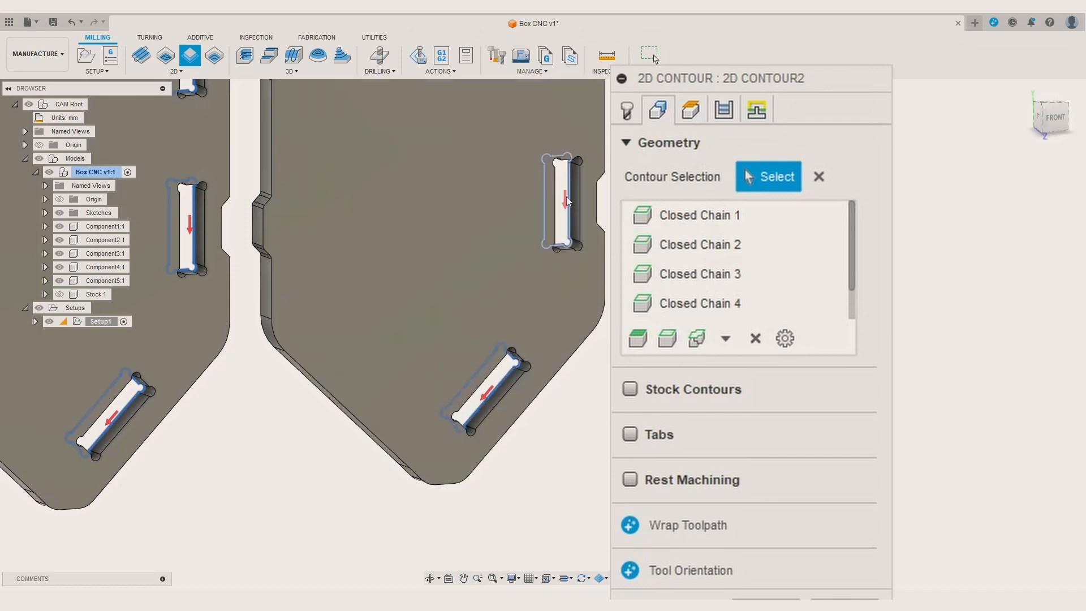
scroll(566, 226, down, 3)
scroll(532, 288, up, 3)
click(531, 287)
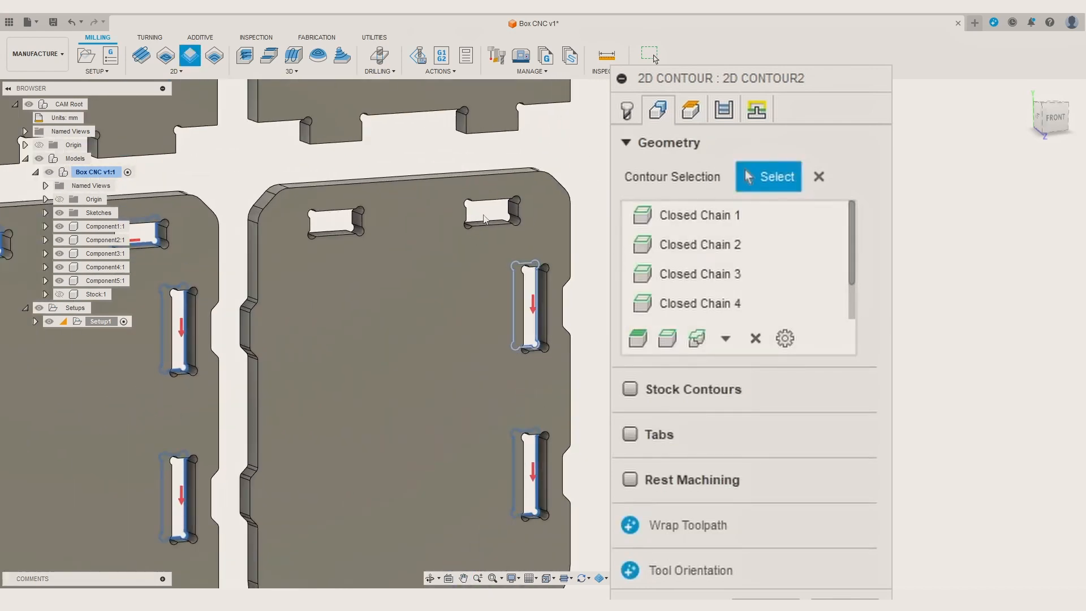
click(486, 221)
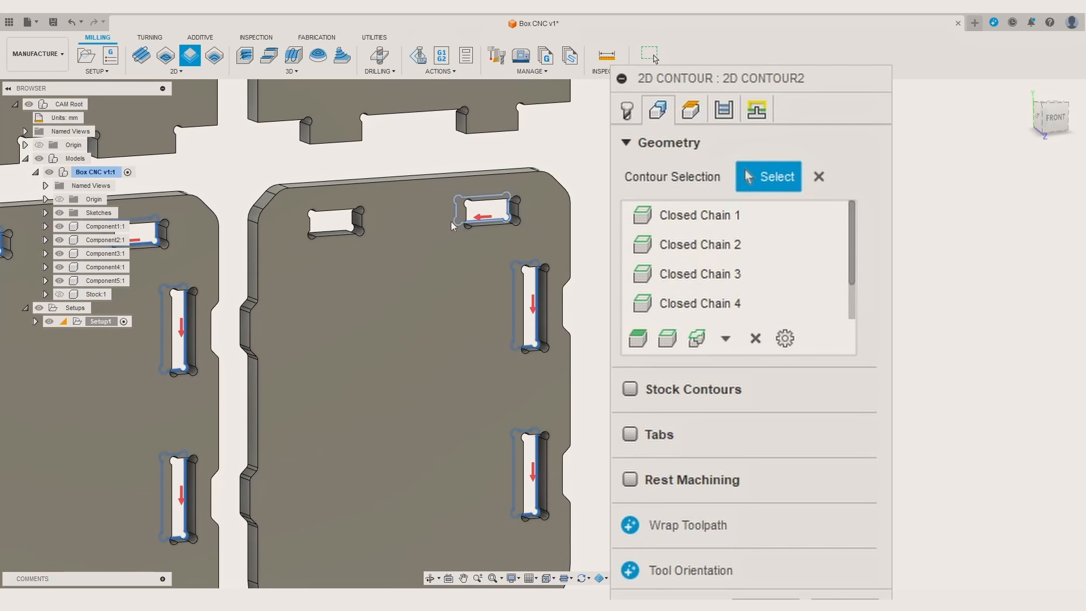
click(340, 235)
scroll(356, 249, down, 5)
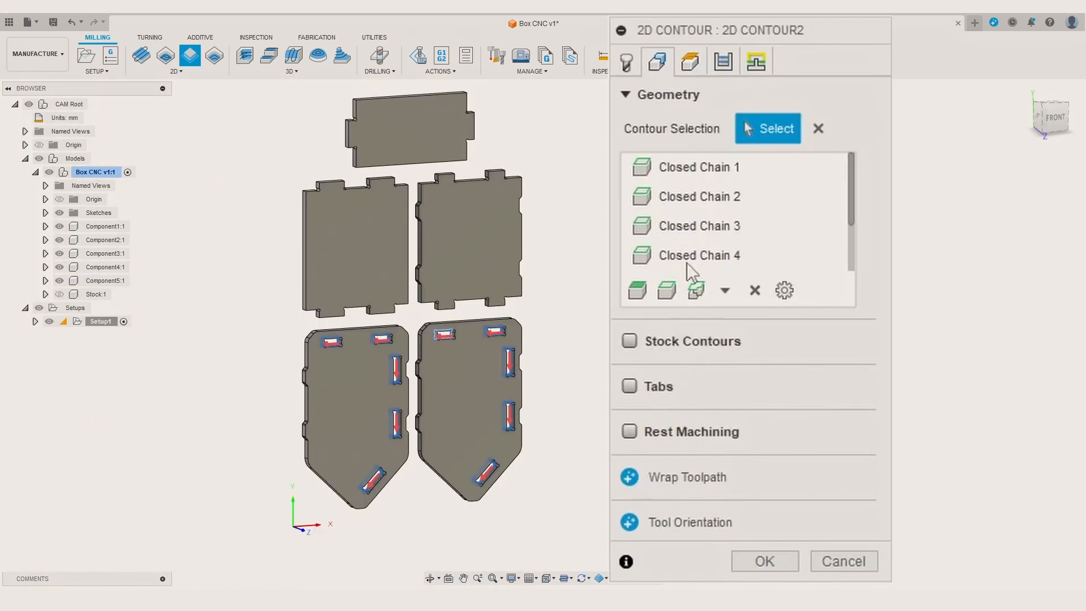
Measure the contour operation's clearance height from the stock top with an offset of 15 mm
click(683, 70)
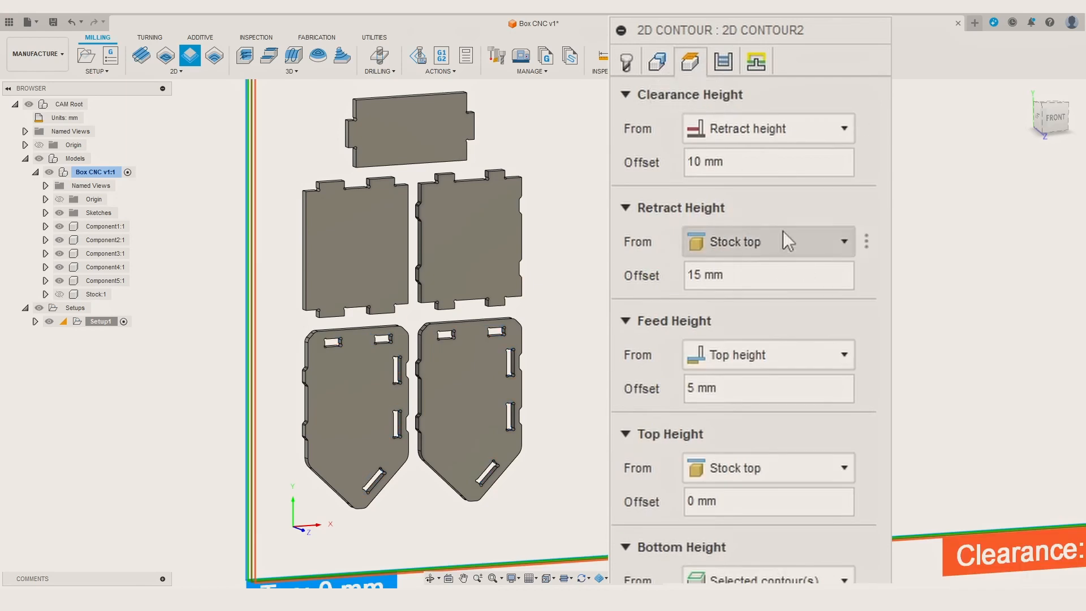
click(762, 129)
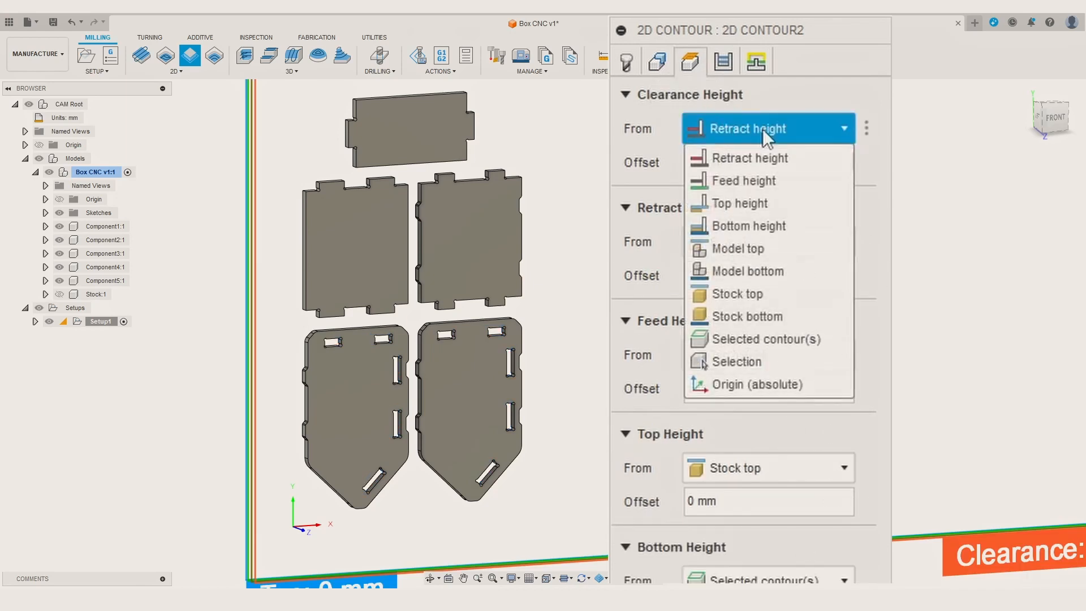
click(757, 294)
double_click(700, 161)
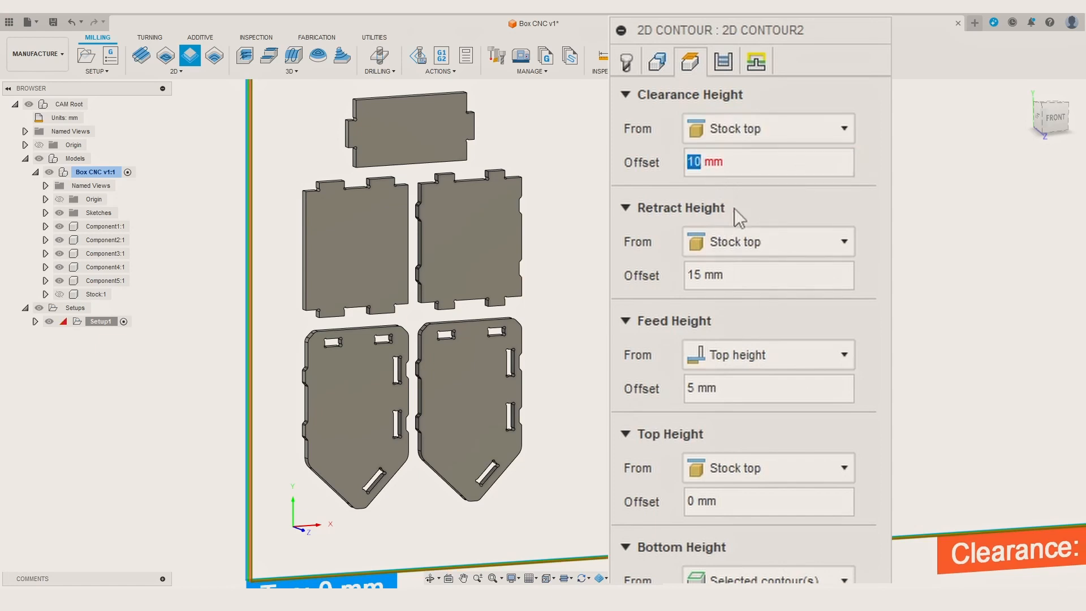
text(15)
key(Return)
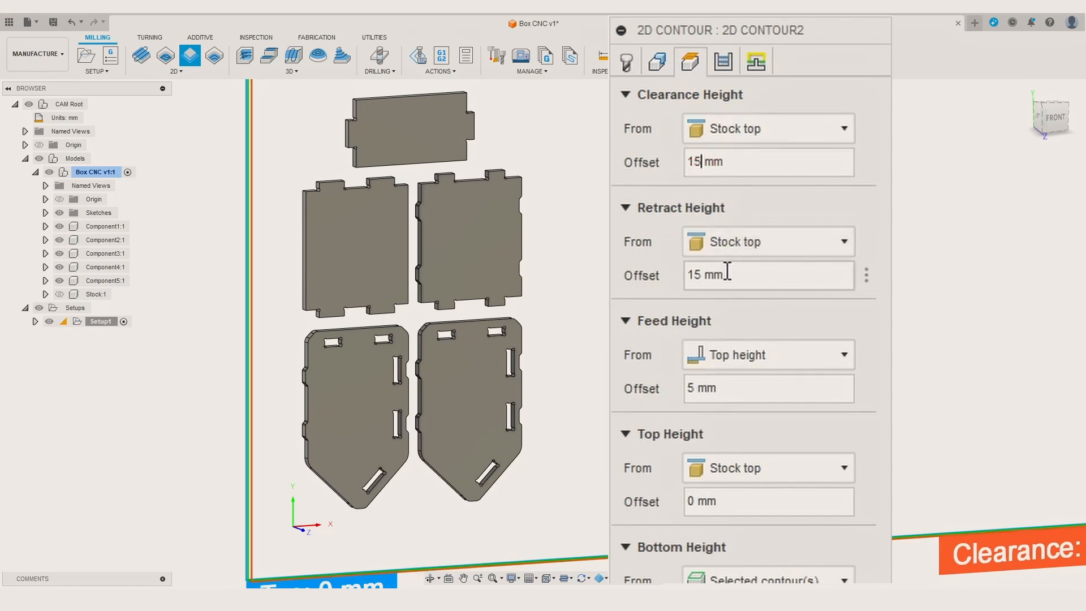
Reference the feed height to the stock top and the bottom height to the stock bottom
click(736, 244)
click(736, 243)
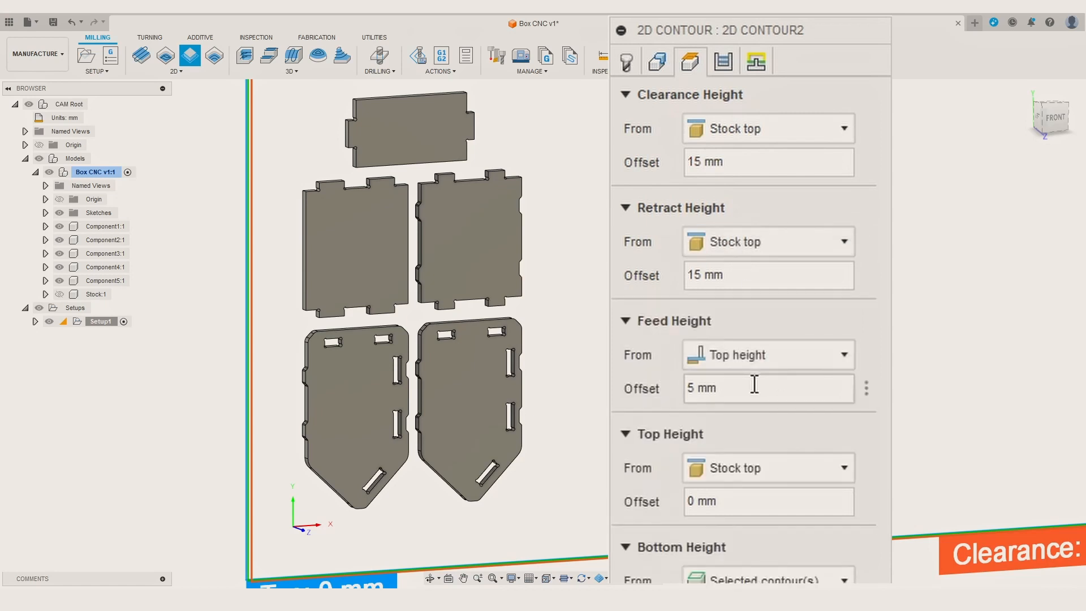
click(748, 363)
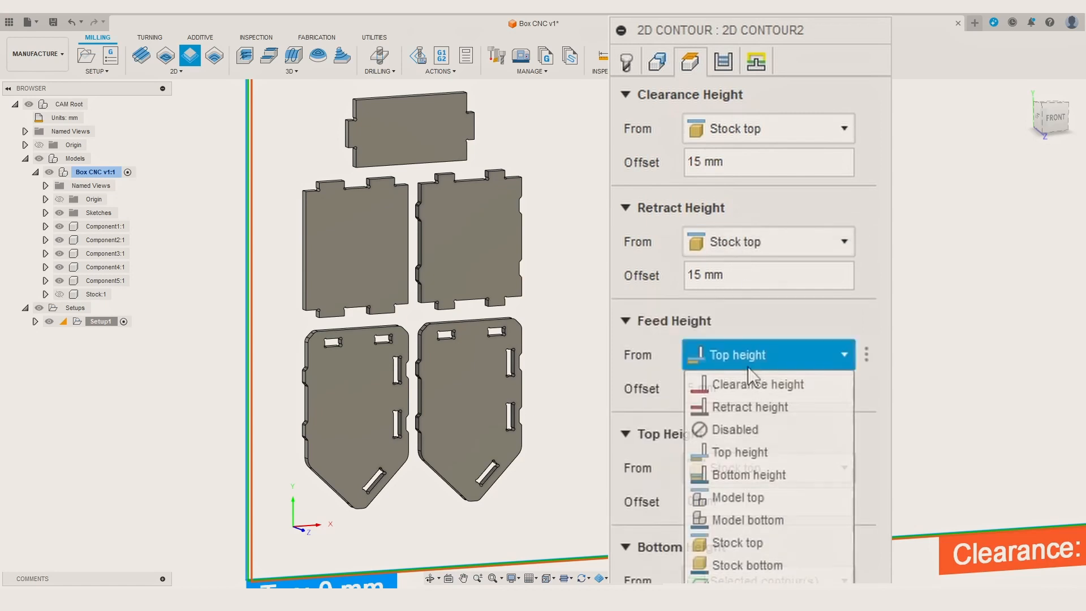
click(747, 547)
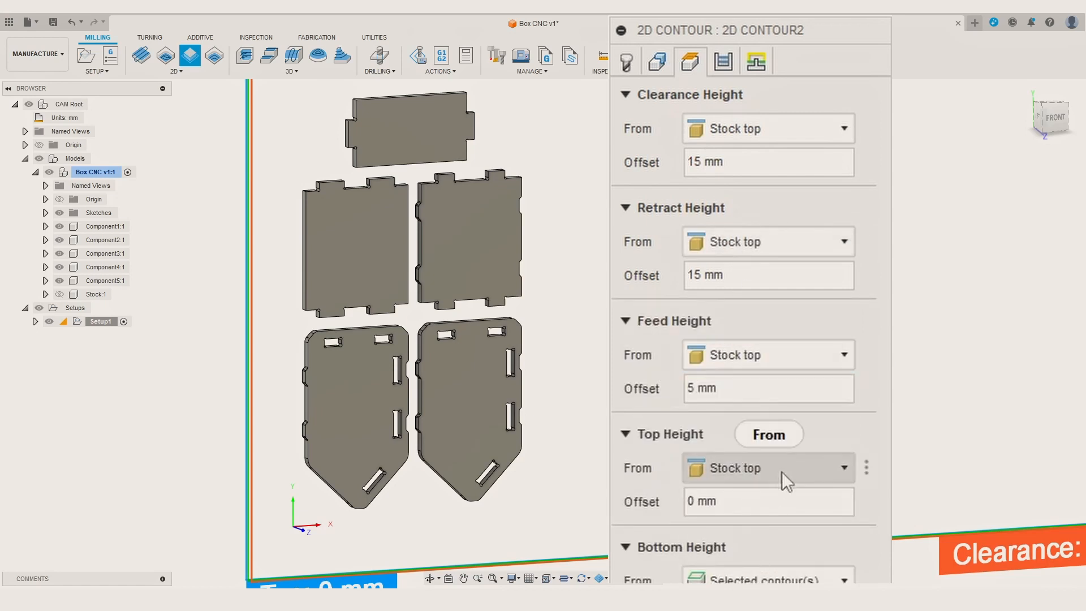
click(780, 577)
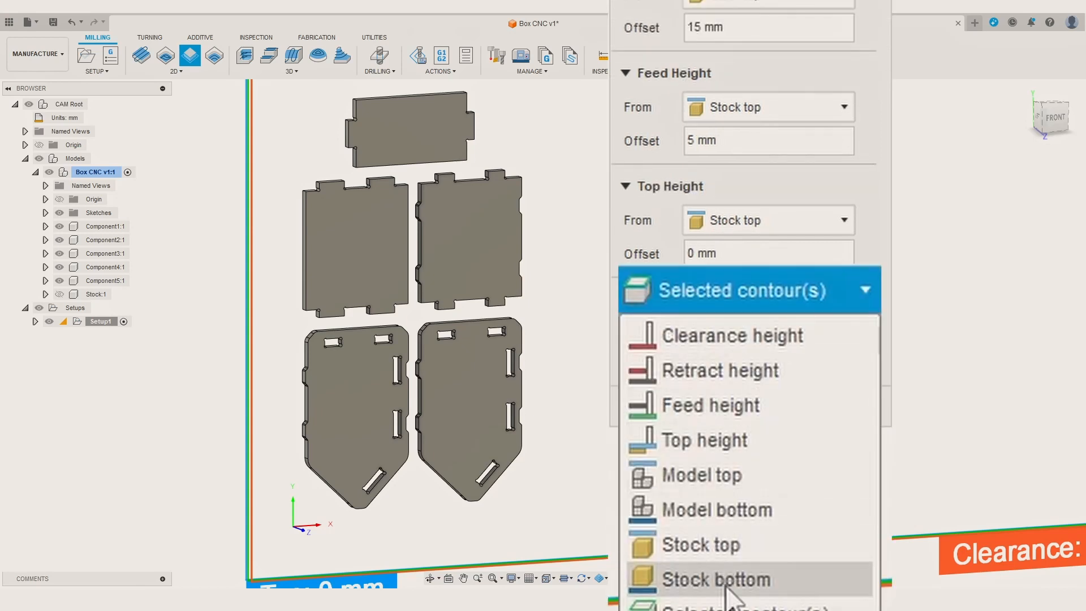
click(726, 586)
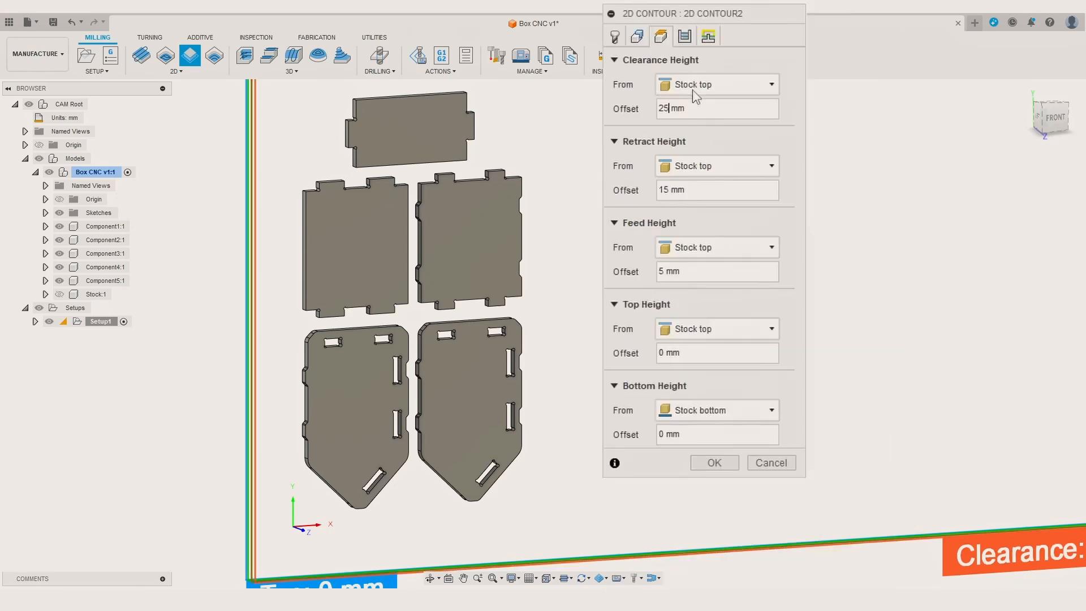
Choose Right sideways compensation for the contour passes so the slots are cut by conventional milling
click(686, 35)
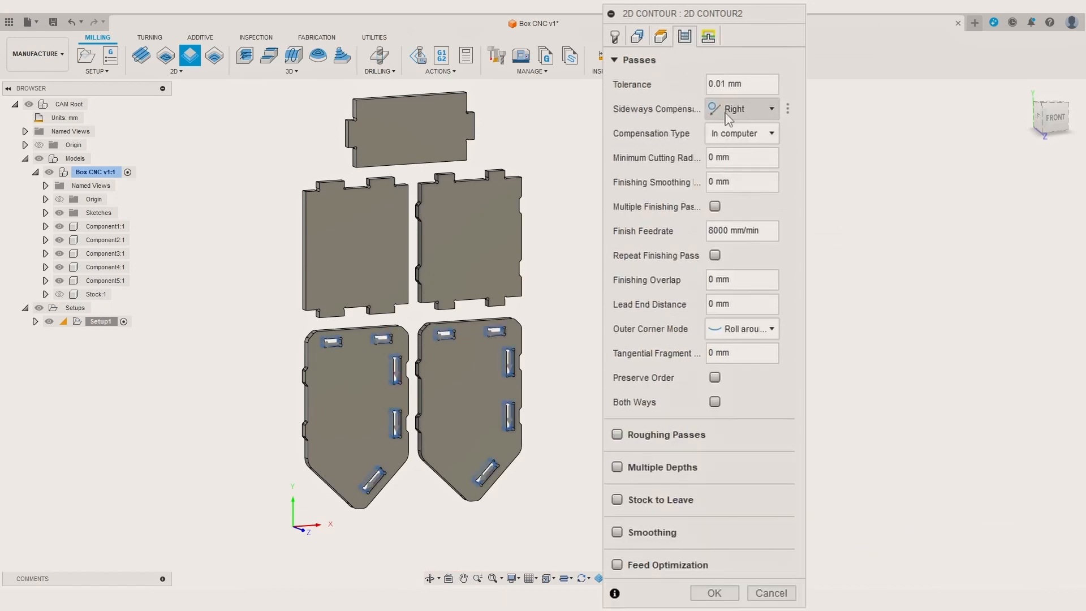
mouse_move(758, 120)
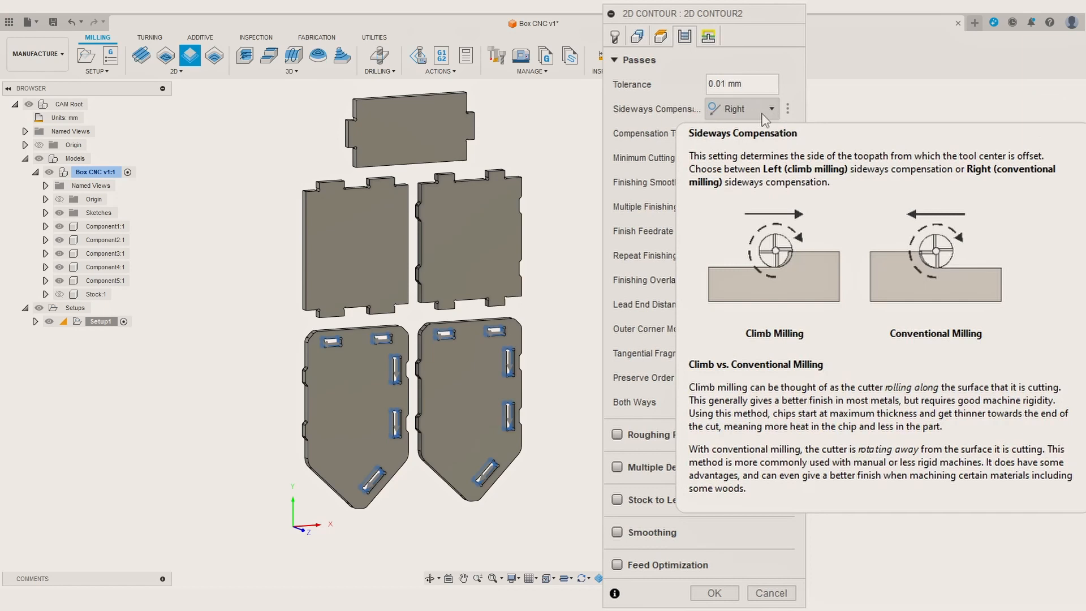
click(765, 113)
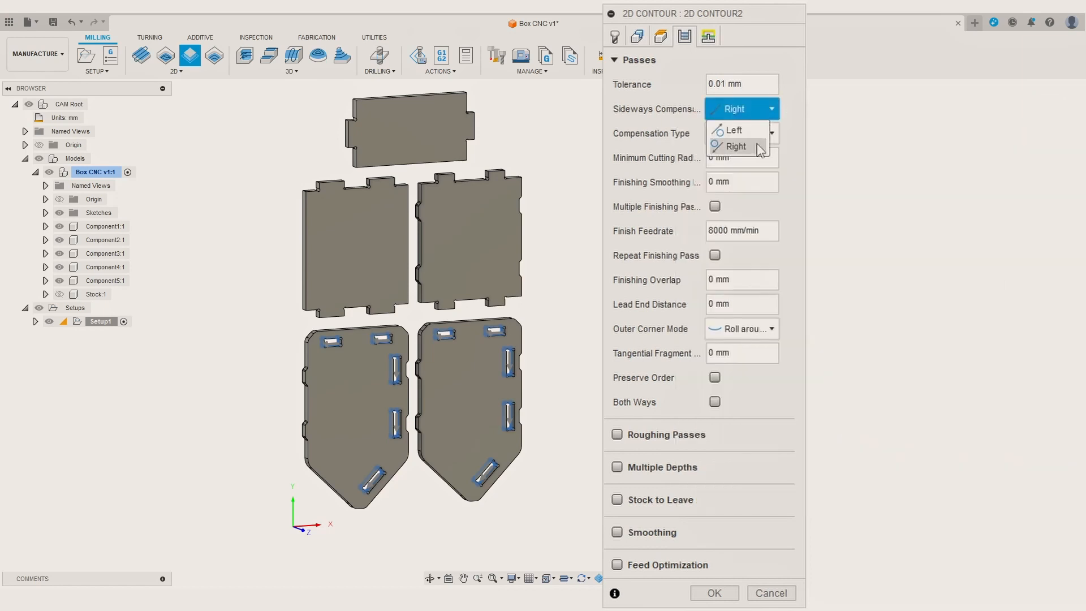
click(753, 146)
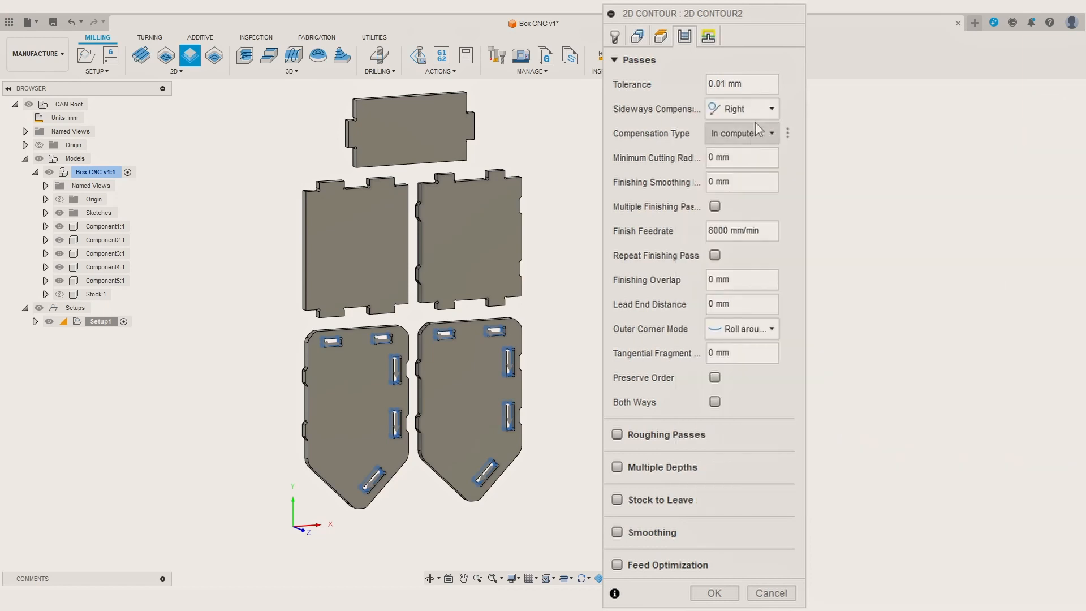
mouse_move(763, 112)
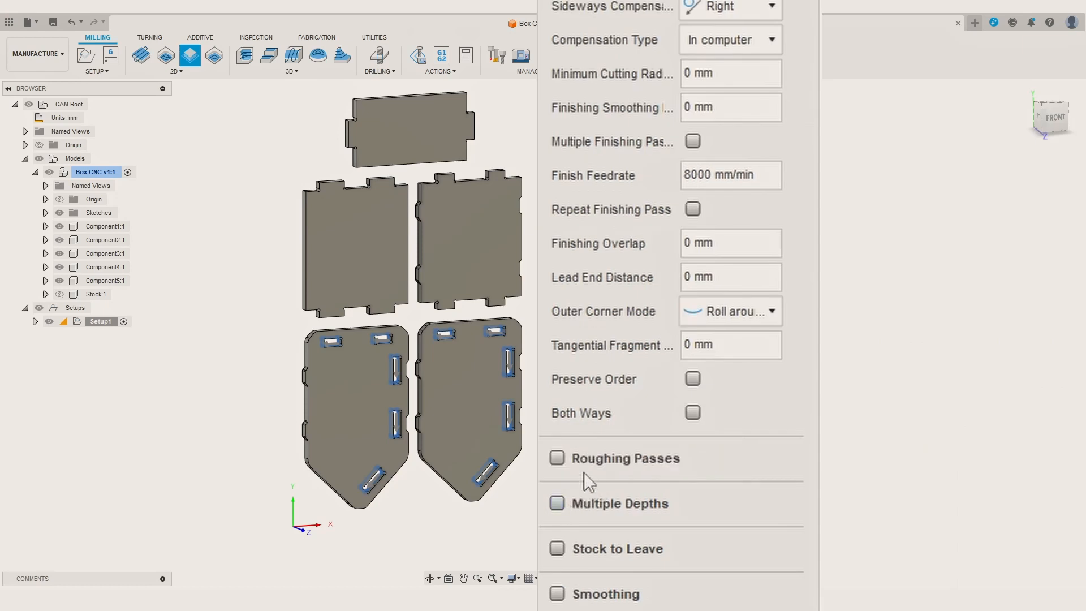
Enable Multiple Depths with a maximum roughing stepdown of 4,65 mm and use even stepdowns
mouse_move(609, 469)
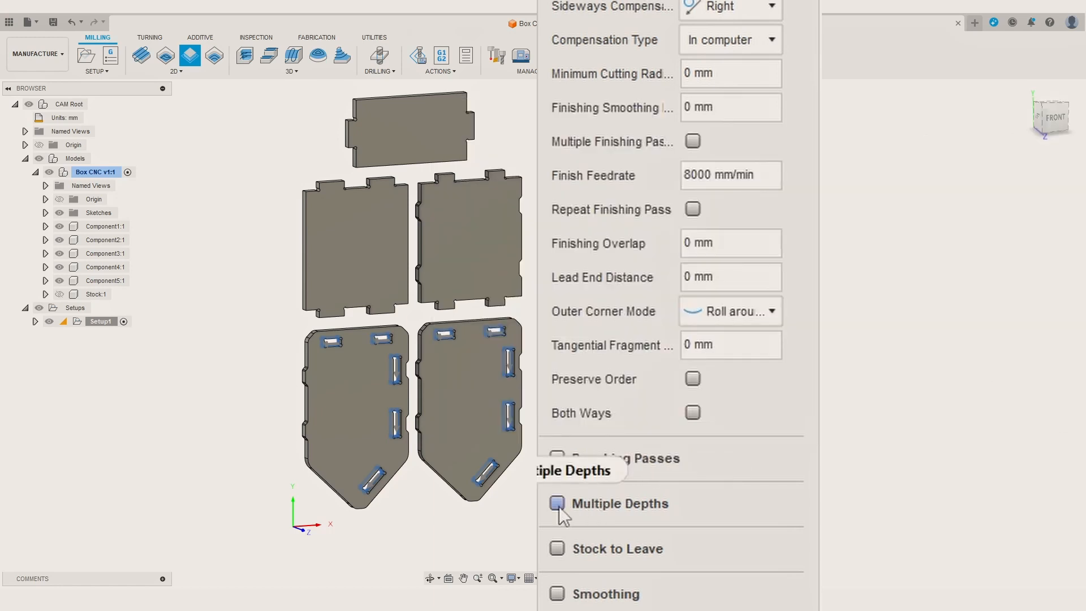
click(630, 464)
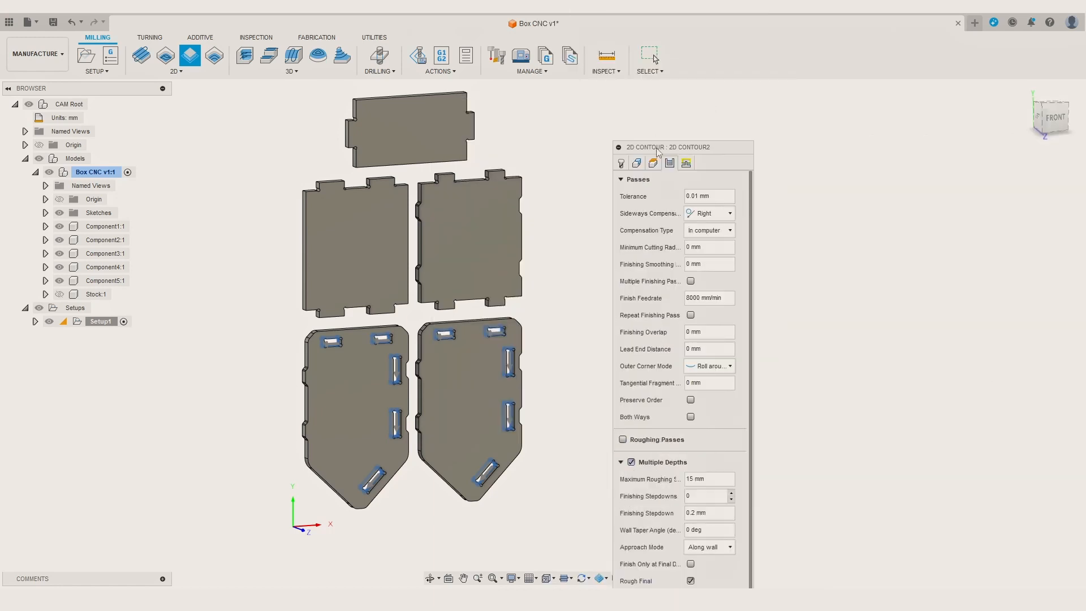
drag(661, 148, 597, 5)
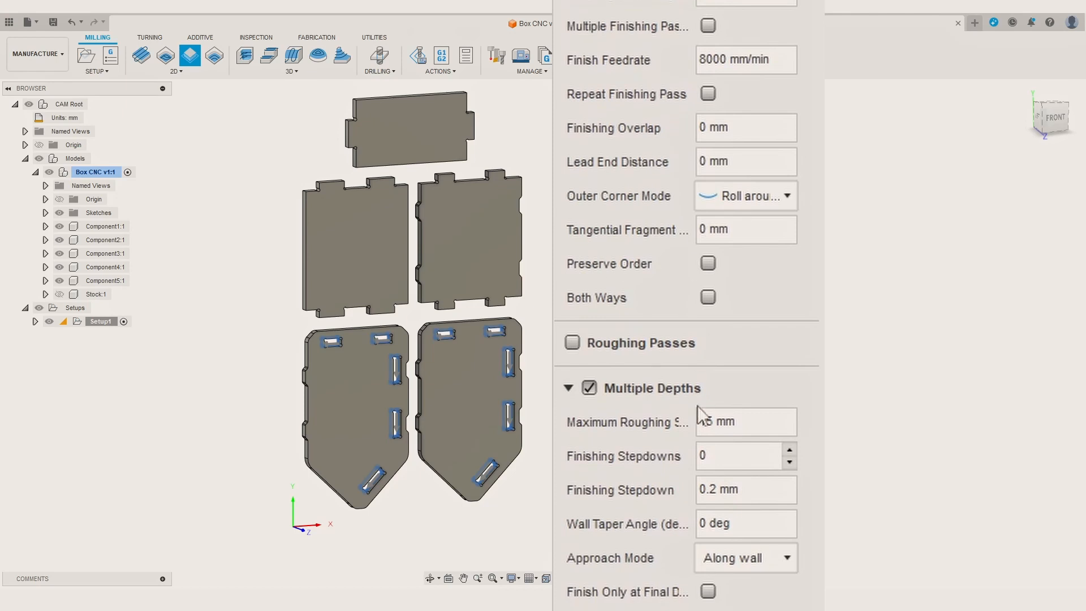
drag(716, 426, 700, 425)
text(4)
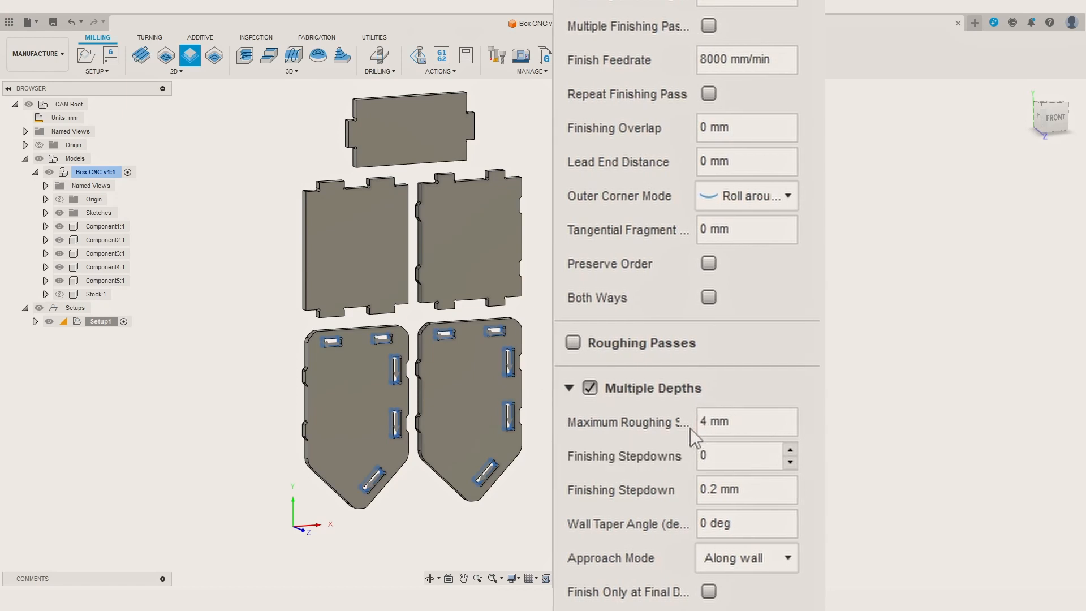
text(,65)
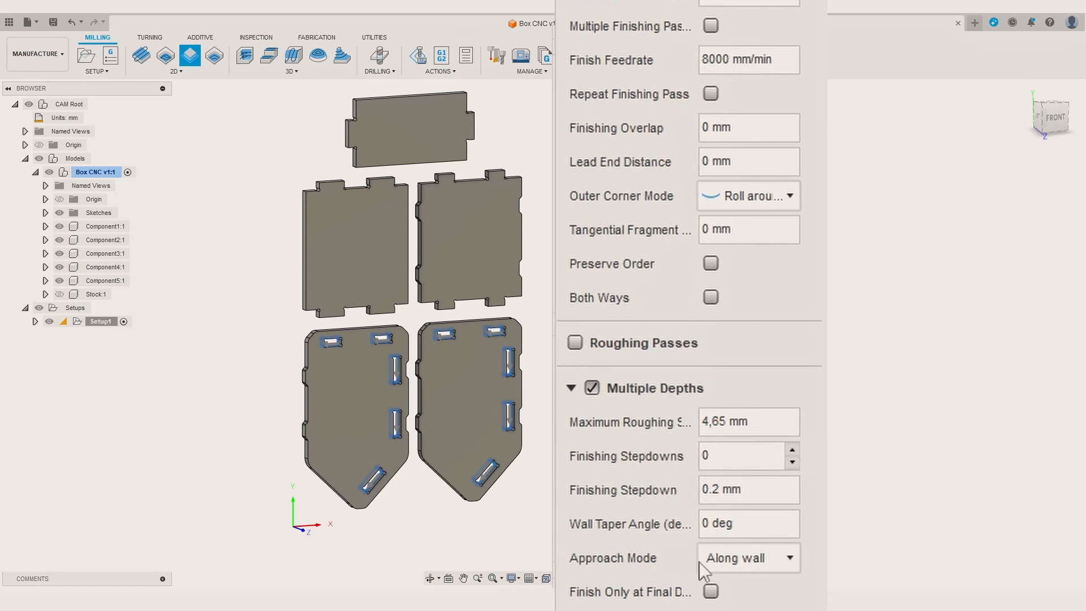
scroll(714, 430, down, 5)
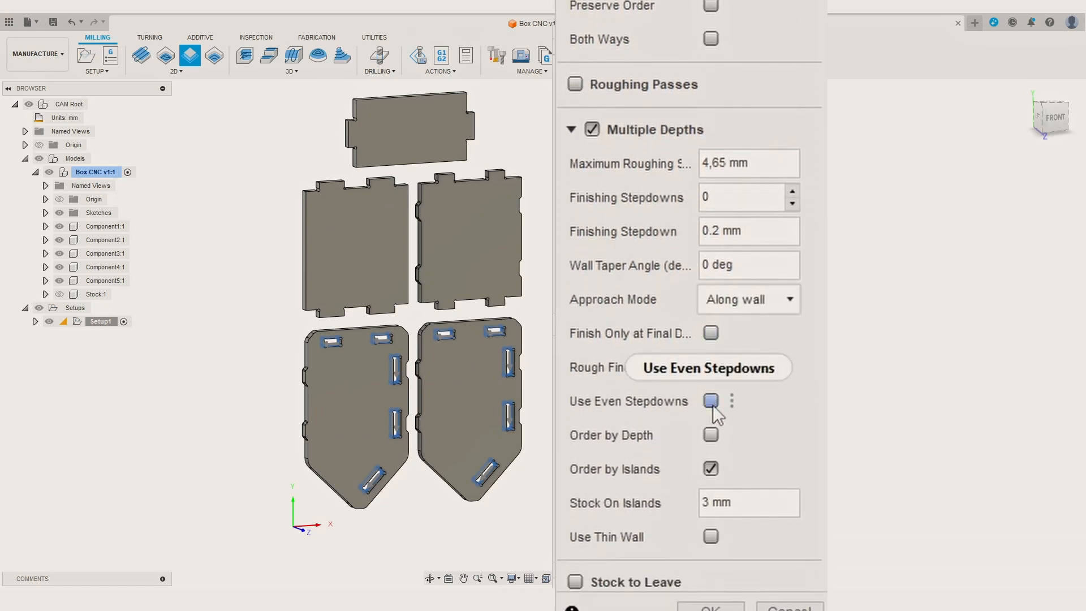
click(712, 402)
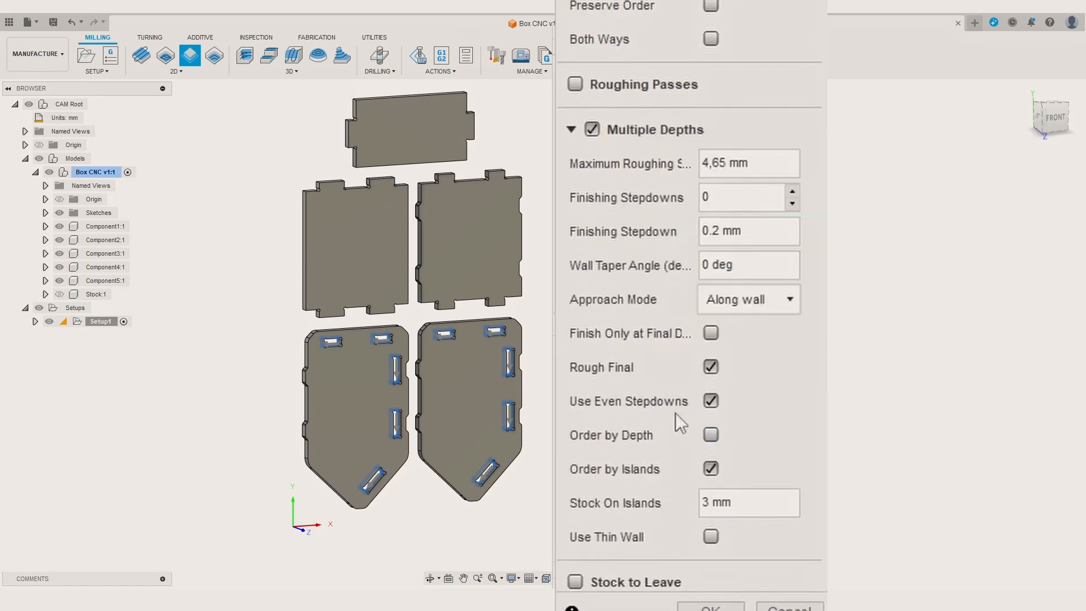
scroll(623, 407, up, 5)
click(576, 388)
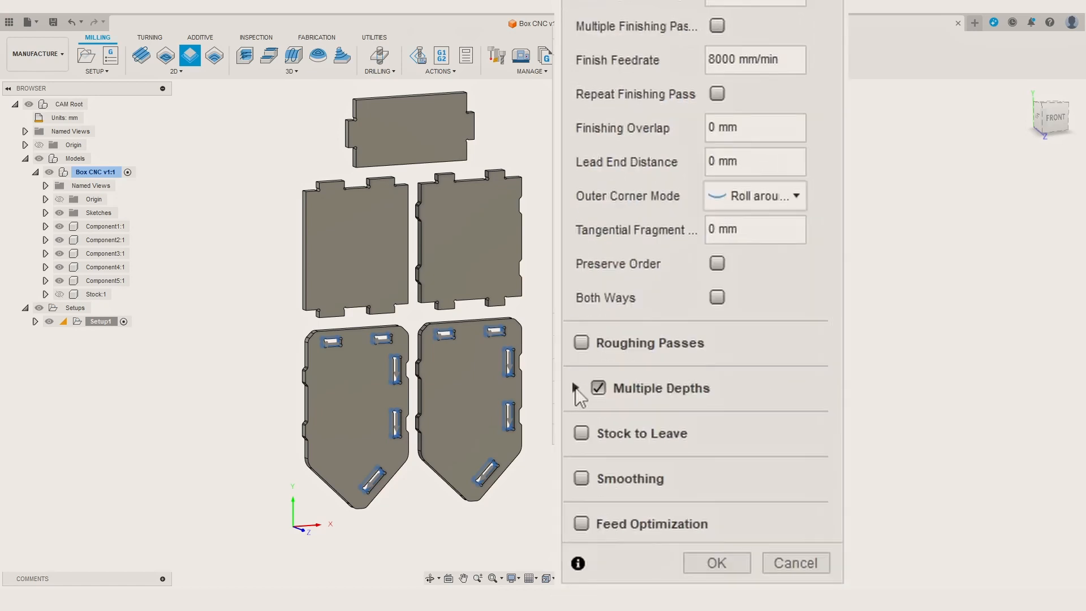
Enable Stock to Leave with 0 mm radial stock and -0,3 mm axial stock
click(581, 434)
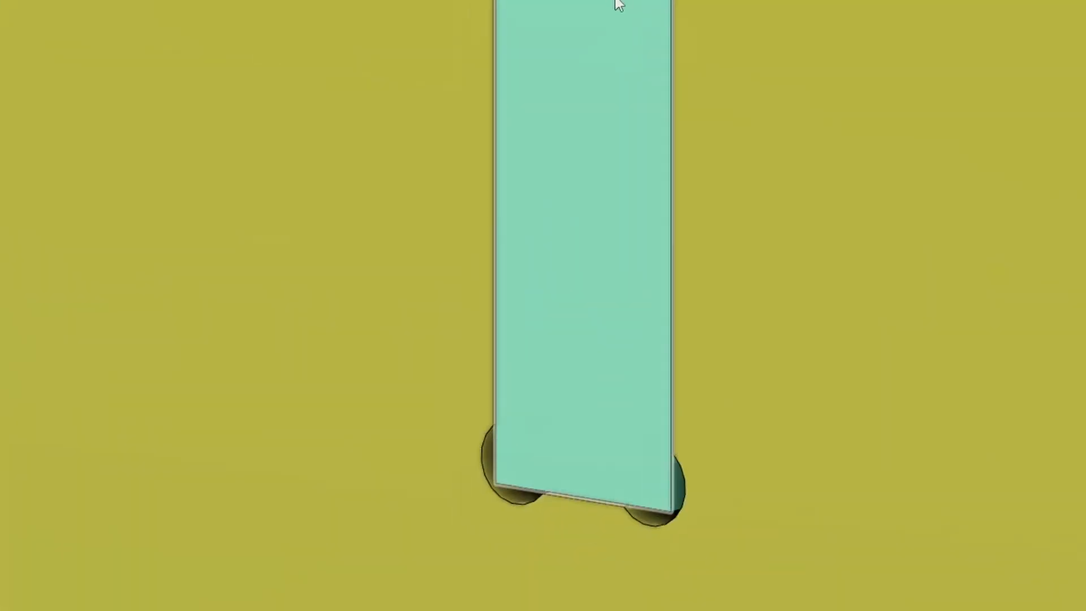
shift+middle_drag(541, 364, 601, 343)
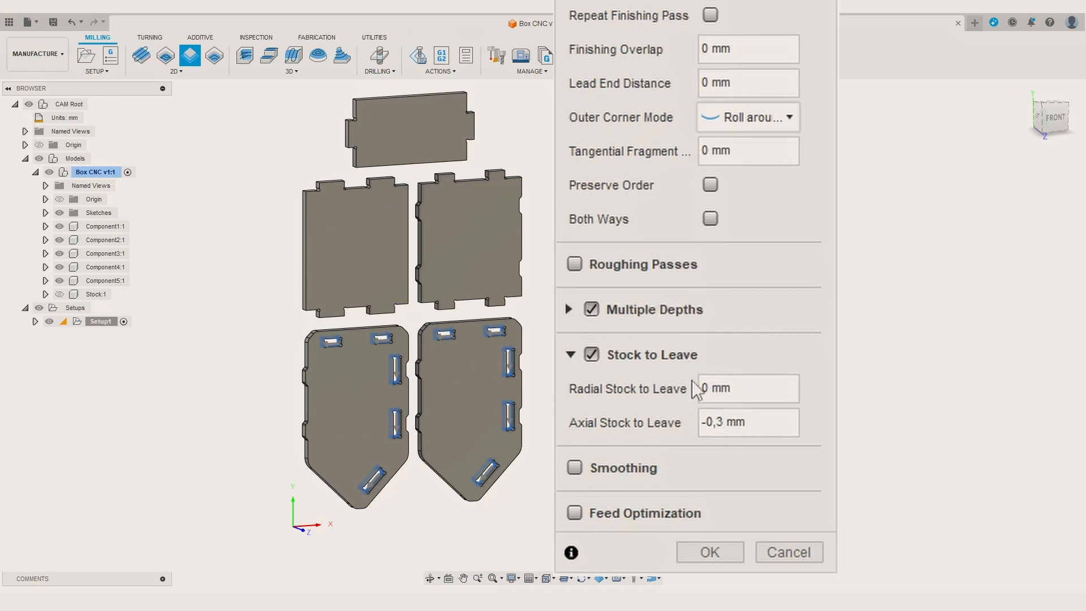
scroll(691, 282, up, 10)
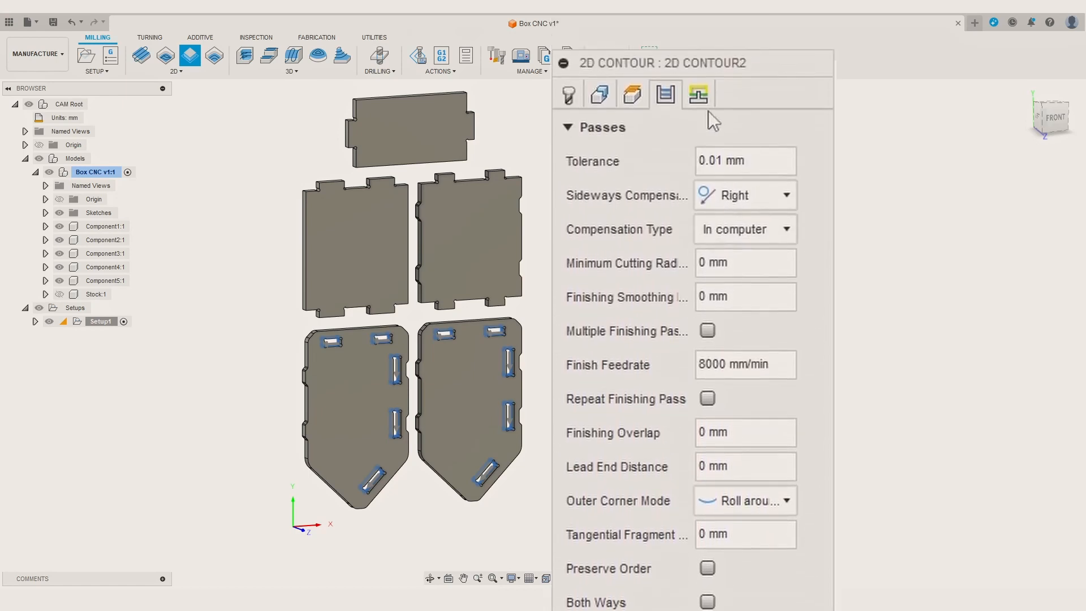
Turn on Keep Tool Down, disable the lead-out, and generate the slot contour toolpath
click(699, 125)
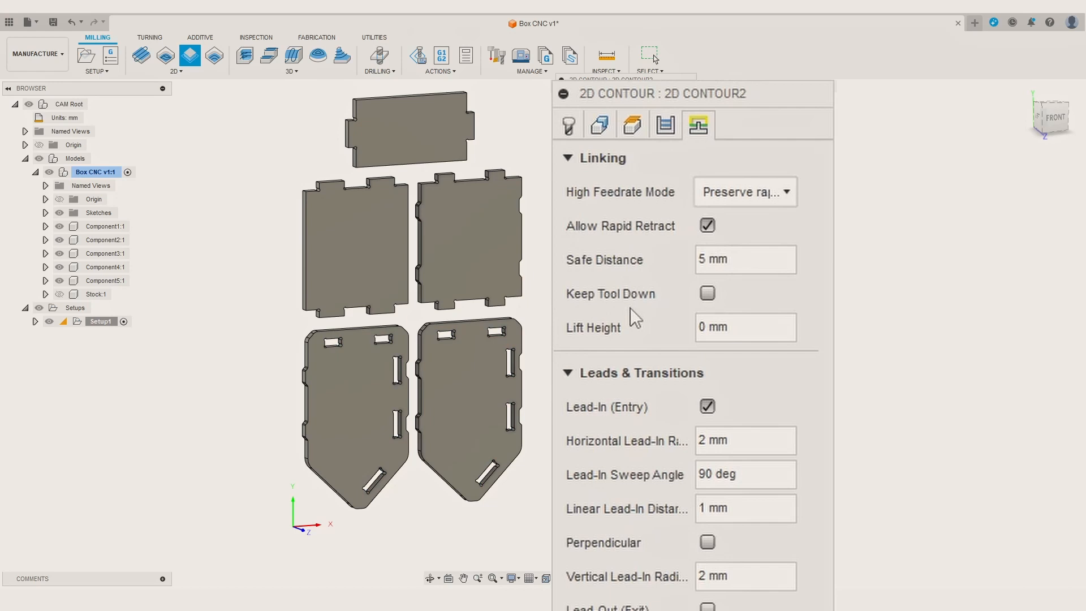
click(709, 281)
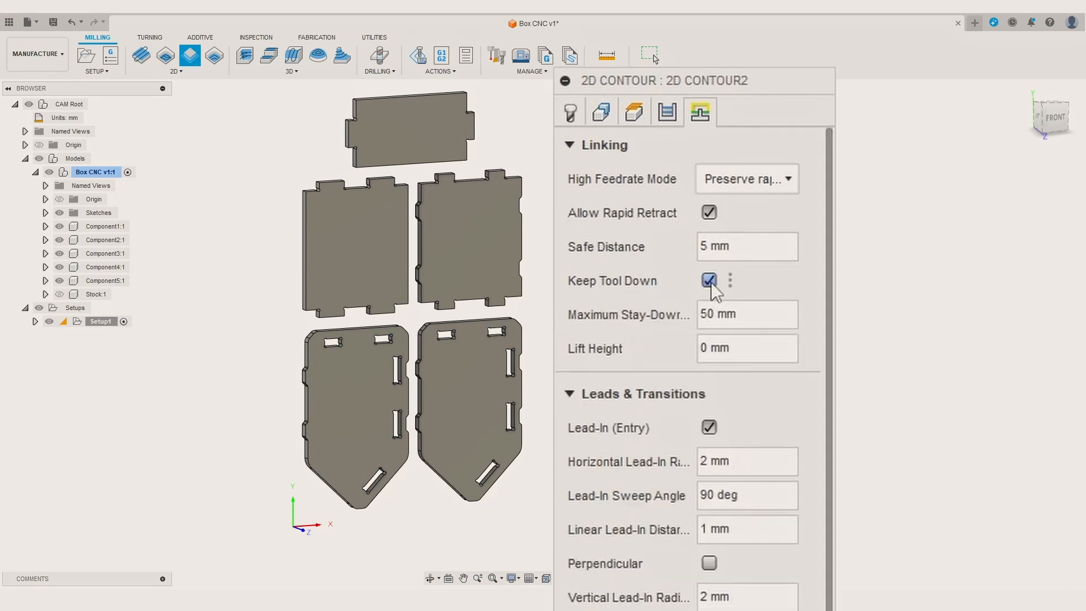
scroll(696, 453, down, 5)
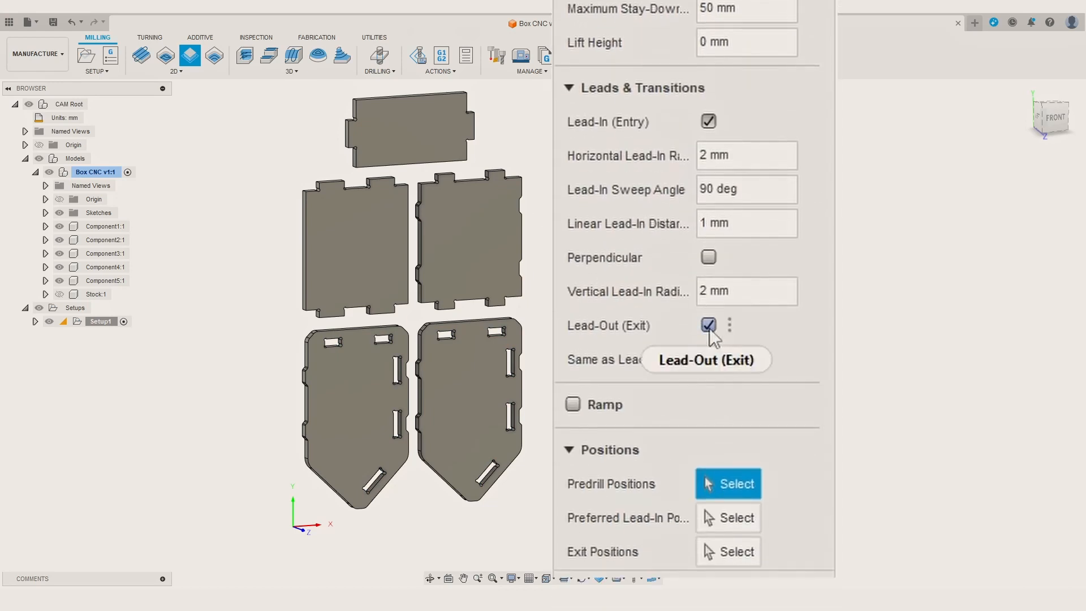
click(709, 325)
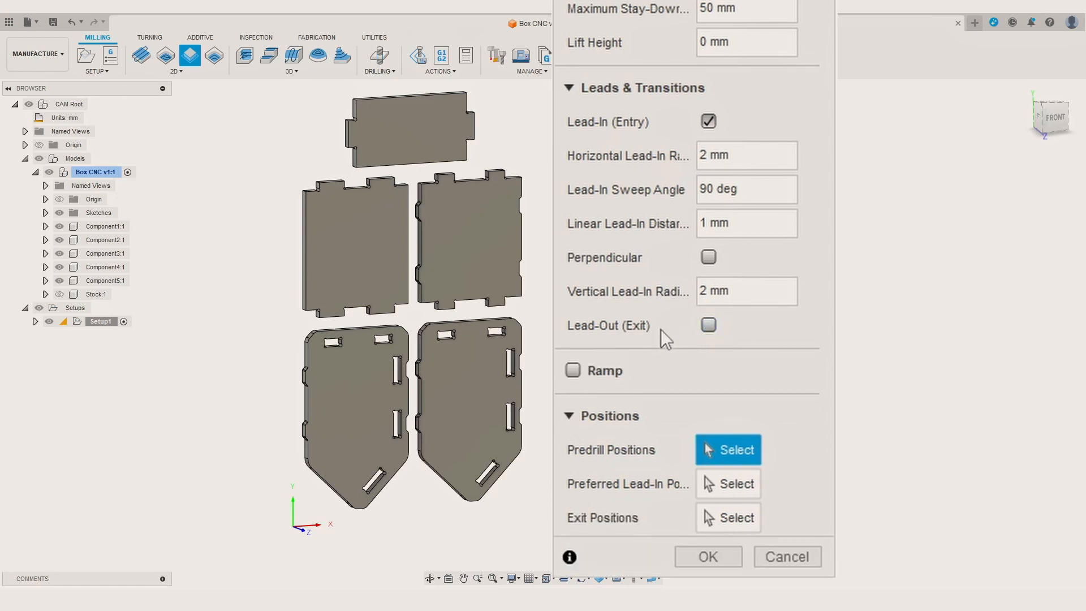
click(708, 567)
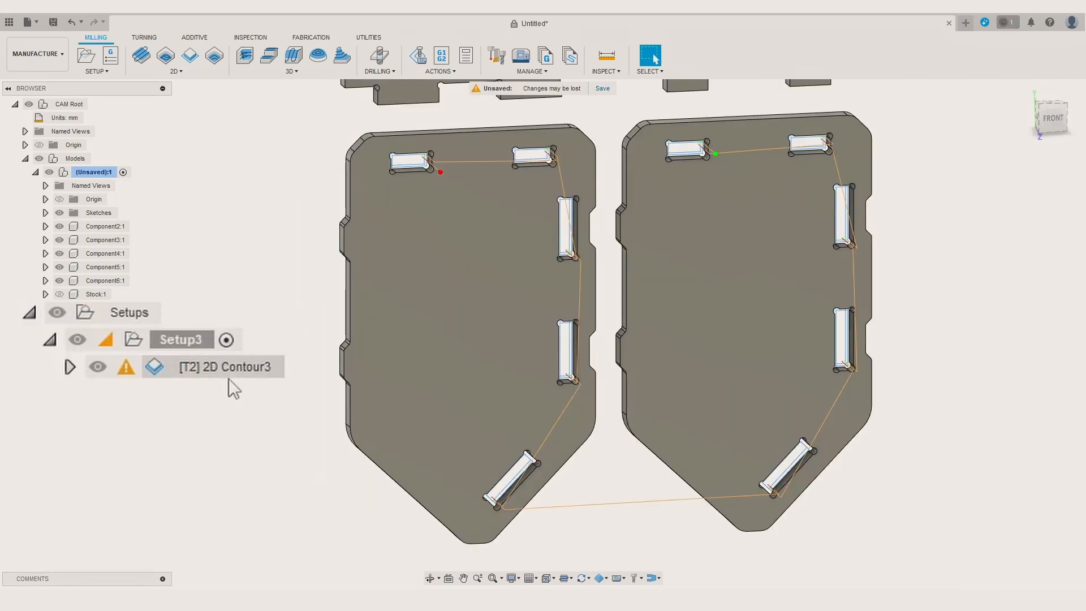
Rename the slots' 2D contour operation as joints
click(231, 372)
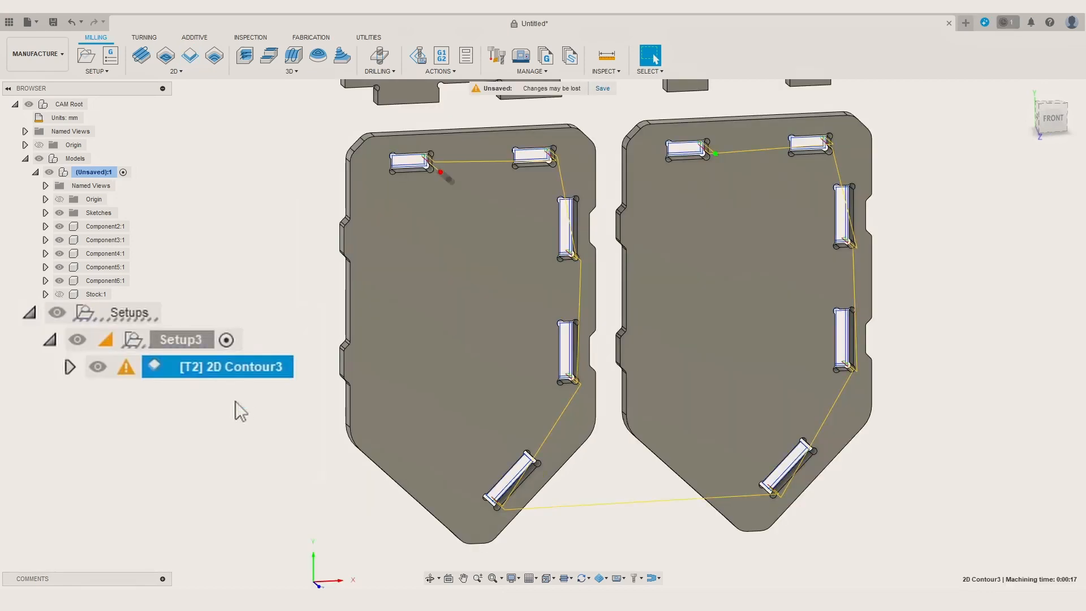
click(243, 372)
text(poc)
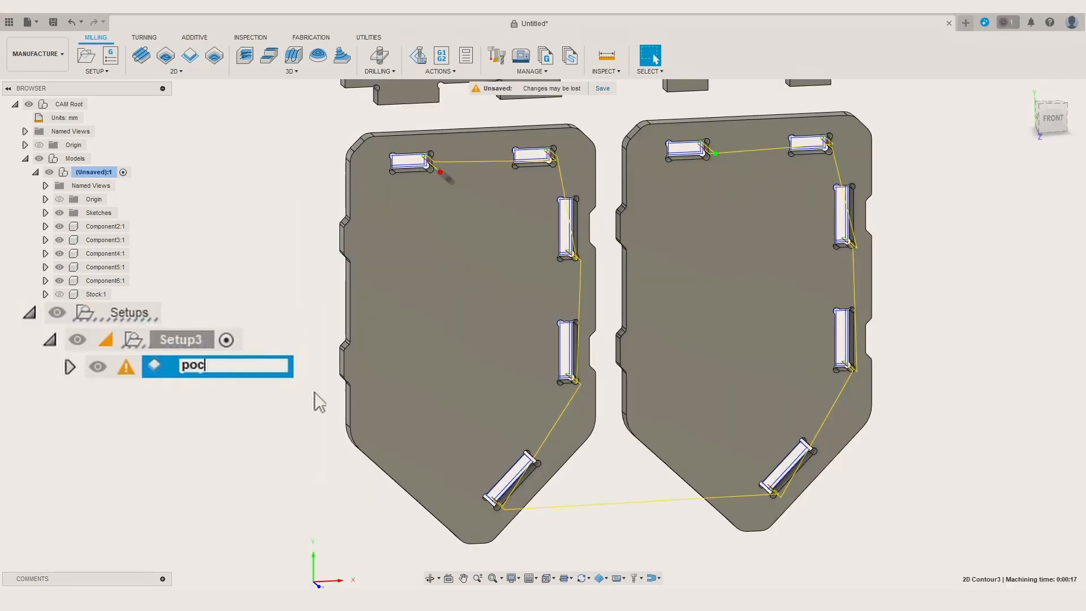
text(kets)
key(BackSpace)
key(BackSpace)
key(BackSpace)
key(BackSpace)
key(BackSpace)
key(BackSpace)
key(BackSpace)
text(joints)
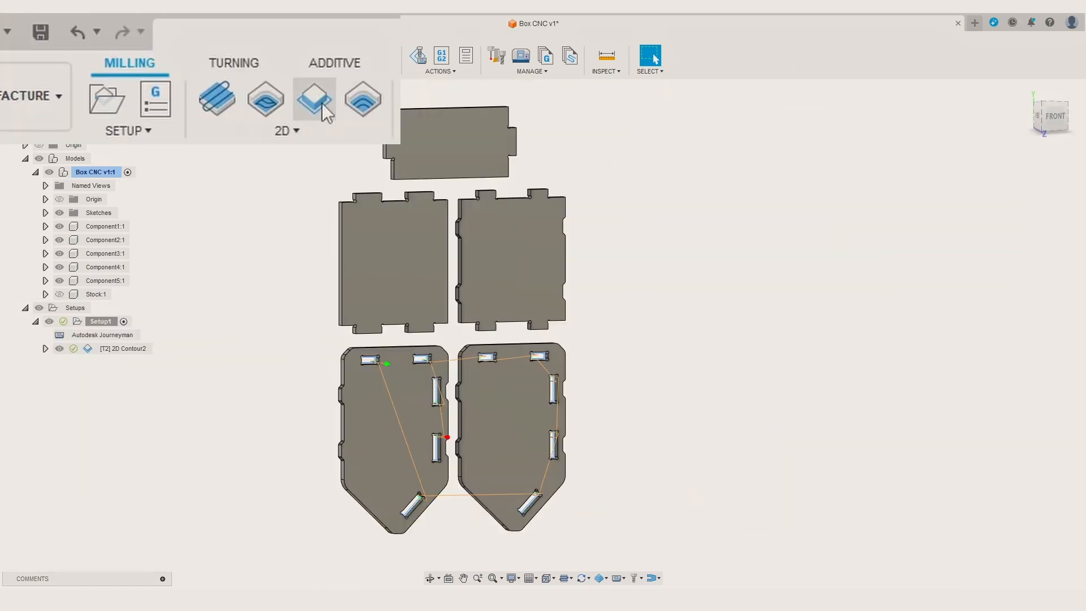
Create a 2D contour operation and select the outer edges of the storage box panels as its contours
click(322, 104)
scroll(453, 312, up, 3)
click(476, 145)
click(458, 263)
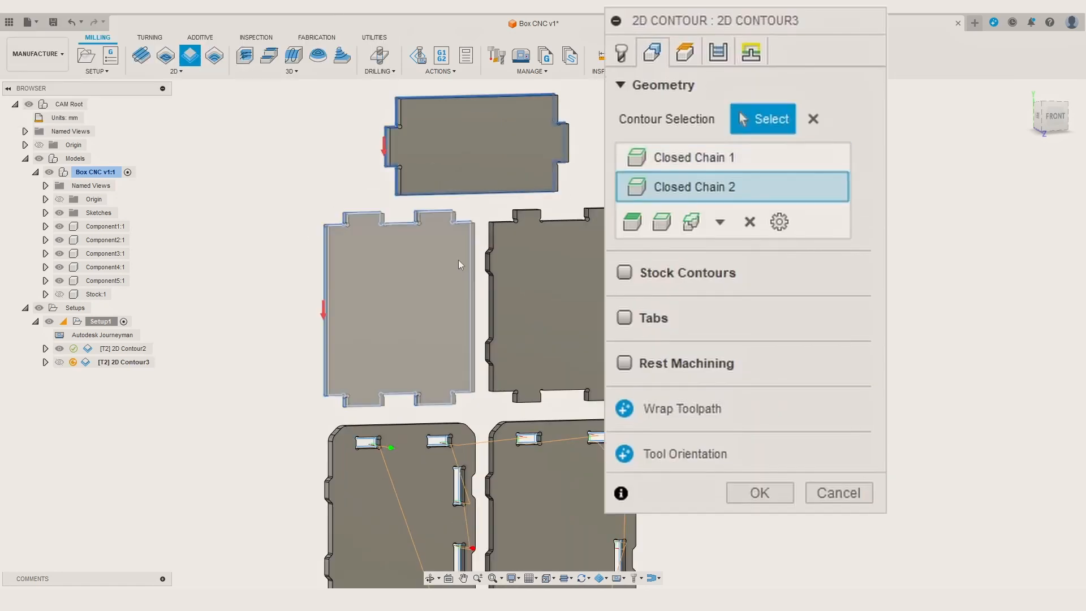
click(490, 298)
click(443, 443)
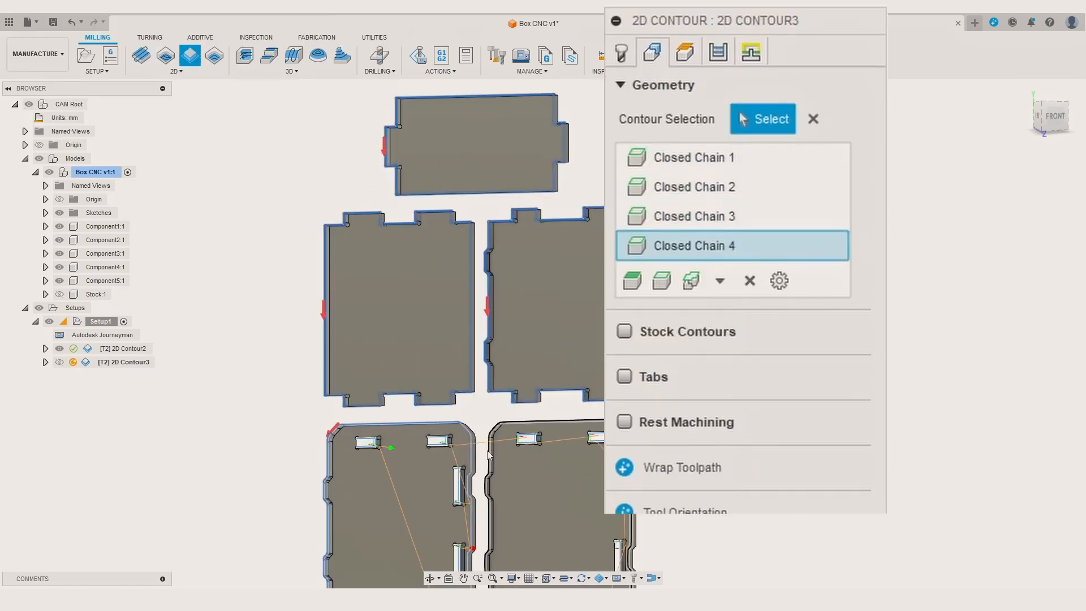
Enable rectangular tabs 15 mm wide and 2 mm high with 0 mm tab distance, and place manual tab points along the panels' side edges
click(619, 340)
drag(688, 164, 815, 143)
scroll(691, 308, down, 3)
middle_drag(674, 293, 590, 242)
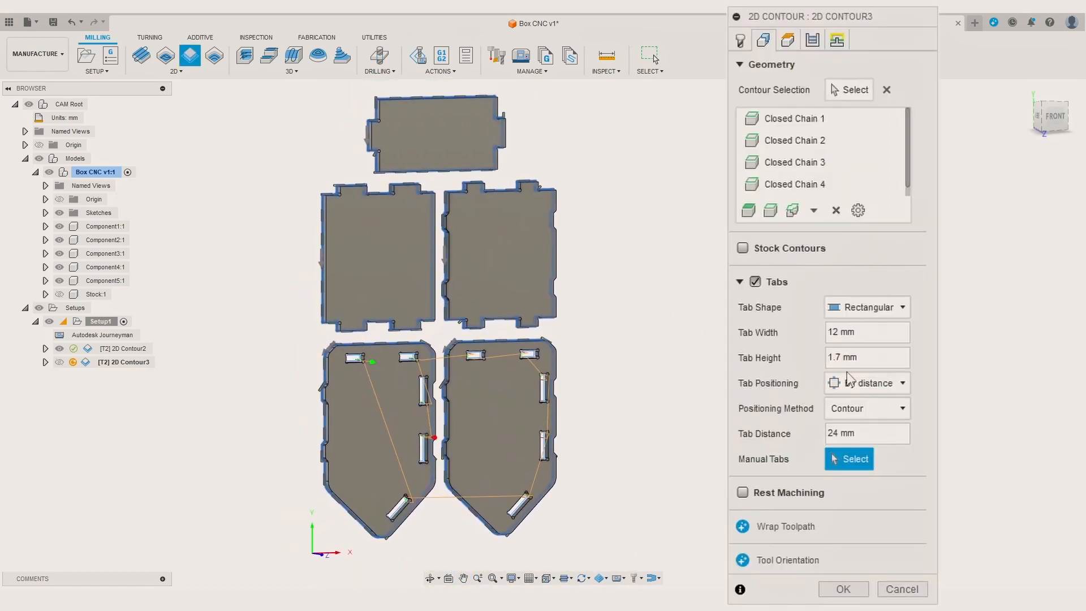
text(5)
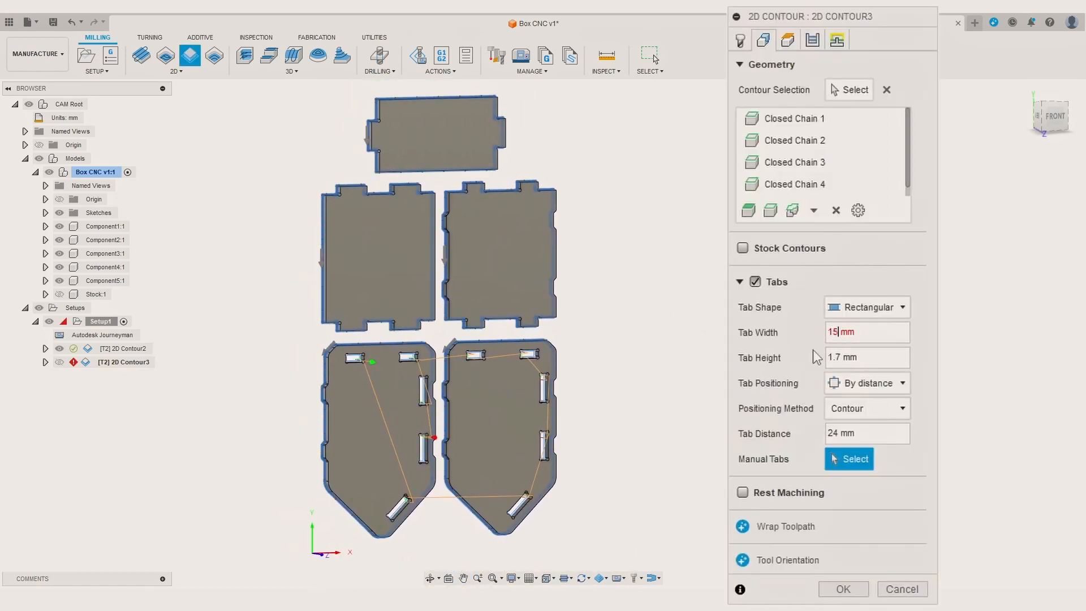
double_click(840, 357)
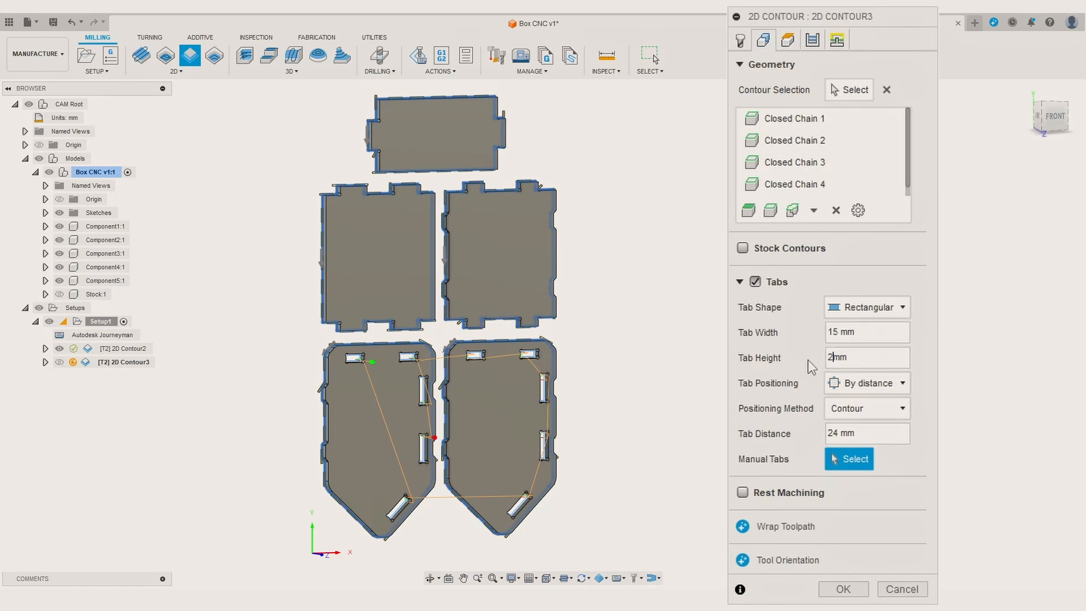
drag(840, 434, 790, 430)
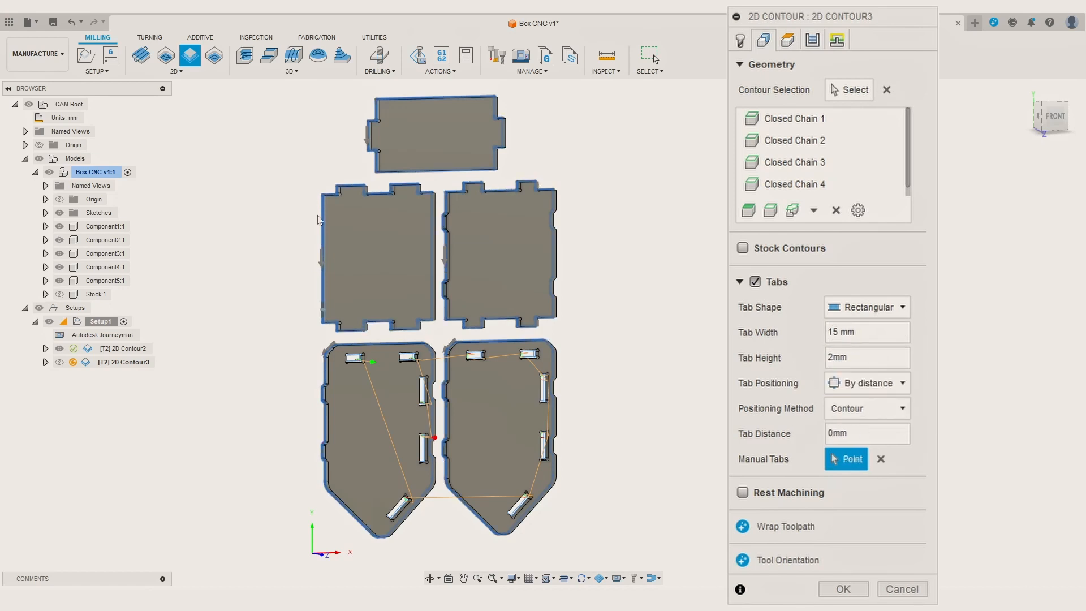
click(323, 309)
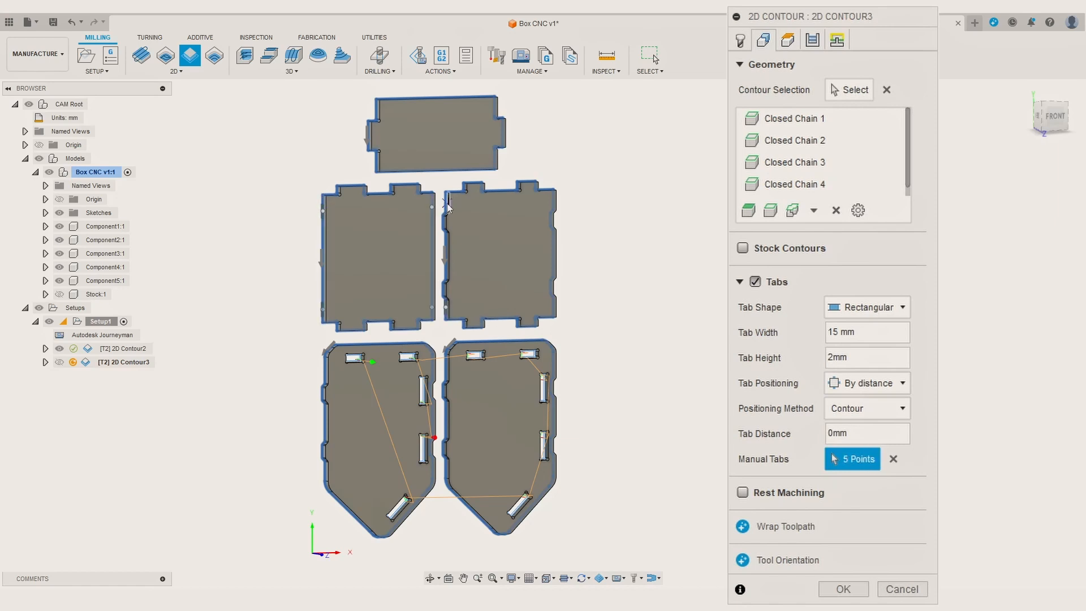
Enable Multiple Depths for the outline contour with a maximum roughing stepdown of 4,65 mm
click(813, 39)
click(755, 486)
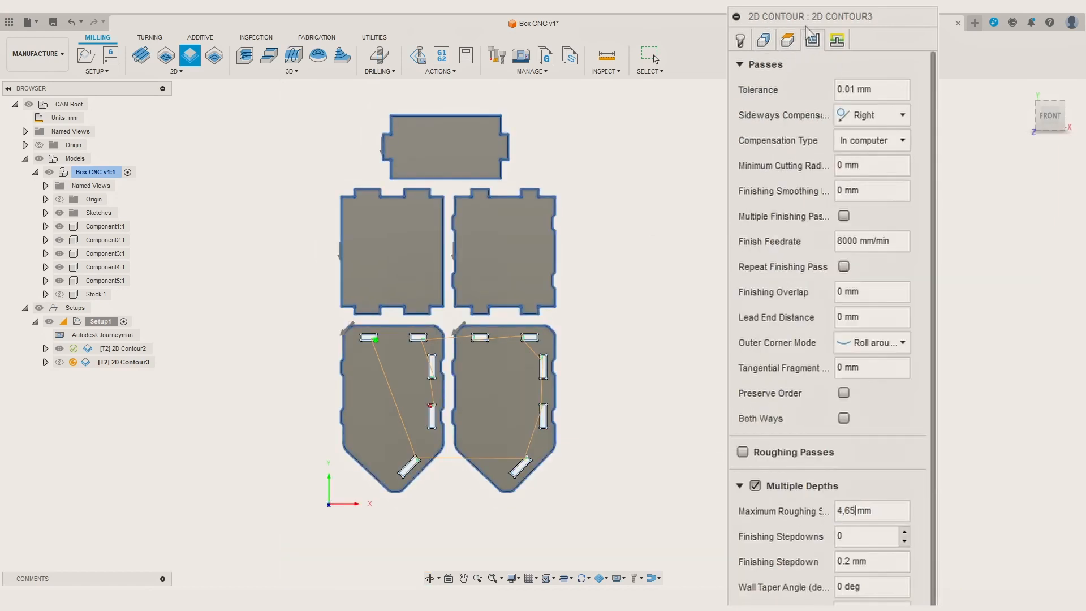
click(615, 365)
Enable Stock to Leave for the outline contour with 0 mm radial stock and a negative axial stock
click(631, 398)
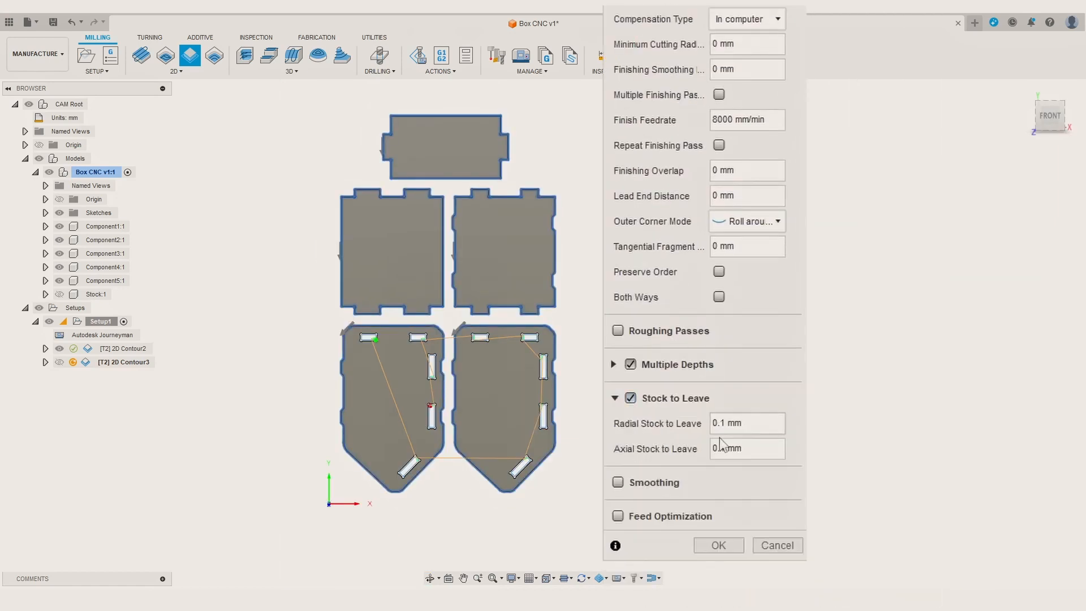
text(0)
drag(727, 423, 652, 421)
text(-3)
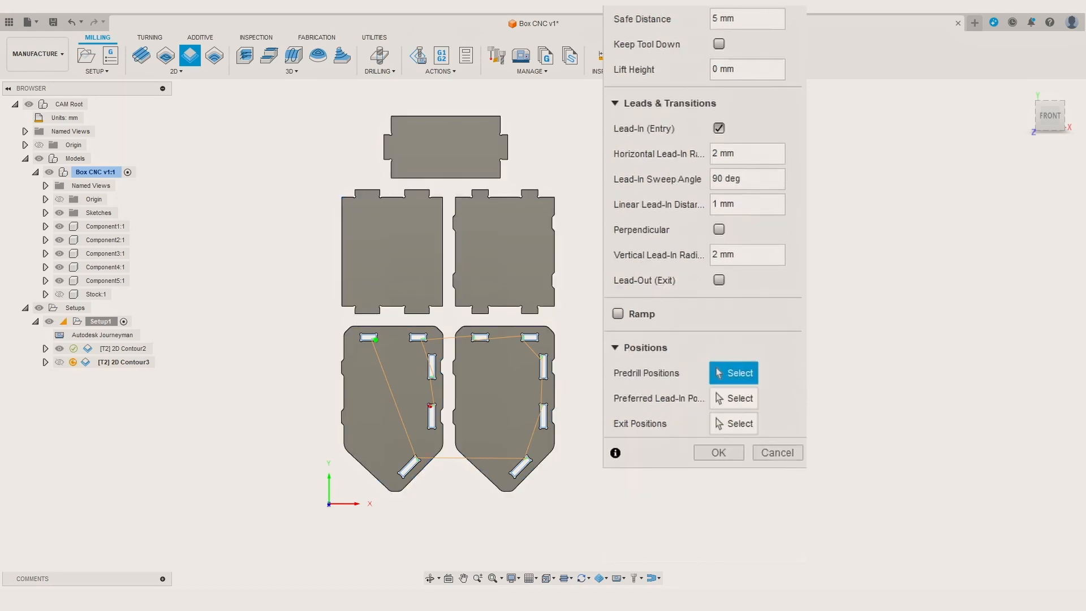
Turn on Keep Tool Down for the outline contour and generate its toolpath
click(719, 44)
click(718, 449)
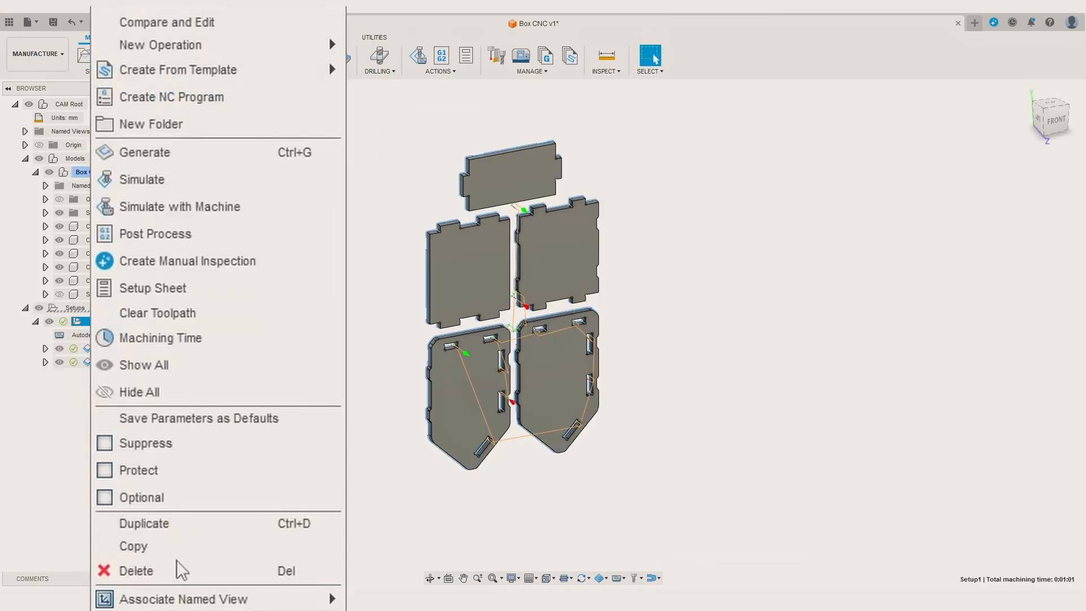
Simulate the machining of Setup1 to check the slot and outline cuts in the stock, and exit the simulation
click(164, 179)
scroll(490, 388, up, 5)
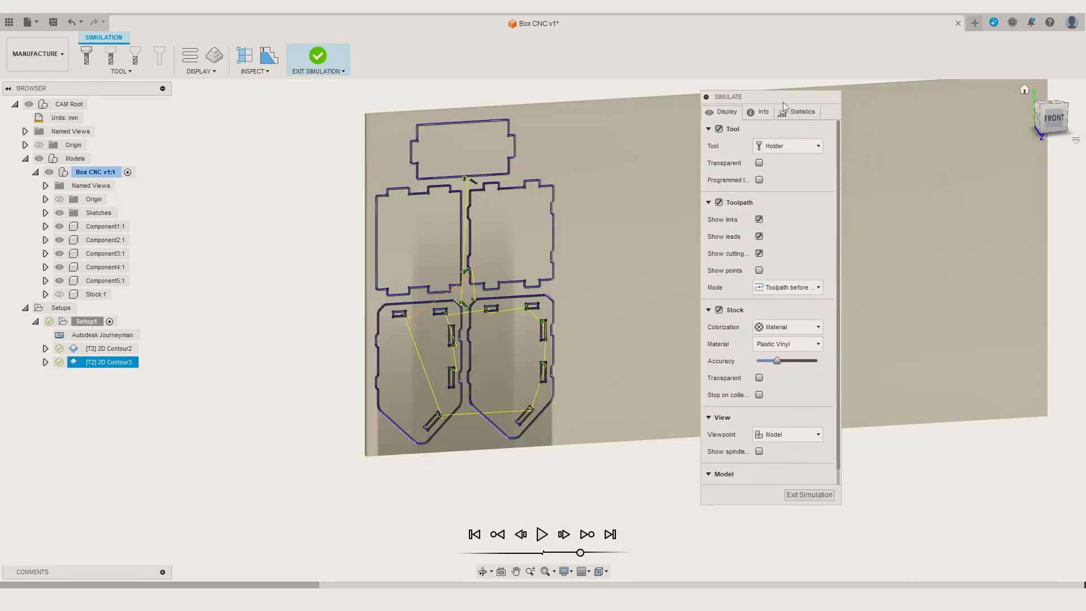
click(1051, 554)
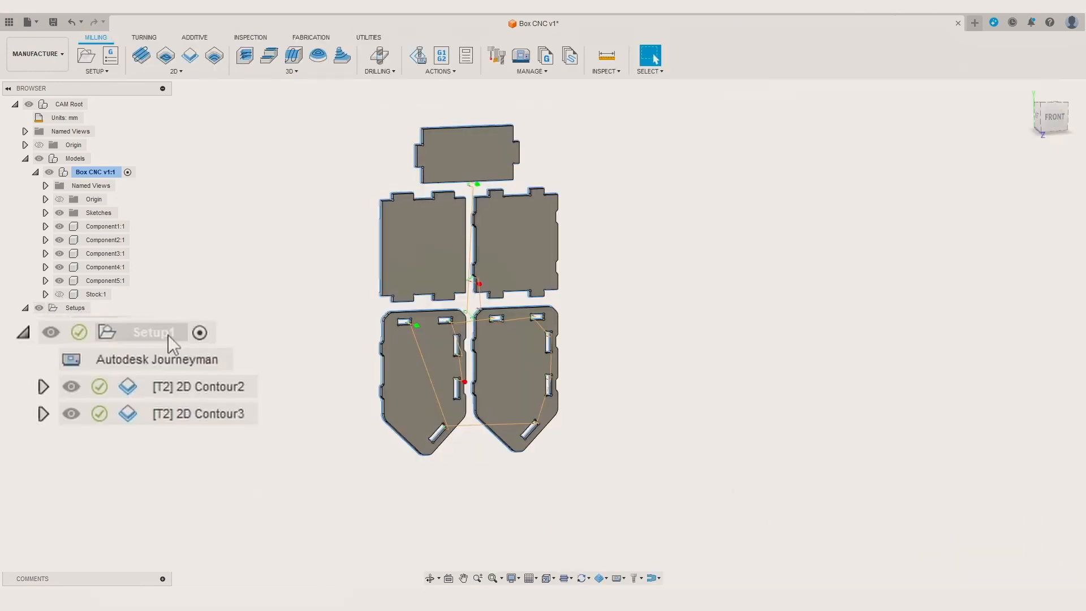
Create an NC program from Setup1 and show its list of operations
right_click(168, 335)
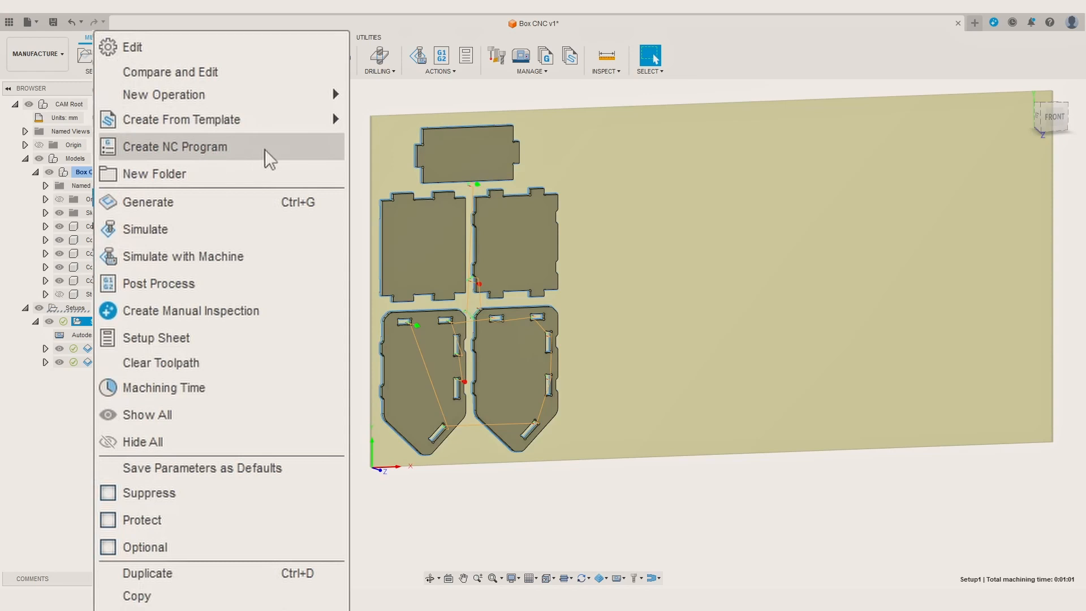
click(247, 148)
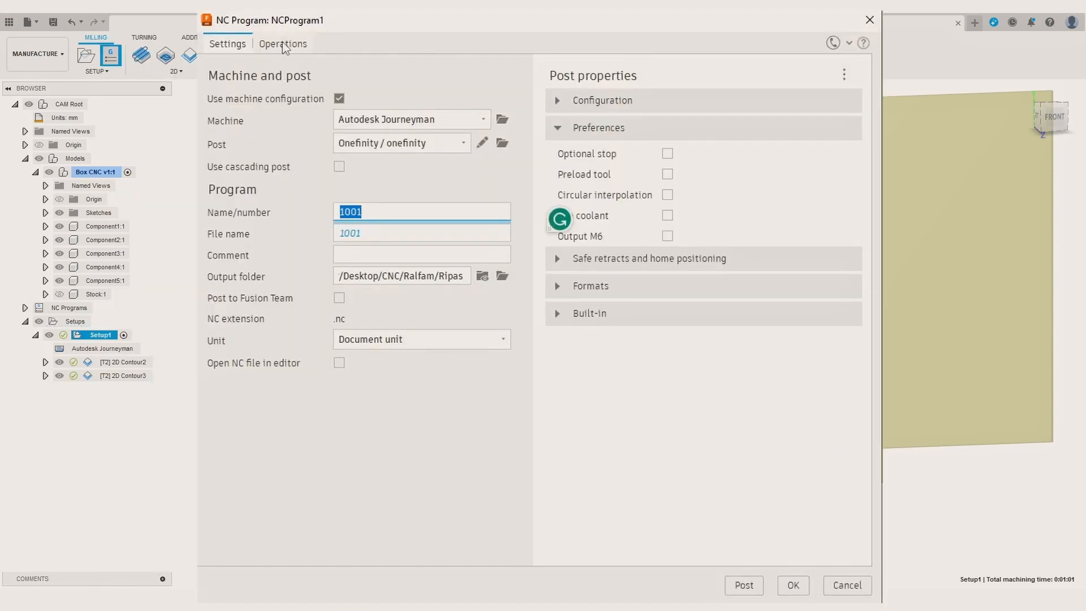
click(282, 44)
Exclude each of the two 2D contour operations from the NC program in turn and include it again
click(235, 101)
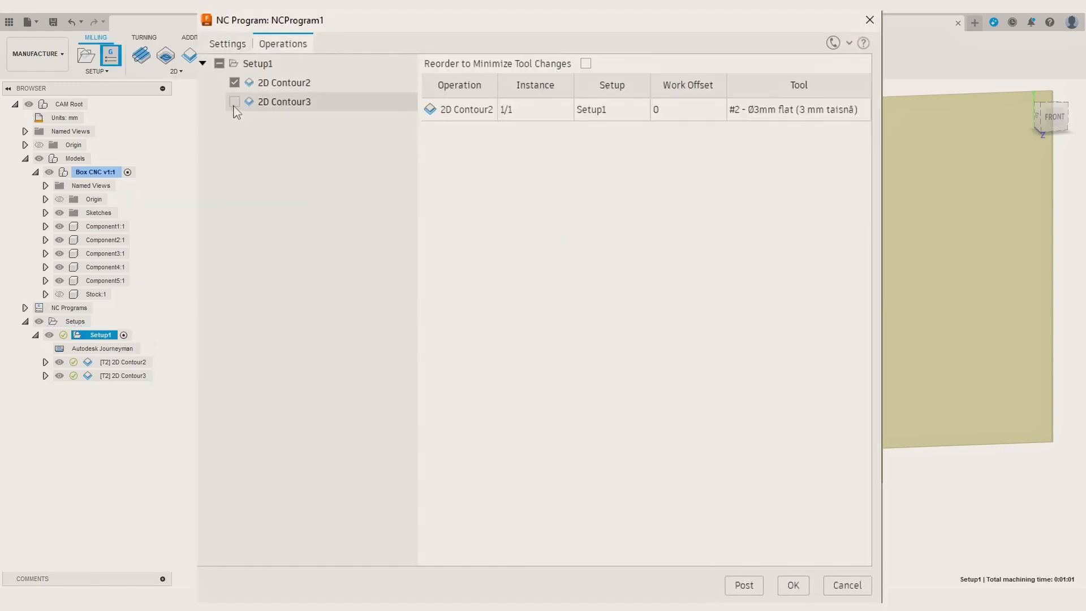
click(234, 101)
click(234, 82)
click(235, 82)
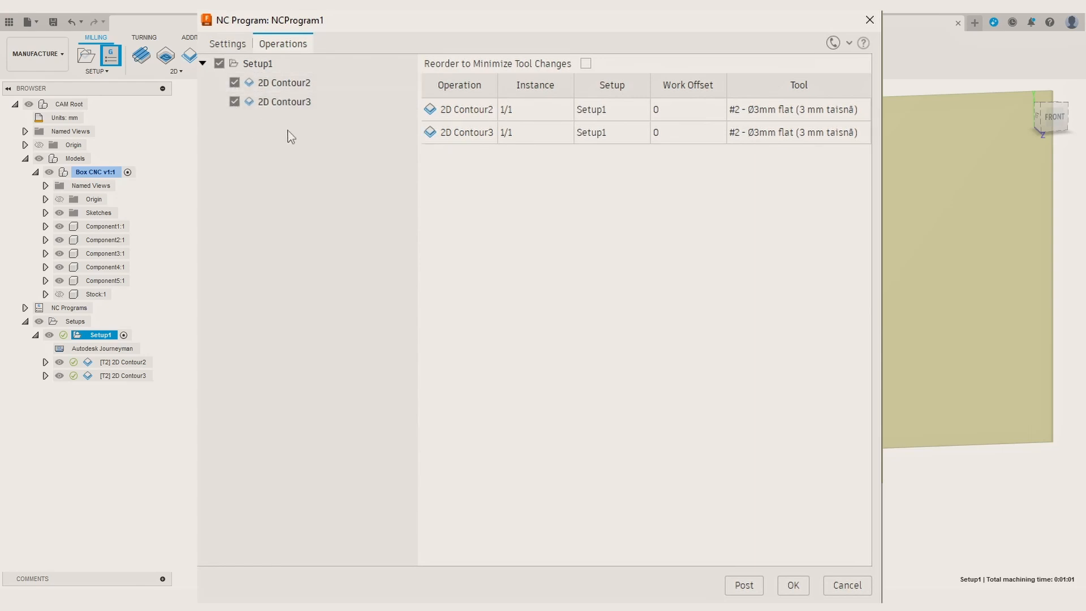
Return to the NC program settings and change the program name from the default number to Simple
click(228, 45)
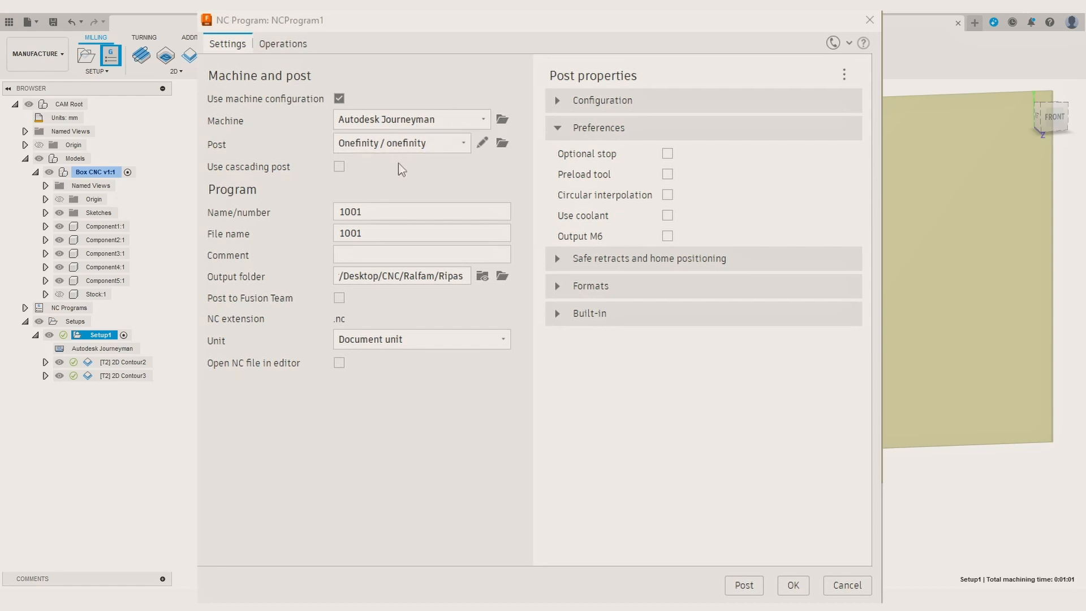
double_click(351, 211)
text(Simple Bio)
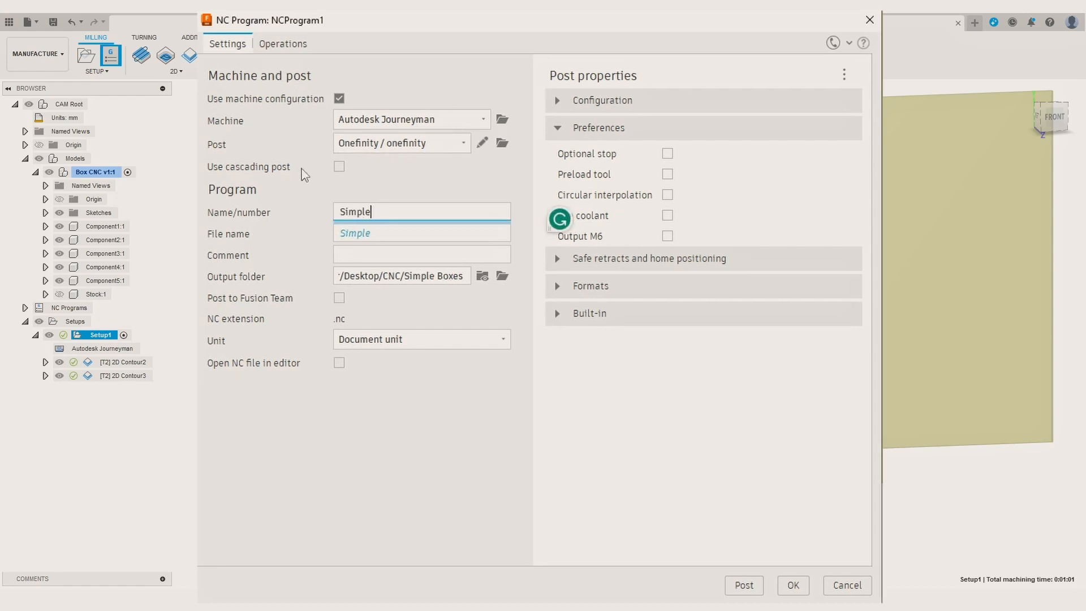
Choose the Simple Boxes folder on the desktop under CNC as the output folder and post the NC program
click(502, 275)
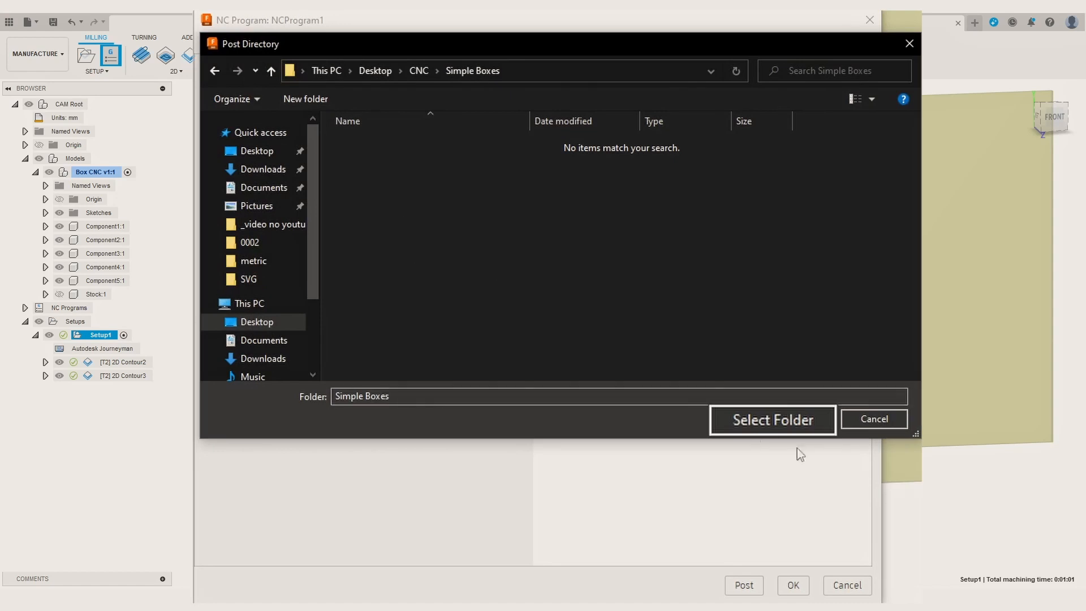
click(767, 424)
click(744, 585)
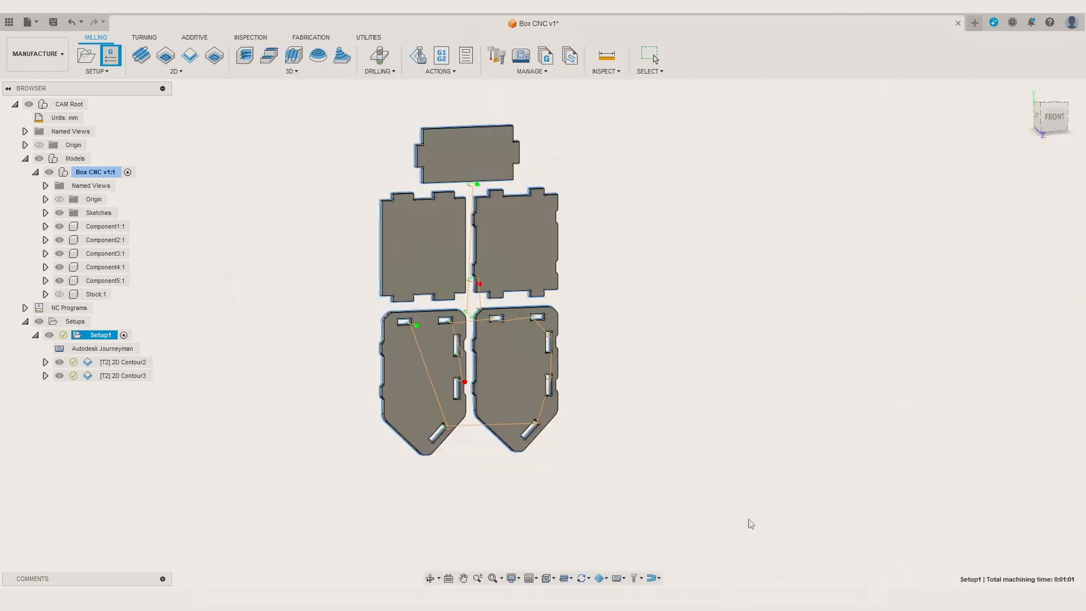